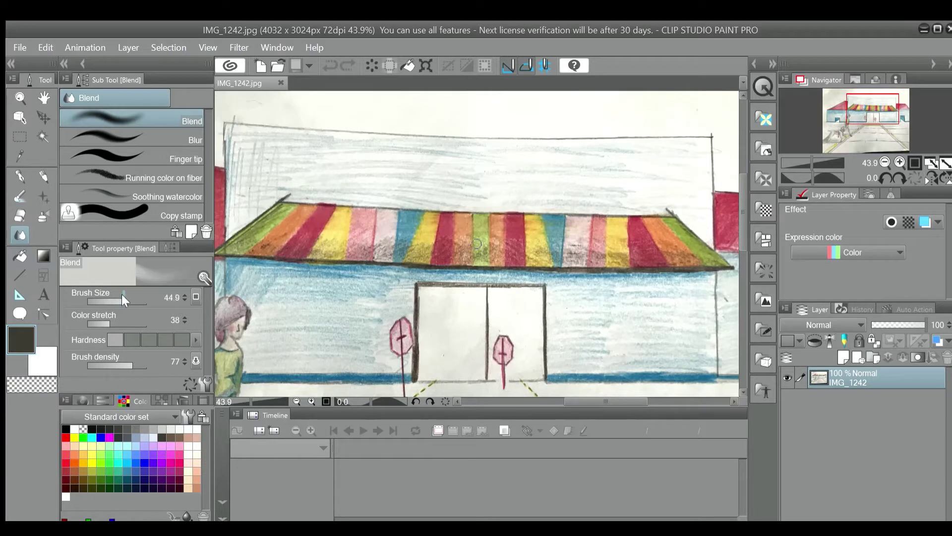
# - Set the Blend brush size to 131.3 and smooth the pencil texture on the white facade above the striped awning
pyautogui.moveTo(405, 173); pyautogui.dragTo(371, 204)
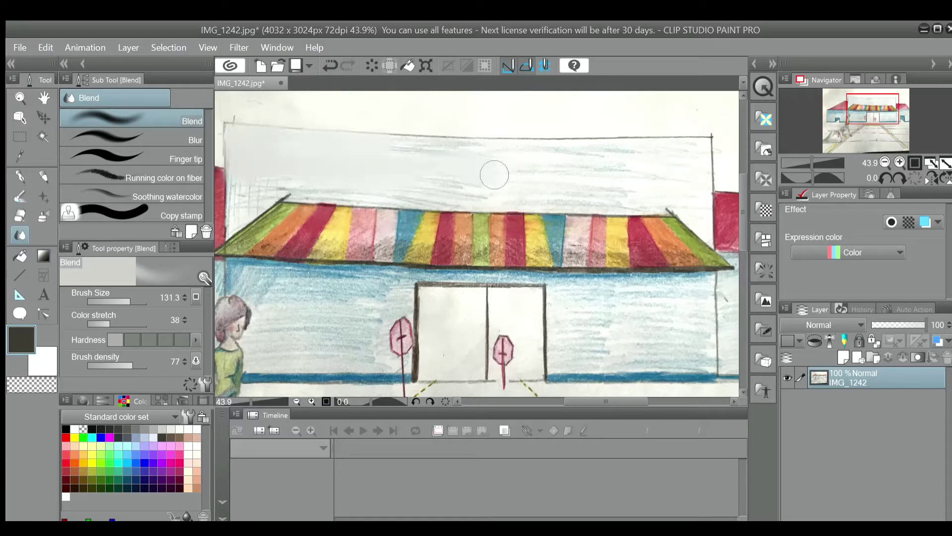
pyautogui.scroll(1, 431, 158)
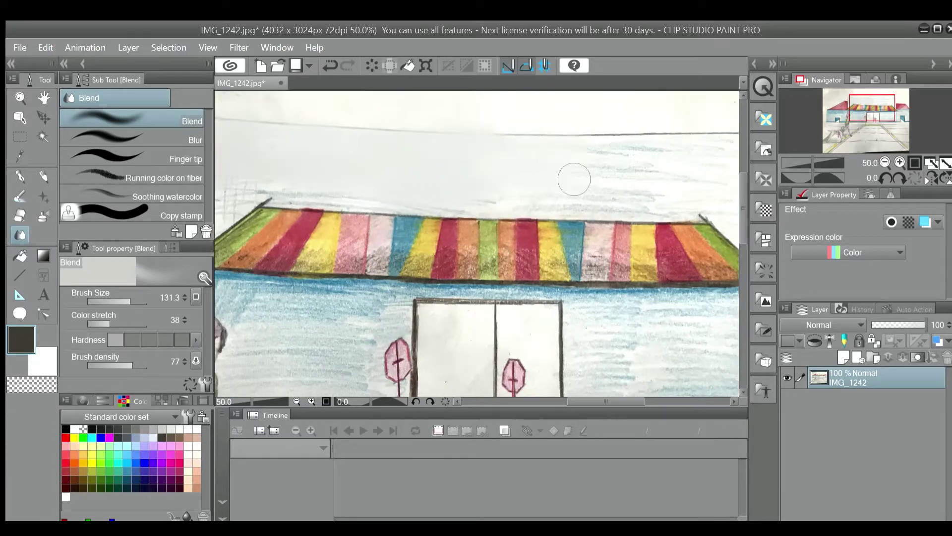
pyautogui.moveTo(606, 402); pyautogui.dragTo(614, 401)
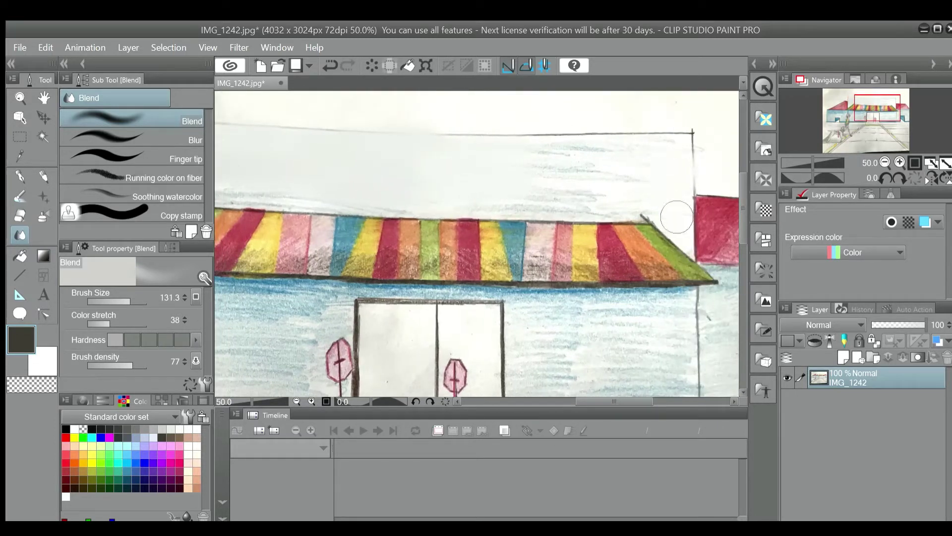
pyautogui.moveTo(677, 216)
pyautogui.mouseDown()
pyautogui.moveTo(641, 199)
pyautogui.moveTo(542, 204)
pyautogui.moveTo(634, 178)
pyautogui.moveTo(574, 156)
pyautogui.mouseUp()
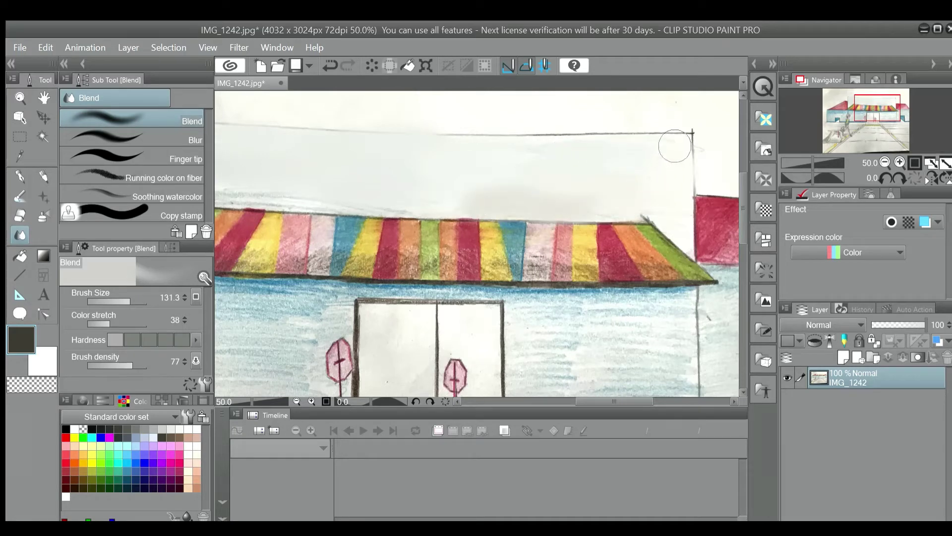
pyautogui.hscroll(-4, 570, 164)
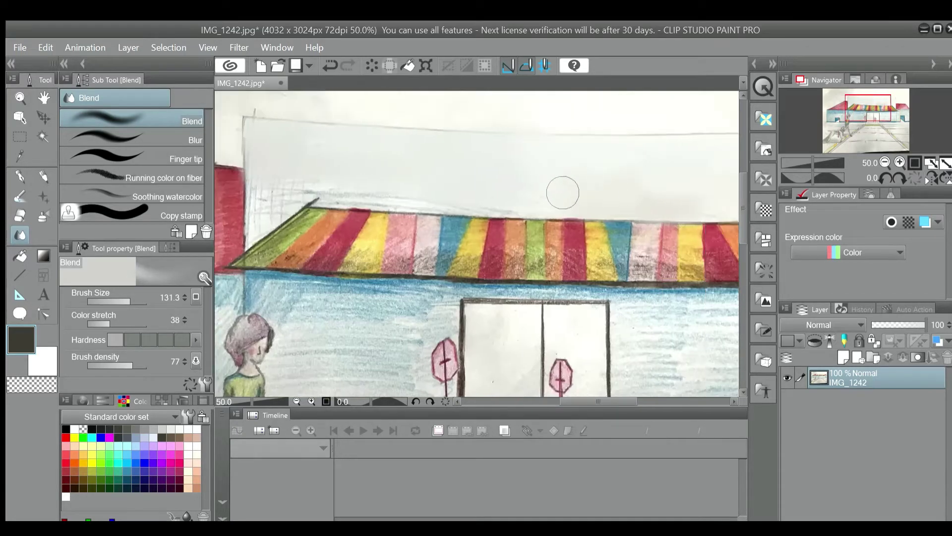
# - Reduce the Blend brush size to 29.7 and smooth the white facade around the awning's left corner and along its left edge
pyautogui.scroll(1, 355, 195)
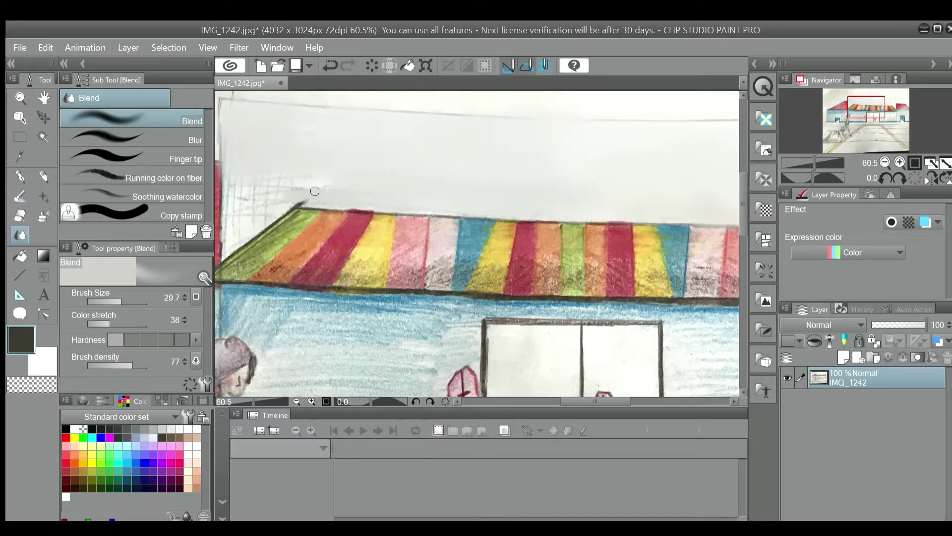
pyautogui.hscroll(-9, 496, 196)
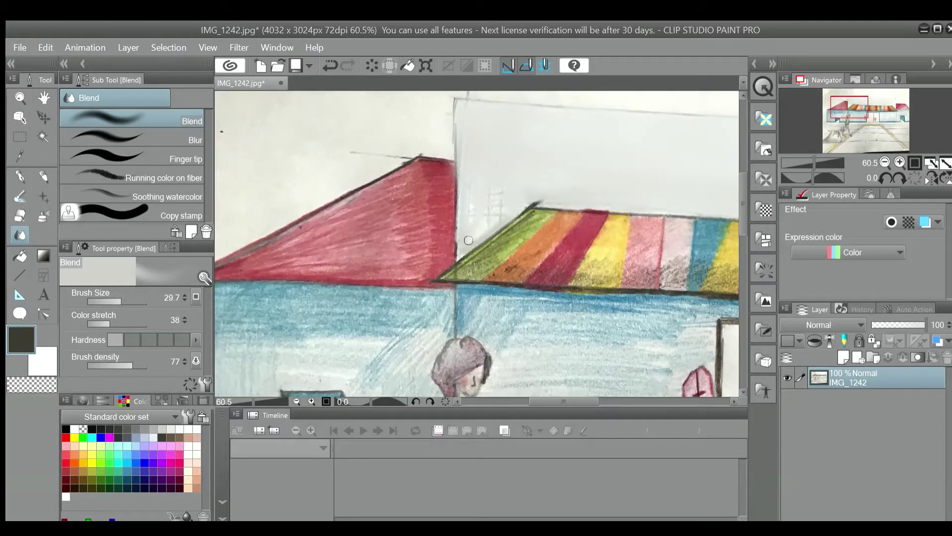
pyautogui.scroll(-5, 521, 173)
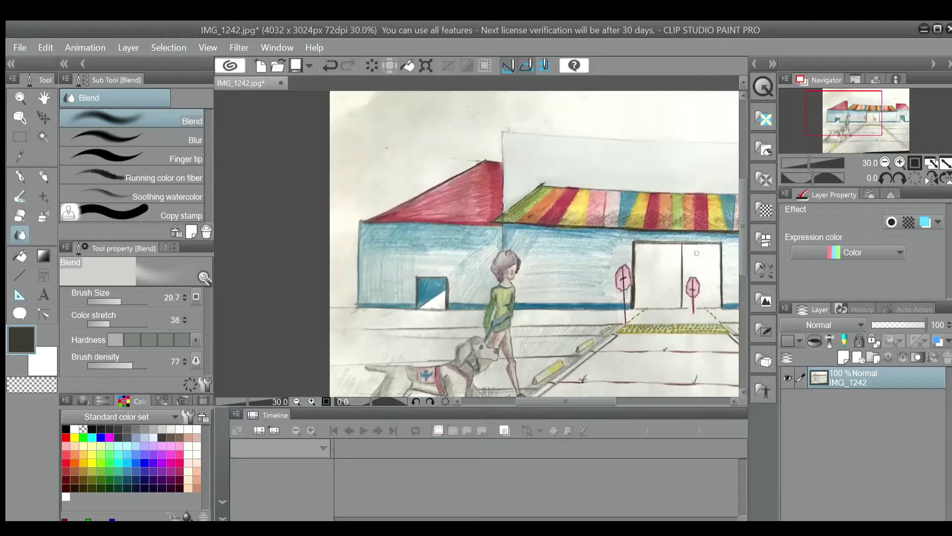
pyautogui.moveTo(583, 400); pyautogui.dragTo(620, 401)
pyautogui.scroll(8, 312, 125)
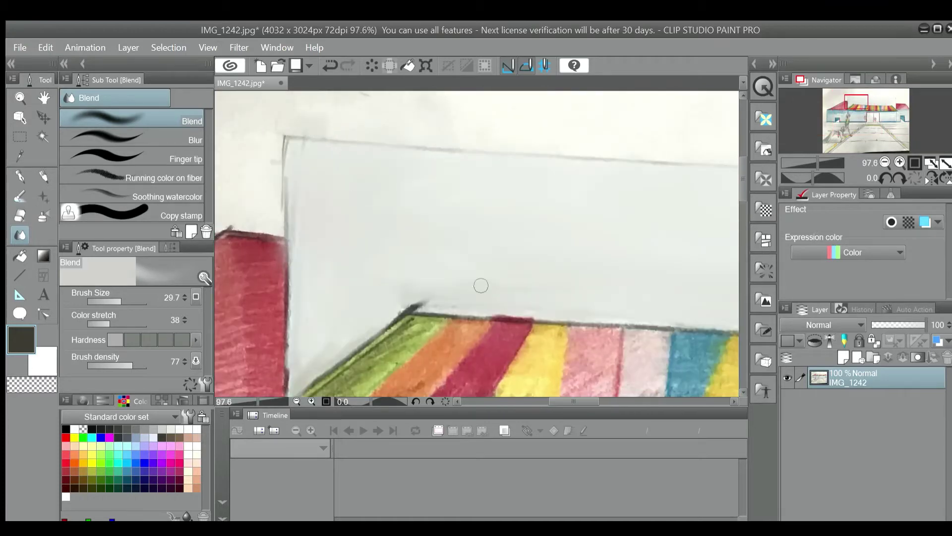
# - Blend the left red roof from its right edge inward, enlarging the brush to 94.4 for the broad middle area
pyautogui.scroll(-4, 606, 315)
pyautogui.scroll(2, 373, 327)
pyautogui.moveTo(742, 205); pyautogui.dragTo(742, 228)
pyautogui.scroll(2, 386, 207)
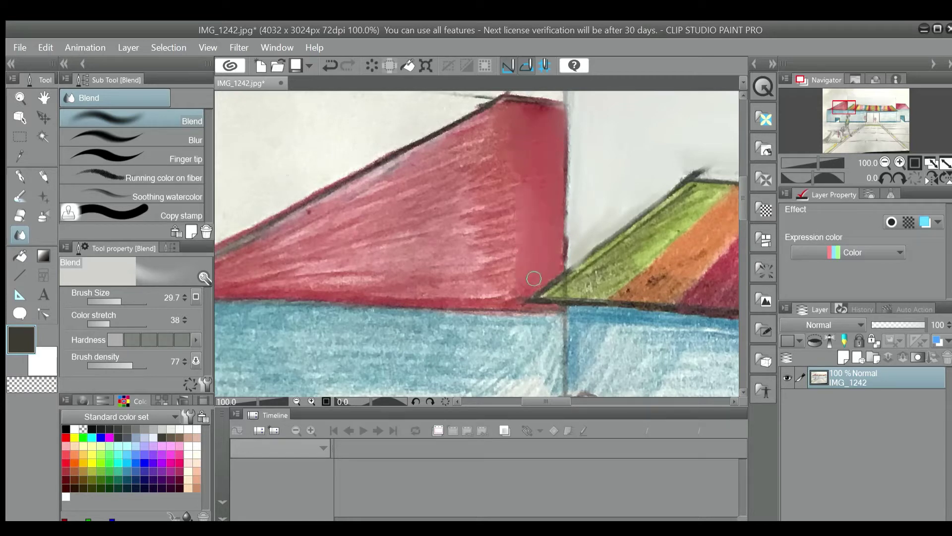
pyautogui.moveTo(540, 400); pyautogui.dragTo(533, 400)
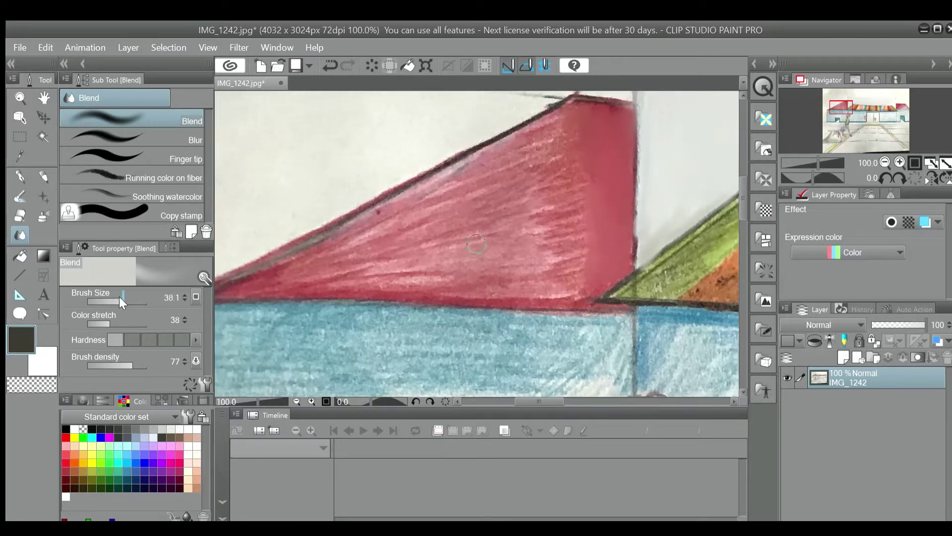
pyautogui.click(128, 301)
pyautogui.moveTo(521, 208)
pyautogui.mouseDown()
pyautogui.moveTo(550, 223)
pyautogui.moveTo(571, 172)
pyautogui.moveTo(484, 221)
pyautogui.moveTo(570, 282)
pyautogui.moveTo(585, 195)
pyautogui.moveTo(487, 160)
pyautogui.moveTo(382, 263)
pyautogui.moveTo(431, 209)
pyautogui.mouseUp()
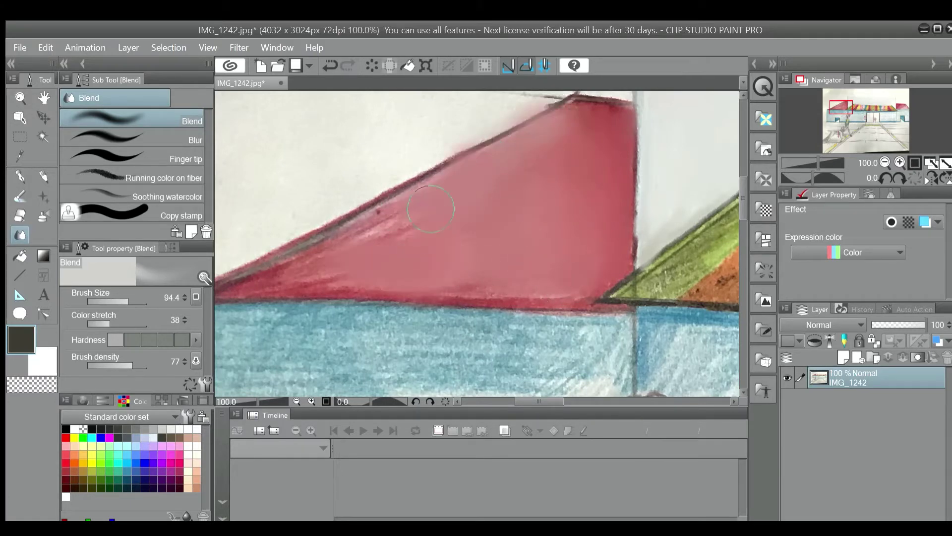
pyautogui.moveTo(557, 402); pyautogui.dragTo(547, 402)
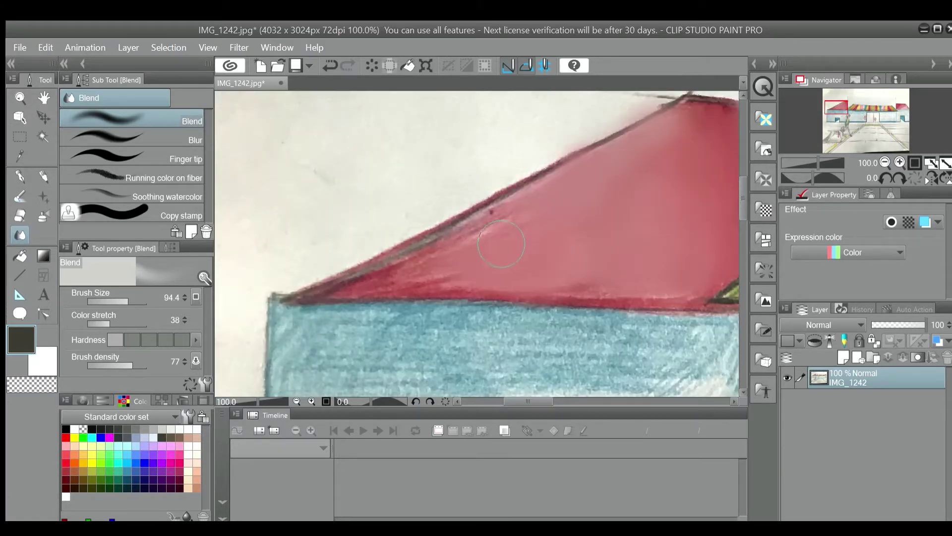
pyautogui.moveTo(501, 244)
pyautogui.mouseDown()
pyautogui.moveTo(501, 219)
pyautogui.moveTo(595, 188)
pyautogui.mouseUp()
# - Set the Blend brush size to 44.9 and smooth the left roof's lower edge, pointed tip and upper peak
pyautogui.click(124, 301)
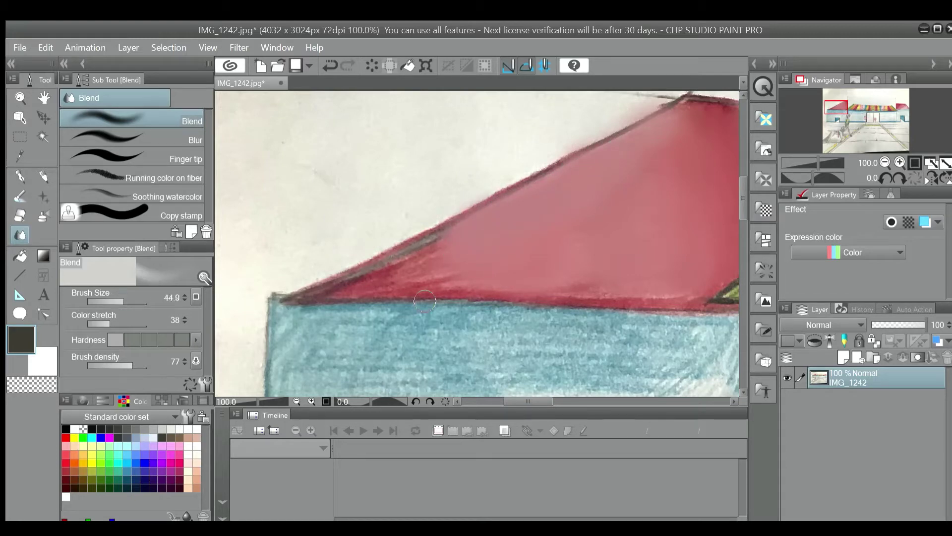
pyautogui.moveTo(336, 290); pyautogui.dragTo(672, 296)
pyautogui.moveTo(412, 291)
pyautogui.mouseDown()
pyautogui.moveTo(373, 277)
pyautogui.moveTo(389, 259)
pyautogui.moveTo(447, 249)
pyautogui.mouseUp()
pyautogui.scroll(-3, 446, 248)
pyautogui.scroll(5, 618, 185)
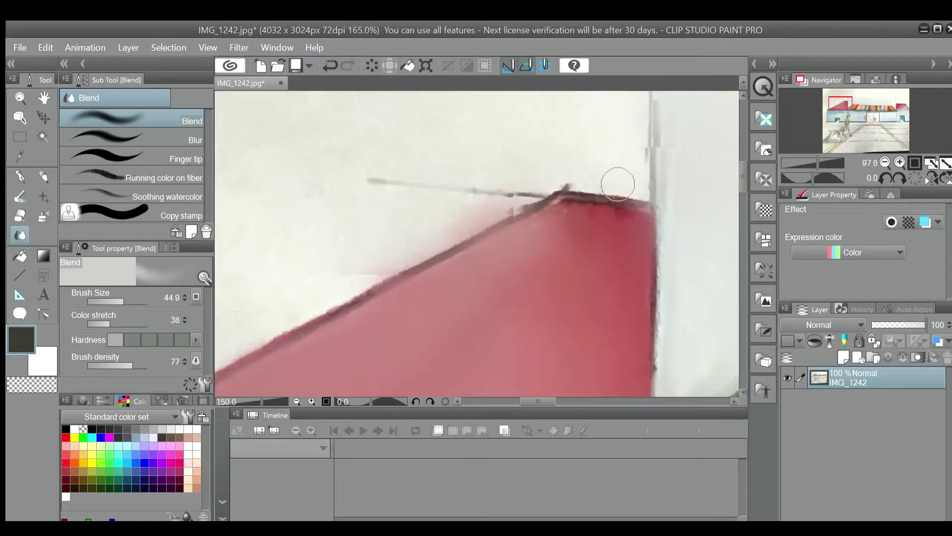
pyautogui.moveTo(639, 211)
pyautogui.mouseDown()
pyautogui.moveTo(546, 205)
pyautogui.moveTo(634, 211)
pyautogui.moveTo(533, 225)
pyautogui.moveTo(639, 240)
pyautogui.mouseUp()
pyautogui.scroll(-2, 637, 296)
pyautogui.moveTo(575, 245)
pyautogui.mouseDown()
pyautogui.moveTo(509, 244)
pyautogui.moveTo(514, 234)
pyautogui.moveTo(495, 222)
pyautogui.mouseUp()
pyautogui.scroll(-2, 718, 330)
# - Blend the pencil strokes of the right red roof, working from its left edge across to the slanted side
pyautogui.moveTo(548, 401); pyautogui.dragTo(664, 402)
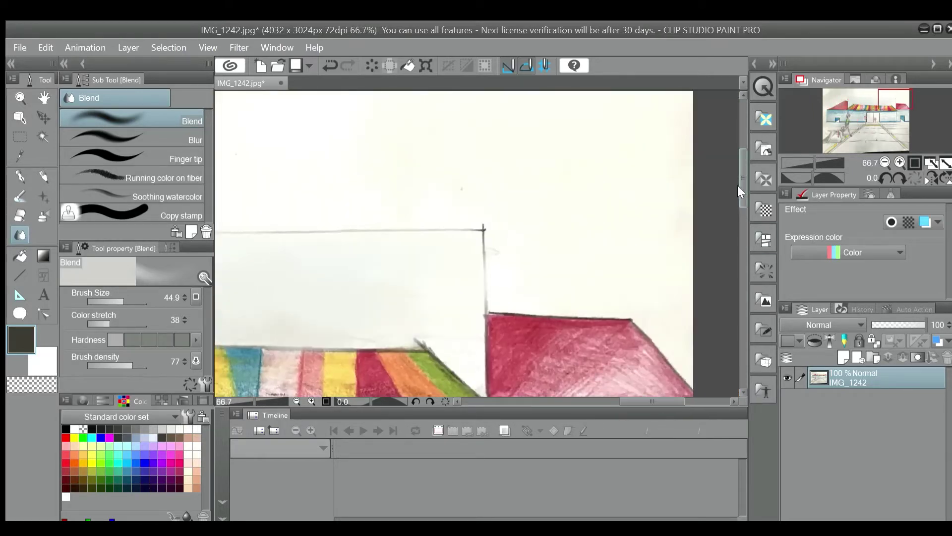
pyautogui.moveTo(741, 185); pyautogui.dragTo(741, 212)
pyautogui.scroll(4, 548, 211)
pyautogui.moveTo(425, 164); pyautogui.dragTo(426, 327)
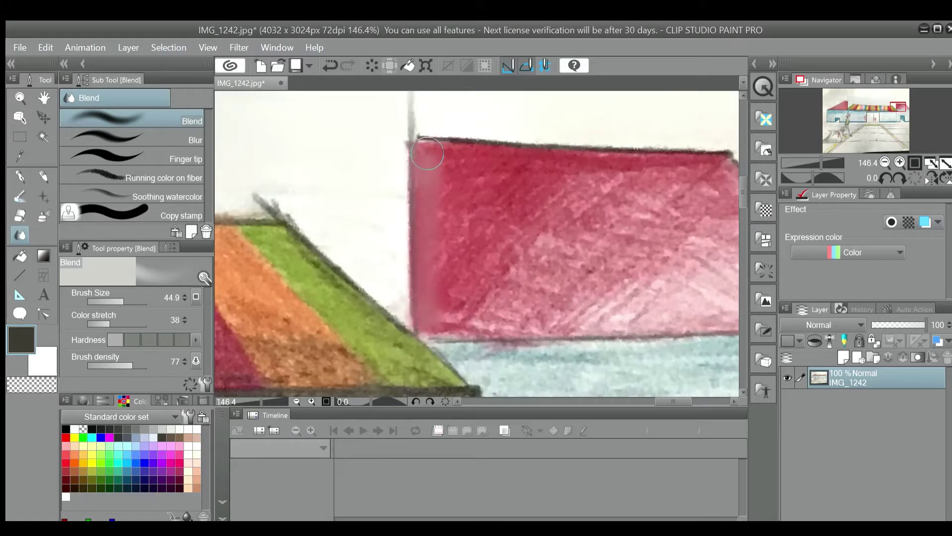
pyautogui.moveTo(424, 158)
pyautogui.mouseDown()
pyautogui.moveTo(633, 163)
pyautogui.moveTo(459, 172)
pyautogui.moveTo(463, 160)
pyautogui.moveTo(545, 178)
pyautogui.moveTo(582, 211)
pyautogui.mouseUp()
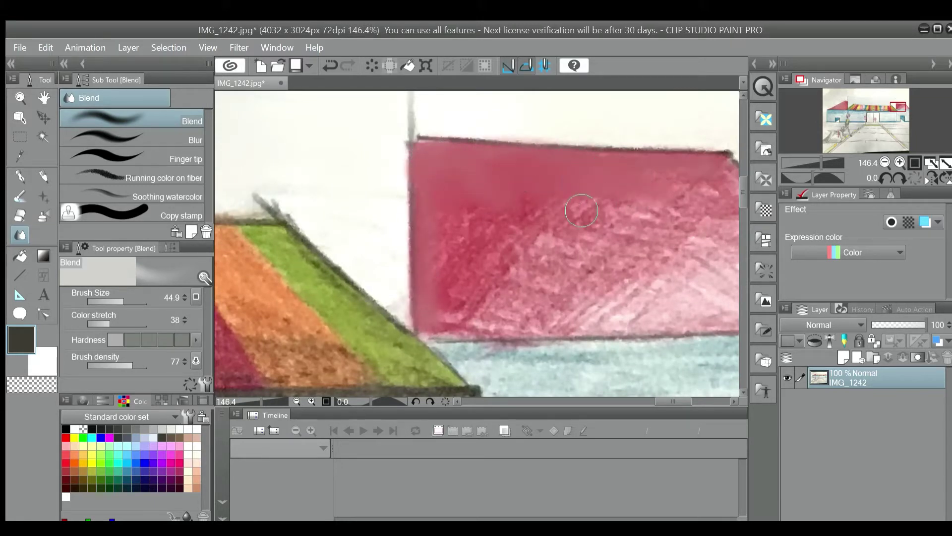
pyautogui.moveTo(454, 218)
pyautogui.mouseDown()
pyautogui.moveTo(460, 329)
pyautogui.moveTo(503, 313)
pyautogui.mouseUp()
pyautogui.moveTo(666, 401); pyautogui.dragTo(673, 402)
pyautogui.moveTo(551, 286)
pyautogui.mouseDown()
pyautogui.moveTo(536, 279)
pyautogui.moveTo(601, 250)
pyautogui.moveTo(551, 199)
pyautogui.moveTo(466, 297)
pyautogui.moveTo(486, 322)
pyautogui.moveTo(438, 248)
pyautogui.mouseUp()
pyautogui.hscroll(1, 644, 337)
pyautogui.moveTo(612, 308)
pyautogui.mouseDown()
pyautogui.moveTo(640, 232)
pyautogui.moveTo(614, 185)
pyautogui.moveTo(659, 270)
pyautogui.moveTo(557, 318)
pyautogui.moveTo(616, 308)
pyautogui.moveTo(578, 318)
pyautogui.moveTo(458, 308)
pyautogui.moveTo(546, 285)
pyautogui.moveTo(517, 271)
pyautogui.mouseUp()
# - Reduce the Blend brush size to 19.7 and smooth the dark lower-right corner of the right red roof
pyautogui.scroll(5, 714, 330)
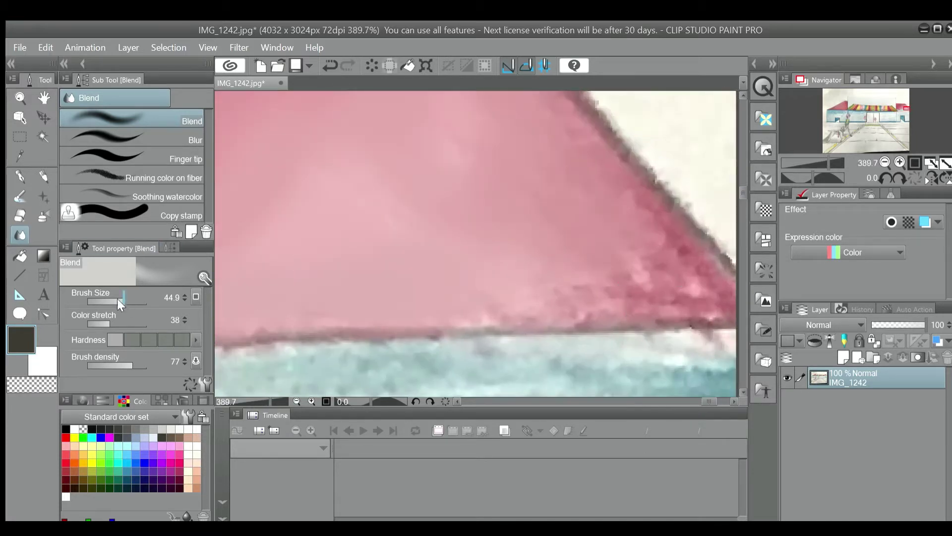
pyautogui.moveTo(667, 296)
pyautogui.mouseDown()
pyautogui.moveTo(676, 245)
pyautogui.moveTo(655, 230)
pyautogui.moveTo(537, 312)
pyautogui.moveTo(616, 281)
pyautogui.moveTo(709, 292)
pyautogui.moveTo(464, 310)
pyautogui.moveTo(560, 268)
pyautogui.mouseUp()
pyautogui.scroll(-5, 603, 274)
pyautogui.scroll(-10, 602, 274)
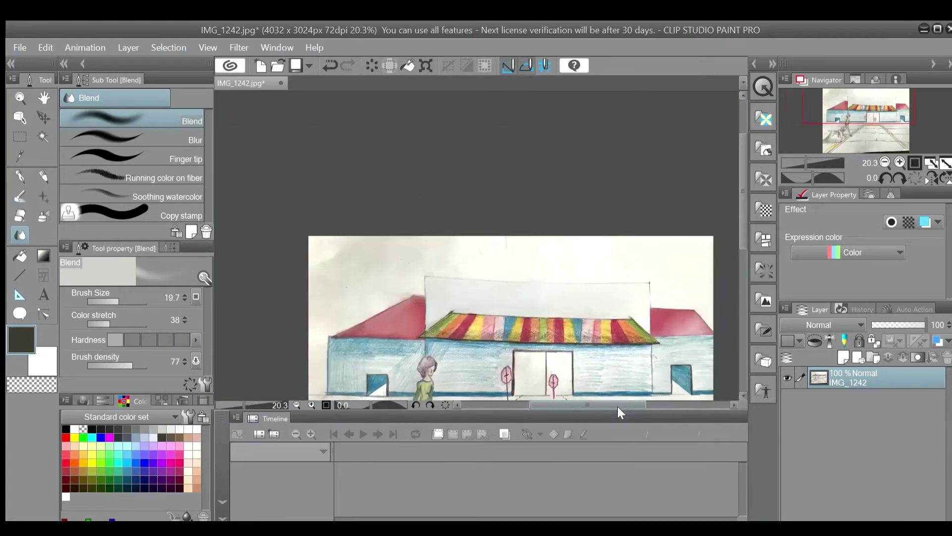
# - Preview the image layer's expression color as Gray and return it to Color
pyautogui.moveTo(744, 237); pyautogui.dragTo(740, 265)
pyautogui.click(838, 252)
pyautogui.click(827, 277)
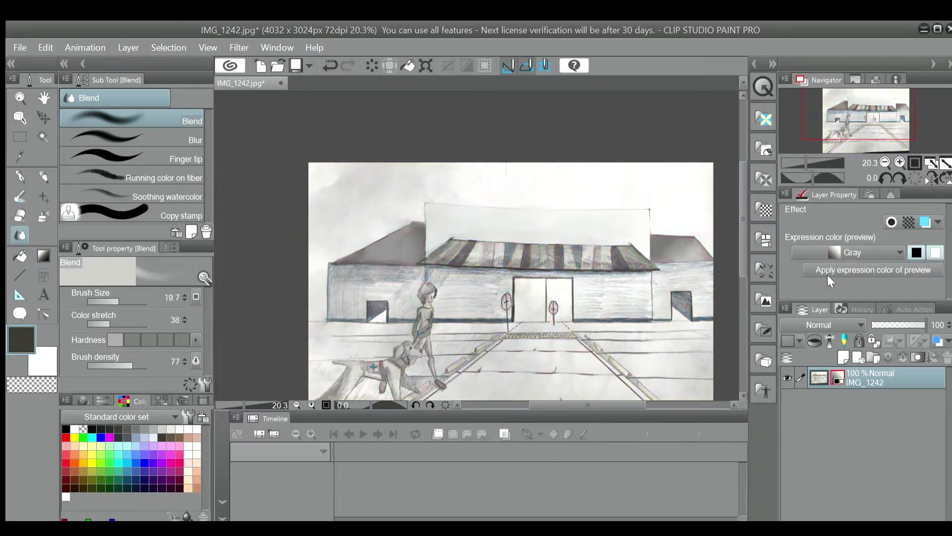
pyautogui.click(837, 307)
pyautogui.click(833, 251)
pyautogui.click(833, 267)
# - Blend the blue part of the right building's window with the 19.7 brush
pyautogui.scroll(6, 699, 316)
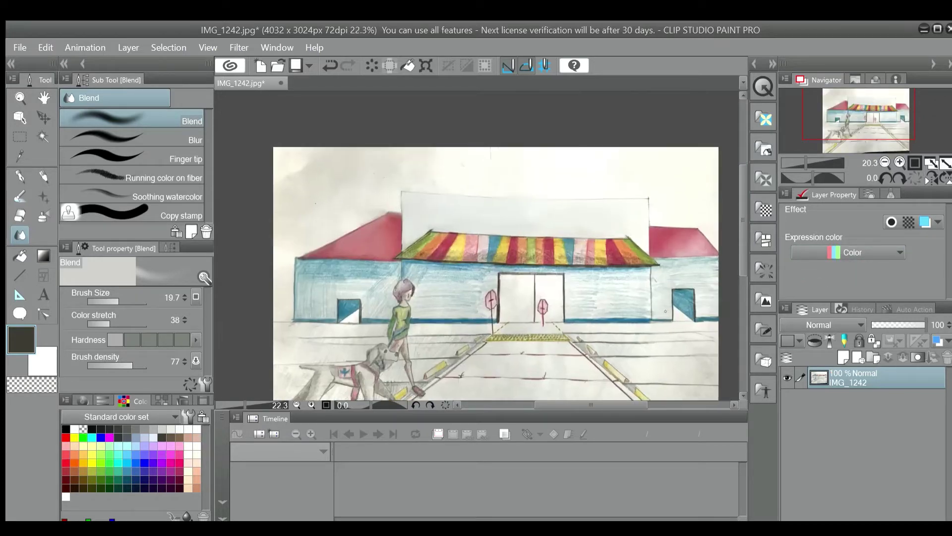
pyautogui.scroll(2, 699, 316)
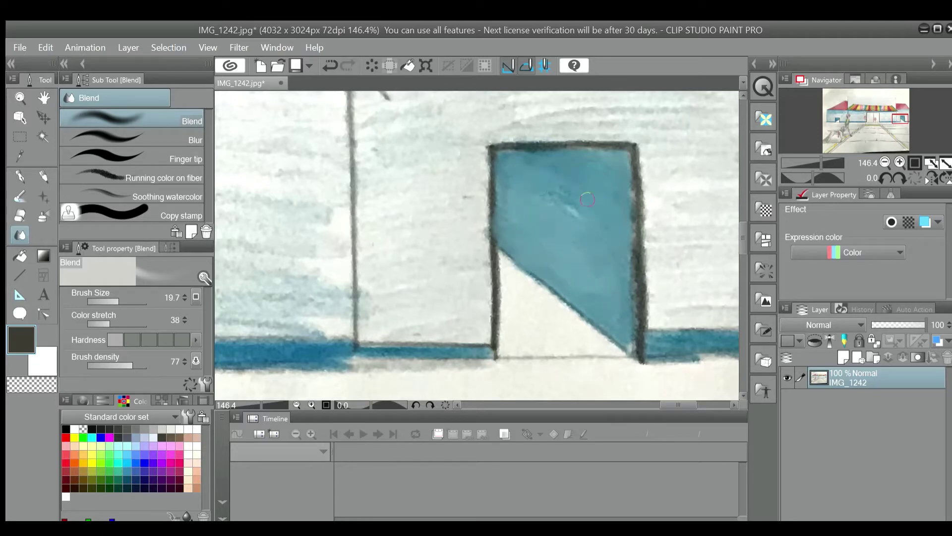
pyautogui.scroll(-3, 554, 266)
# - Blend the blue part of the left building's window down to its diagonal edge
pyautogui.moveTo(672, 405); pyautogui.dragTo(496, 405)
pyautogui.scroll(4, 519, 261)
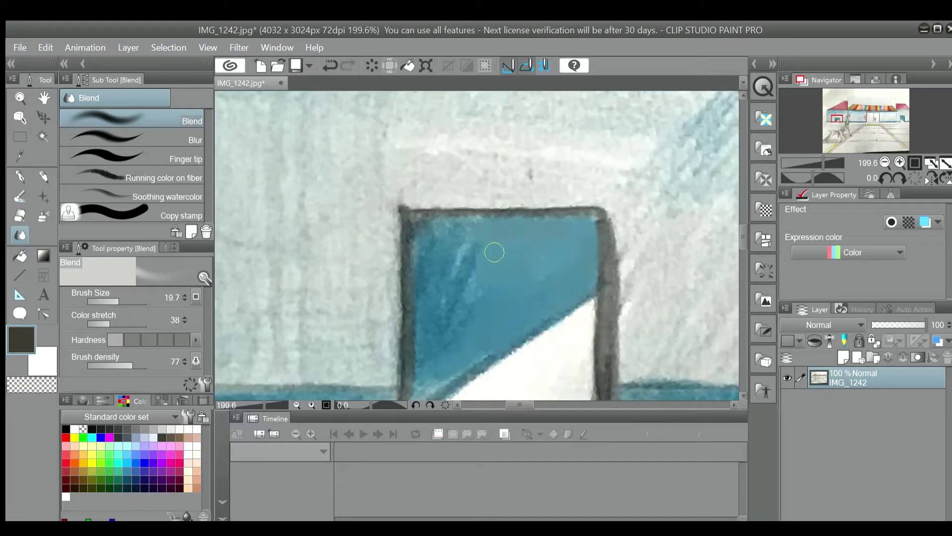
pyautogui.moveTo(483, 248); pyautogui.dragTo(427, 222)
pyautogui.click(742, 298)
pyautogui.moveTo(471, 173)
pyautogui.mouseDown()
pyautogui.moveTo(482, 191)
pyautogui.moveTo(432, 168)
pyautogui.moveTo(448, 160)
pyautogui.moveTo(479, 204)
pyautogui.moveTo(425, 249)
pyautogui.mouseUp()
# - Blend the upper blue wall beneath the awning, using brush size 38.1 along the edges and 80.0 for the open area
pyautogui.scroll(-7, 573, 394)
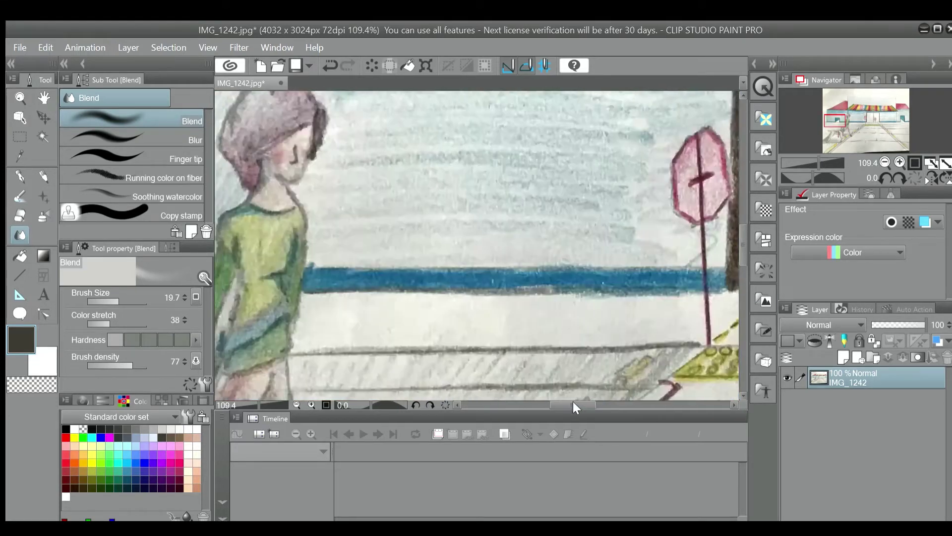
pyautogui.moveTo(528, 406); pyautogui.dragTo(551, 405)
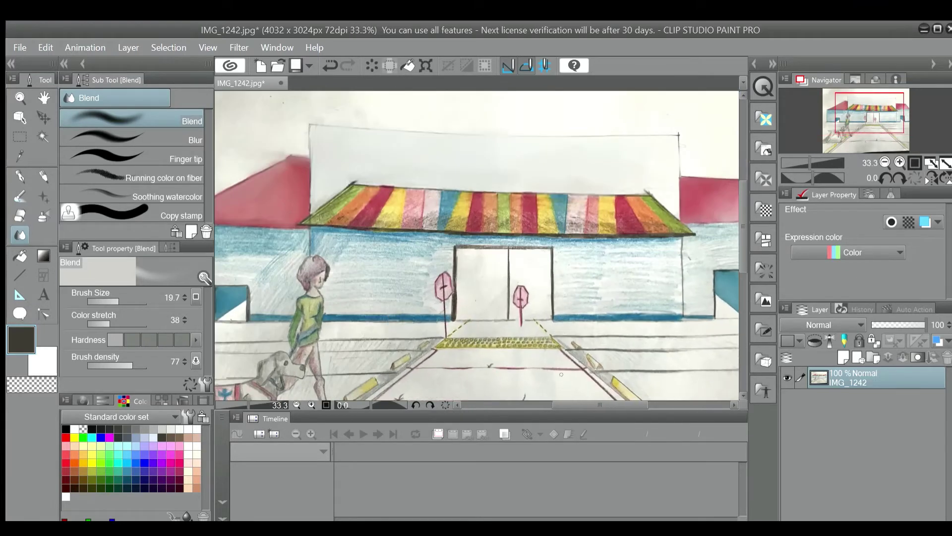
pyautogui.scroll(-3, 739, 262)
pyautogui.scroll(-1, 735, 245)
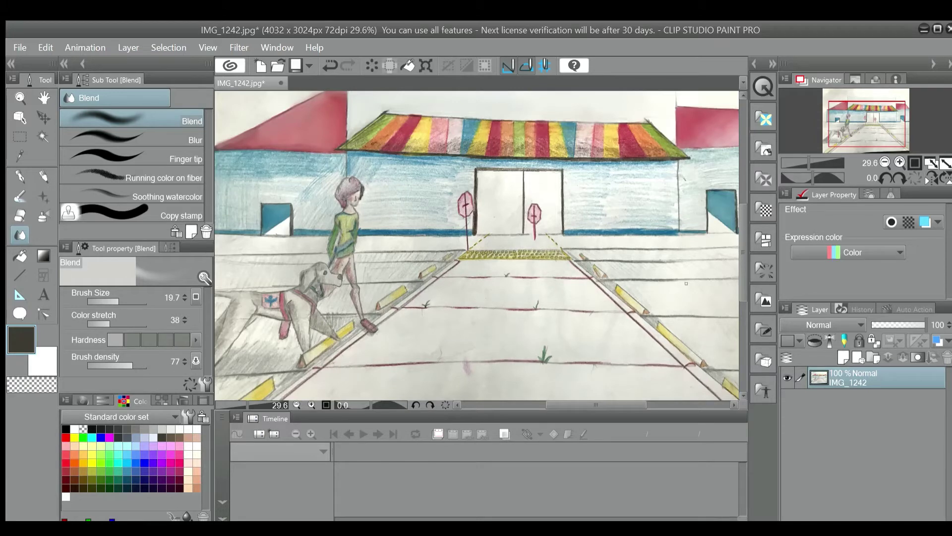
pyautogui.scroll(5, 592, 198)
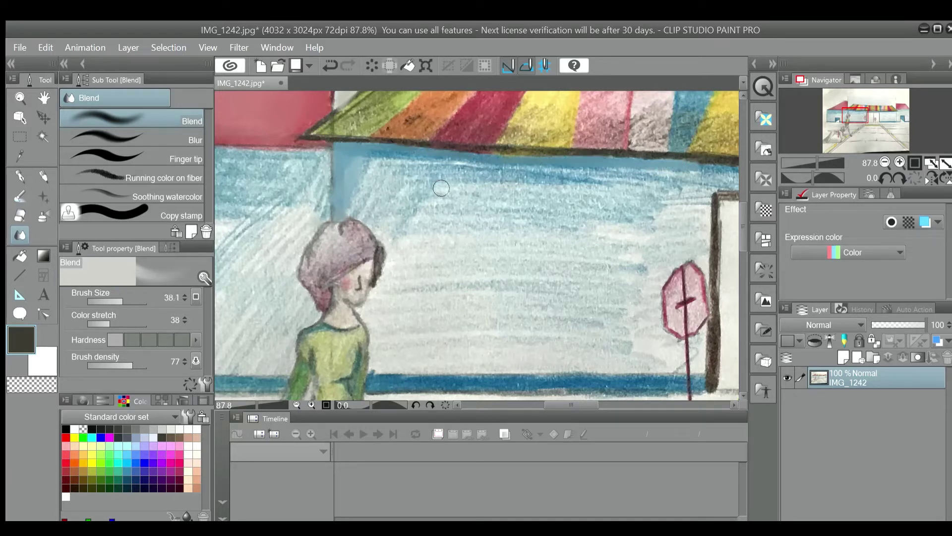
pyautogui.moveTo(441, 188)
pyautogui.mouseDown()
pyautogui.moveTo(429, 161)
pyautogui.moveTo(367, 166)
pyautogui.mouseUp()
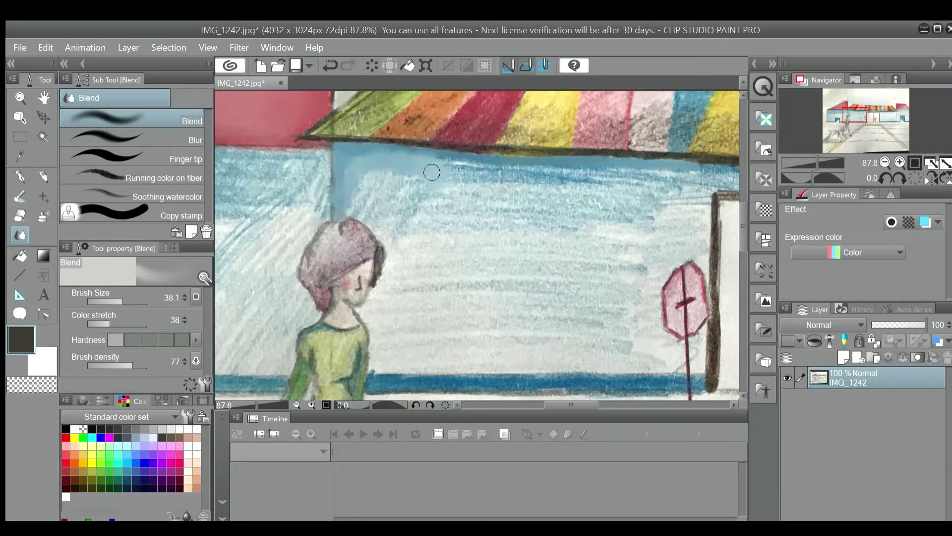
pyautogui.moveTo(455, 167)
pyautogui.mouseDown()
pyautogui.moveTo(487, 173)
pyautogui.moveTo(560, 192)
pyautogui.moveTo(616, 178)
pyautogui.moveTo(708, 188)
pyautogui.mouseUp()
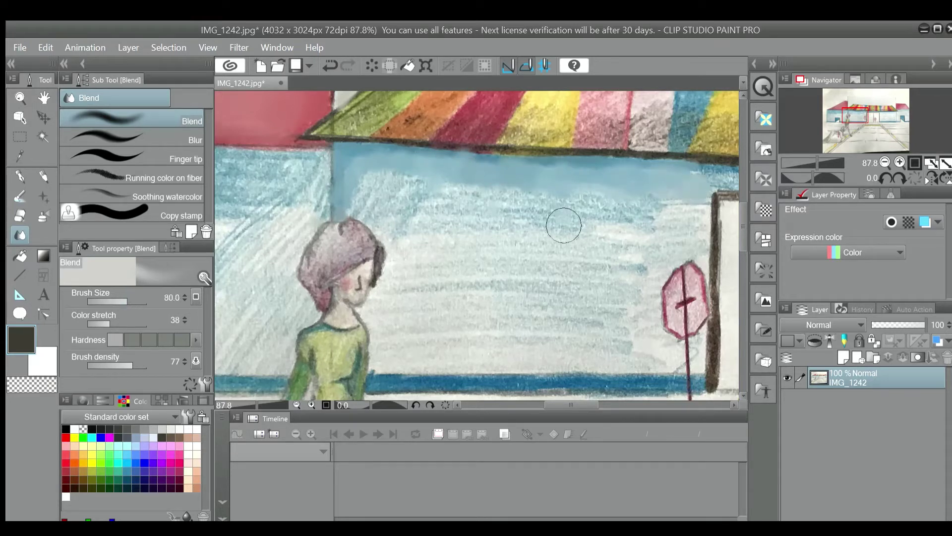
pyautogui.moveTo(563, 226)
pyautogui.mouseDown()
pyautogui.moveTo(644, 210)
pyautogui.moveTo(686, 218)
pyautogui.moveTo(700, 193)
pyautogui.moveTo(507, 169)
pyautogui.moveTo(526, 197)
pyautogui.moveTo(445, 191)
pyautogui.moveTo(365, 169)
pyautogui.moveTo(363, 207)
pyautogui.moveTo(402, 245)
pyautogui.moveTo(370, 217)
pyautogui.moveTo(569, 226)
pyautogui.mouseUp()
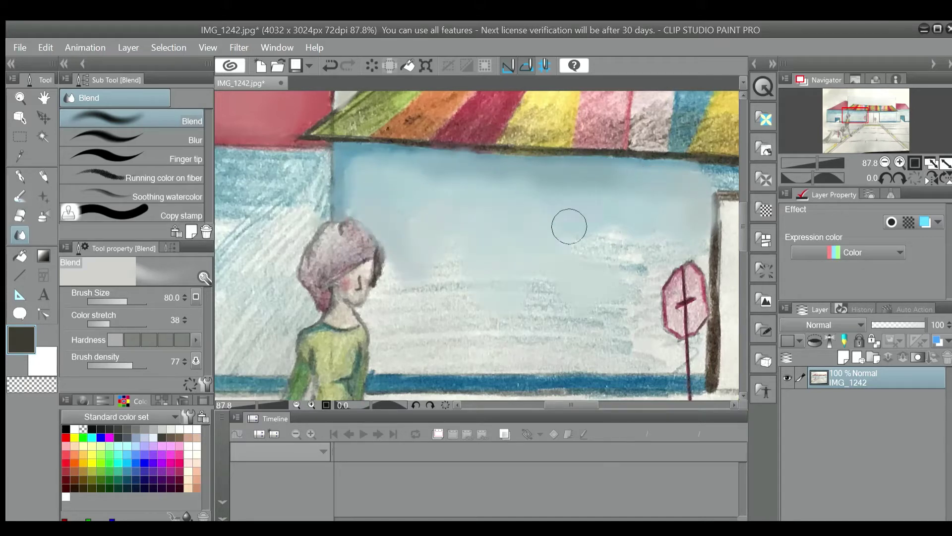
# - Blend the pale lower wall between the woman and the left sign with the 80.0 brush, down to the dark blue baseboard
pyautogui.scroll(3, 355, 195)
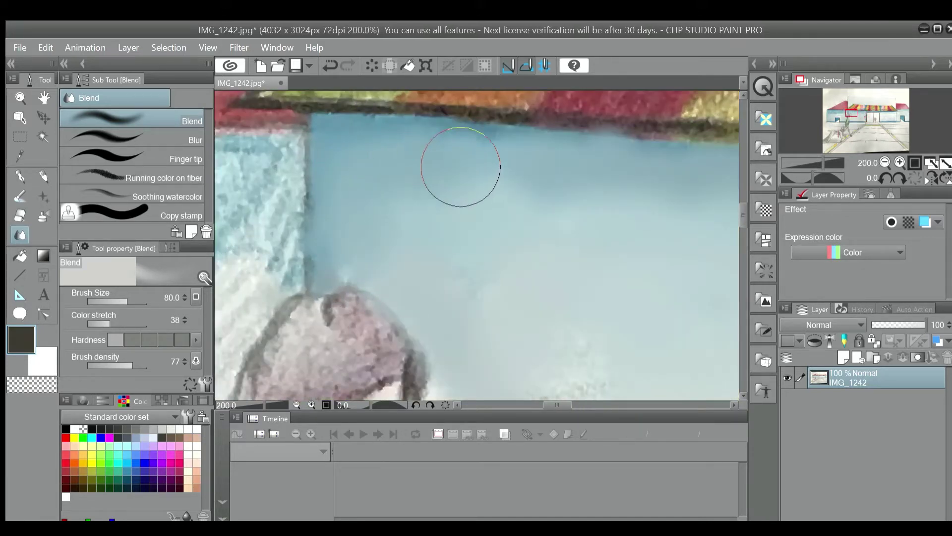
pyautogui.scroll(-5, 461, 167)
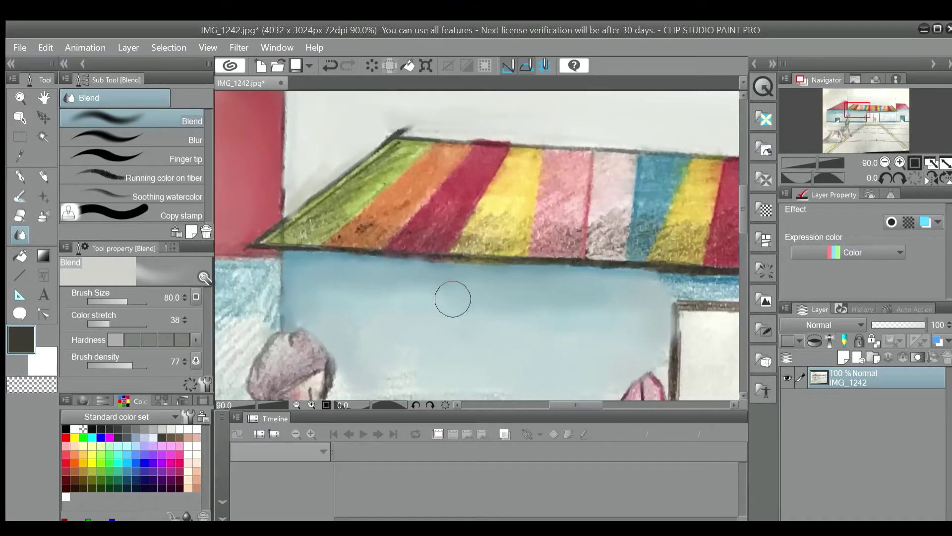
pyautogui.click(742, 243)
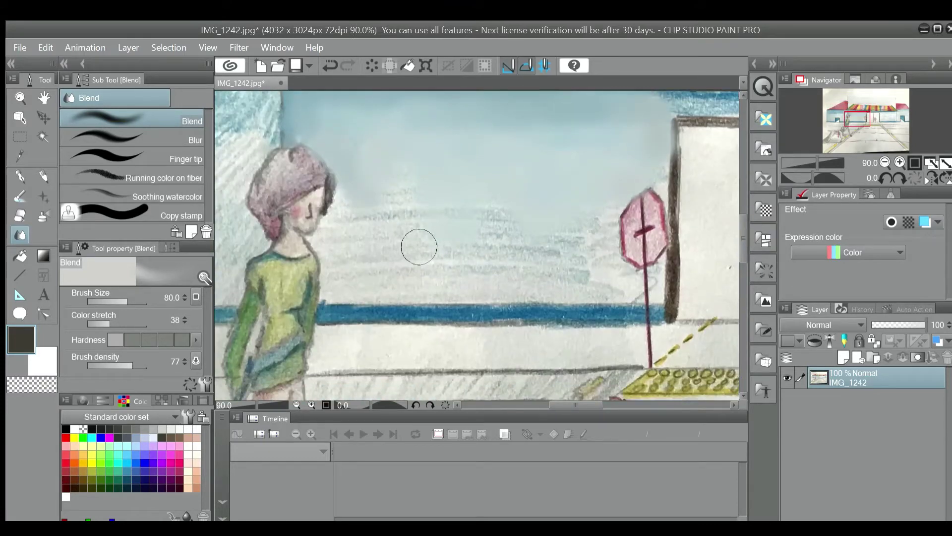
pyautogui.moveTo(417, 255)
pyautogui.mouseDown()
pyautogui.moveTo(419, 228)
pyautogui.moveTo(459, 219)
pyautogui.moveTo(514, 248)
pyautogui.moveTo(584, 240)
pyautogui.mouseUp()
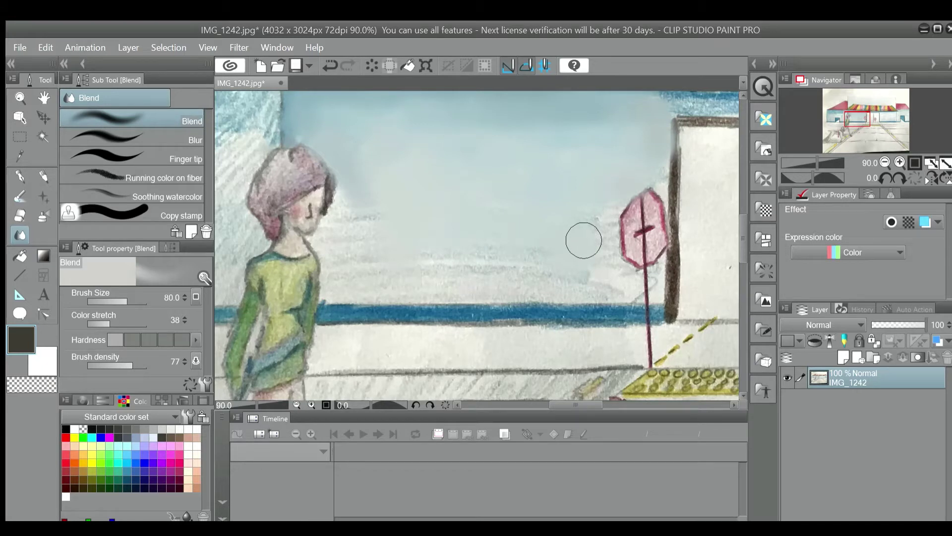
pyautogui.moveTo(584, 241)
pyautogui.mouseDown()
pyautogui.moveTo(609, 239)
pyautogui.moveTo(597, 211)
pyautogui.mouseUp()
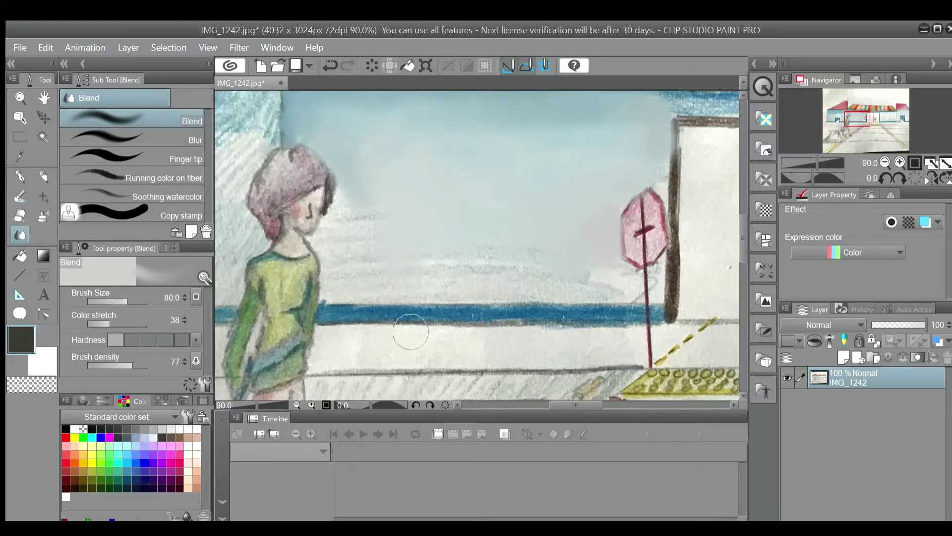
pyautogui.scroll(2, 410, 332)
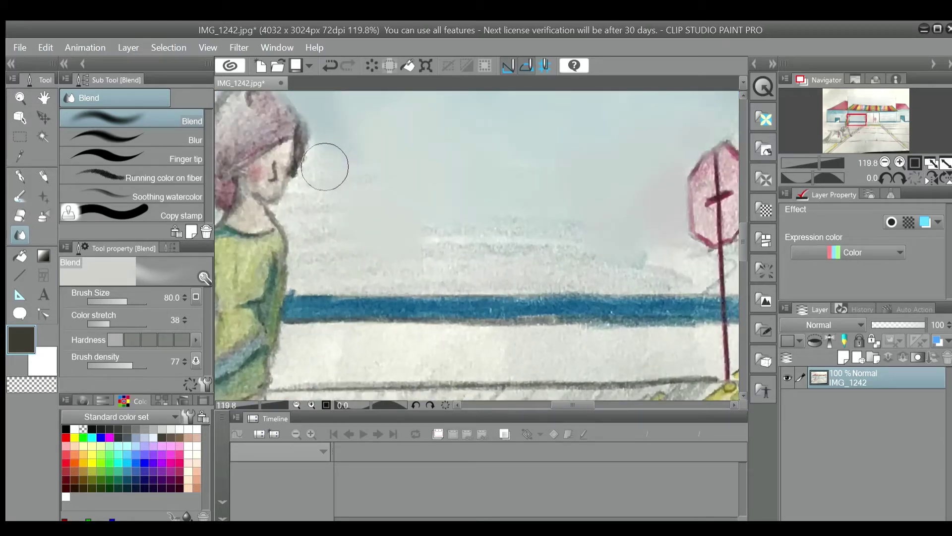
pyautogui.moveTo(322, 196)
pyautogui.mouseDown()
pyautogui.moveTo(306, 259)
pyautogui.moveTo(400, 266)
pyautogui.moveTo(417, 207)
pyautogui.moveTo(523, 229)
pyautogui.moveTo(626, 276)
pyautogui.moveTo(686, 267)
pyautogui.mouseUp()
# - Blend the wall gap between the left sign's pole and the brown door frame, using brush size 21.4
pyautogui.moveTo(582, 404); pyautogui.dragTo(599, 404)
pyautogui.click(113, 300)
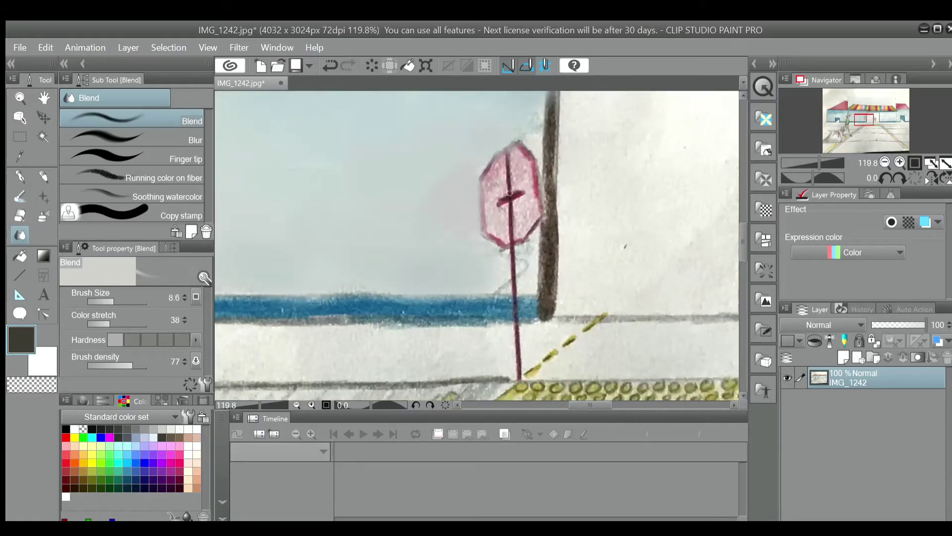
pyautogui.click(119, 300)
pyautogui.moveTo(530, 257); pyautogui.dragTo(525, 287)
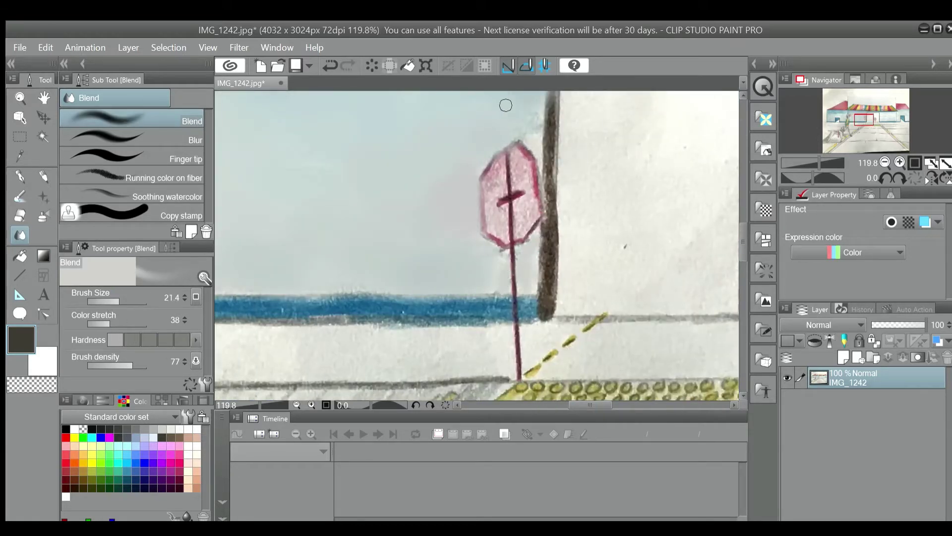
# - Blend the blue wall strip between the awning and the top of the doors, using brush size 44.9
pyautogui.click(246, 405)
pyautogui.moveTo(576, 404)
pyautogui.mouseDown()
pyautogui.moveTo(562, 404)
pyautogui.moveTo(581, 404)
pyautogui.mouseUp()
pyautogui.click(257, 404)
pyautogui.click(124, 300)
pyautogui.moveTo(372, 183)
pyautogui.mouseDown()
pyautogui.moveTo(657, 186)
pyautogui.moveTo(379, 167)
pyautogui.moveTo(726, 181)
pyautogui.mouseUp()
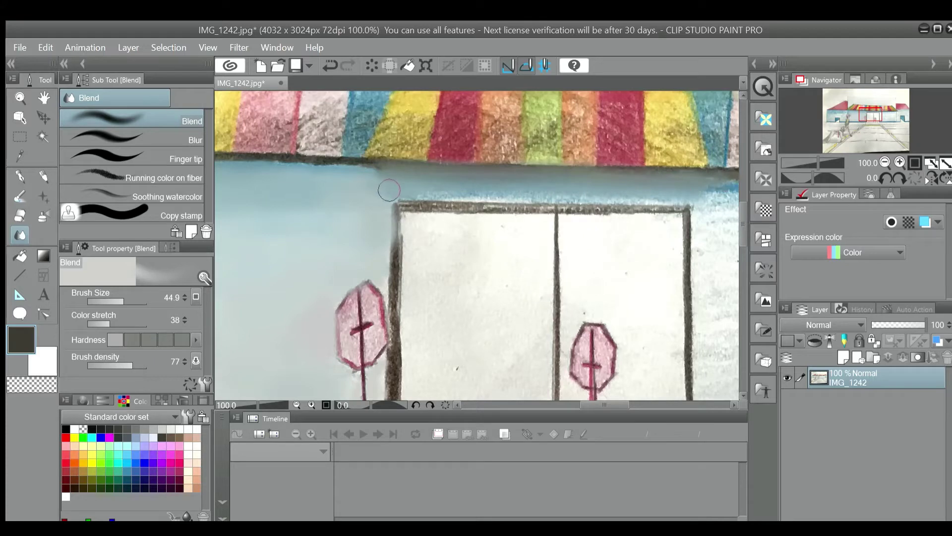
pyautogui.moveTo(389, 189); pyautogui.dragTo(706, 207)
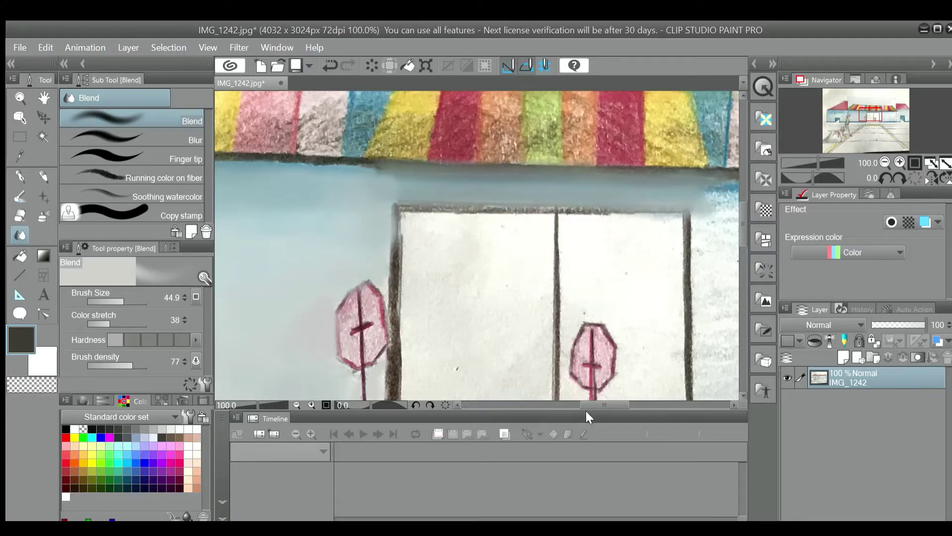
# - Blend the wall's upper edge directly beneath the awning on both sides of the doors with the 44.9 brush
pyautogui.moveTo(587, 405); pyautogui.dragTo(572, 405)
pyautogui.scroll(-3, 545, 242)
pyautogui.moveTo(544, 190); pyautogui.dragTo(283, 174)
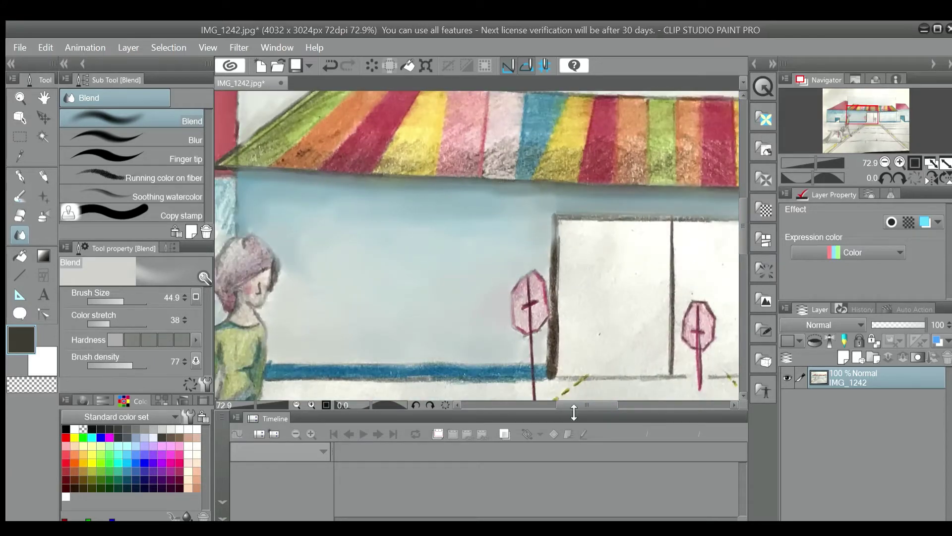
pyautogui.moveTo(575, 405); pyautogui.dragTo(615, 405)
pyautogui.moveTo(483, 210)
pyautogui.mouseDown()
pyautogui.moveTo(710, 197)
pyautogui.moveTo(454, 205)
pyautogui.moveTo(705, 202)
pyautogui.moveTo(446, 222)
pyautogui.moveTo(699, 218)
pyautogui.moveTo(639, 206)
pyautogui.moveTo(485, 212)
pyautogui.moveTo(658, 203)
pyautogui.moveTo(502, 204)
pyautogui.moveTo(414, 217)
pyautogui.mouseUp()
# - Blend the blue wall section to the right of the doors down to its baseboard, using brush size 142.6
pyautogui.scroll(1, 603, 344)
pyautogui.moveTo(644, 405); pyautogui.dragTo(649, 405)
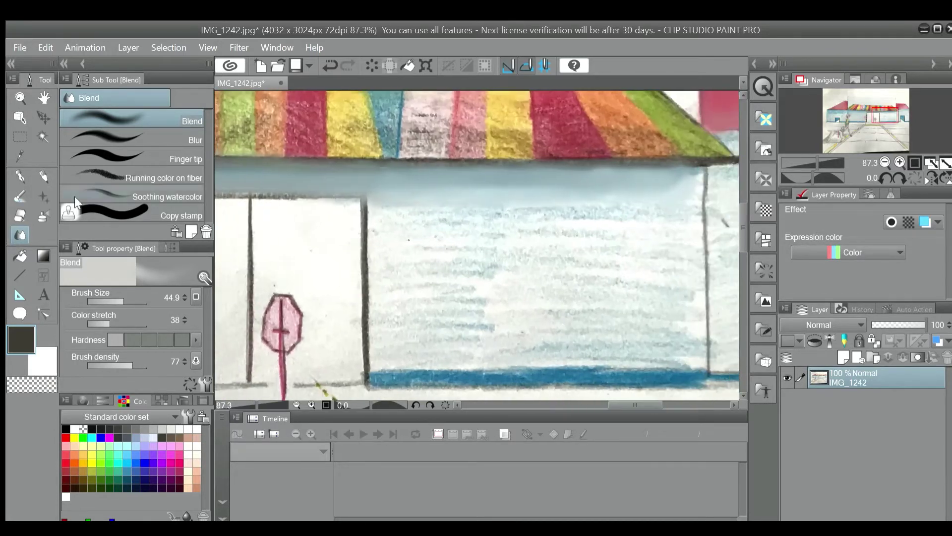
pyautogui.click(130, 301)
pyautogui.moveTo(476, 244)
pyautogui.mouseDown()
pyautogui.moveTo(566, 237)
pyautogui.moveTo(443, 242)
pyautogui.moveTo(392, 227)
pyautogui.moveTo(391, 350)
pyautogui.moveTo(505, 313)
pyautogui.moveTo(633, 355)
pyautogui.moveTo(662, 261)
pyautogui.moveTo(685, 252)
pyautogui.moveTo(643, 327)
pyautogui.moveTo(587, 244)
pyautogui.mouseUp()
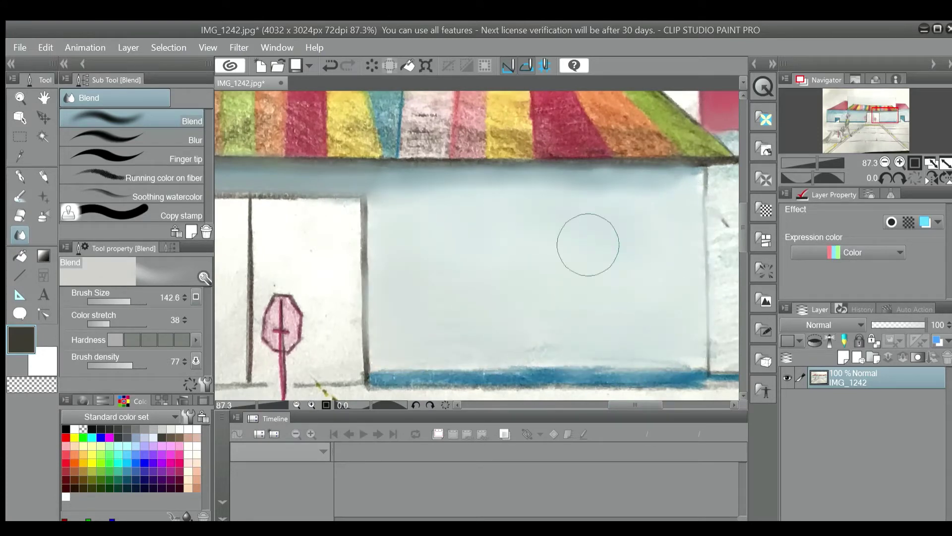
# - Blend the right building's wall around its window with the 142.6 brush, including the blue patch beside the awning's tip
pyautogui.scroll(-2, 587, 244)
pyautogui.moveTo(608, 405)
pyautogui.mouseDown()
pyautogui.moveTo(593, 404)
pyautogui.moveTo(664, 405)
pyautogui.mouseUp()
pyautogui.scroll(-2, 505, 330)
pyautogui.scroll(3, 697, 332)
pyautogui.scroll(1, 642, 236)
pyautogui.moveTo(660, 177)
pyautogui.mouseDown()
pyautogui.moveTo(699, 236)
pyautogui.moveTo(682, 314)
pyautogui.moveTo(602, 204)
pyautogui.moveTo(479, 207)
pyautogui.moveTo(480, 334)
pyautogui.moveTo(466, 223)
pyautogui.mouseUp()
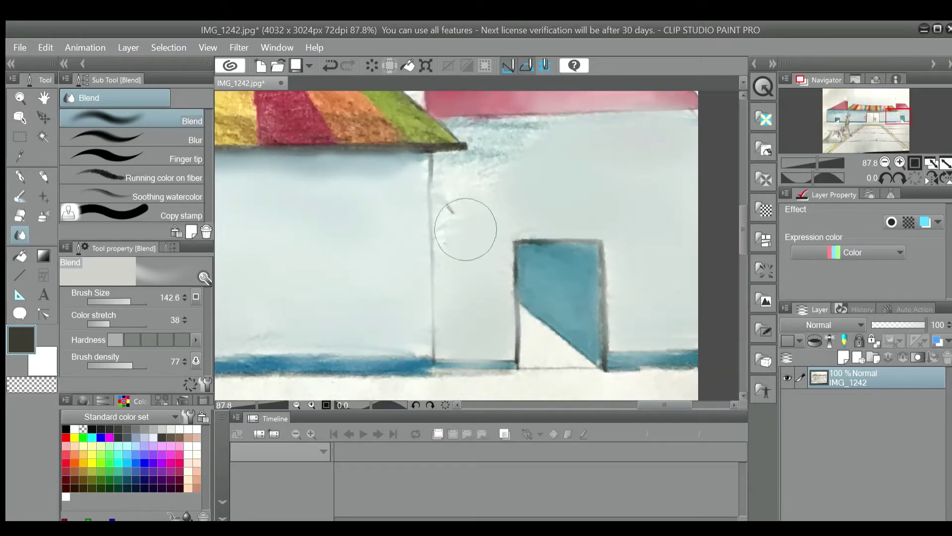
pyautogui.scroll(3, 526, 155)
pyautogui.moveTo(477, 116)
pyautogui.mouseDown()
pyautogui.moveTo(418, 108)
pyautogui.moveTo(537, 142)
pyautogui.moveTo(509, 157)
pyautogui.mouseUp()
pyautogui.scroll(-5, 555, 222)
# - Blend the left building's wall along the back of the woman's hat, neck and shoulder, using brush size 27.4
pyautogui.moveTo(585, 404); pyautogui.dragTo(525, 404)
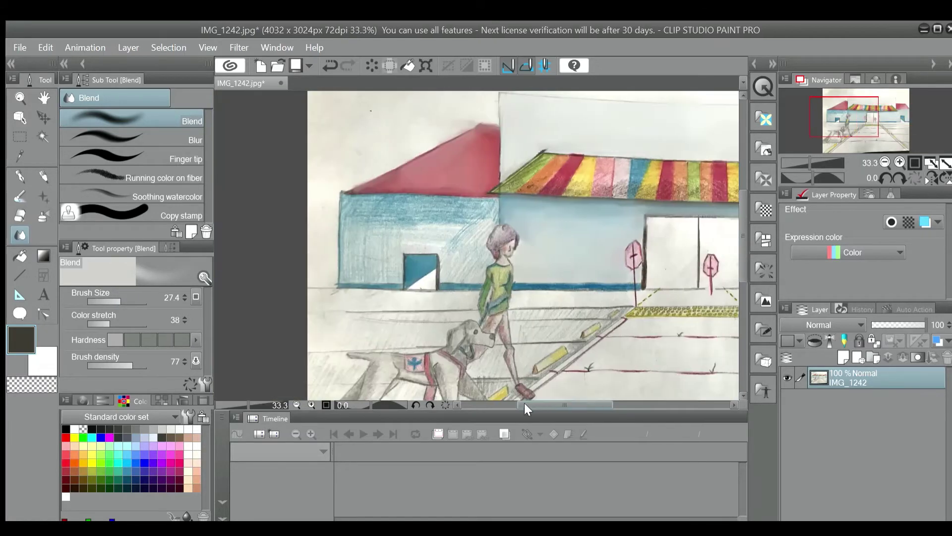
pyautogui.scroll(3, 524, 213)
pyautogui.scroll(2, 360, 244)
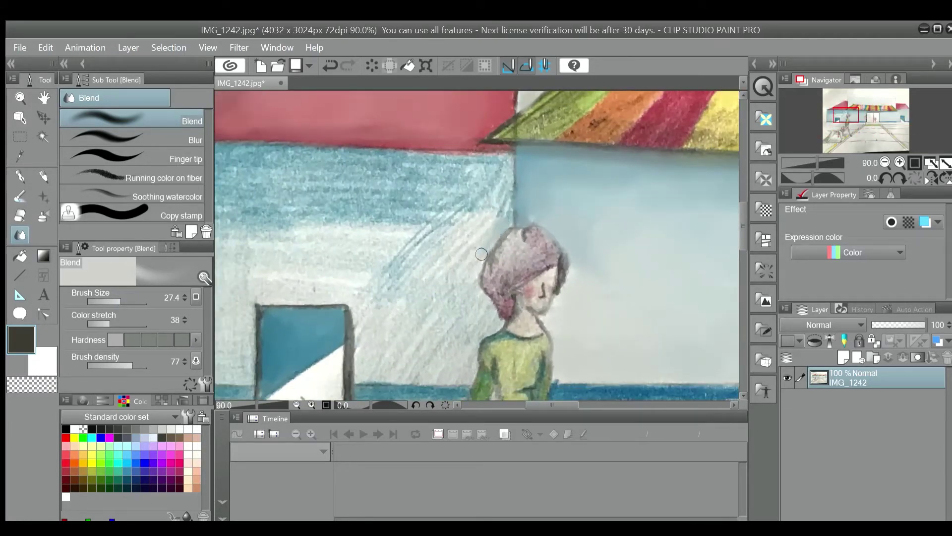
pyautogui.scroll(2, 481, 254)
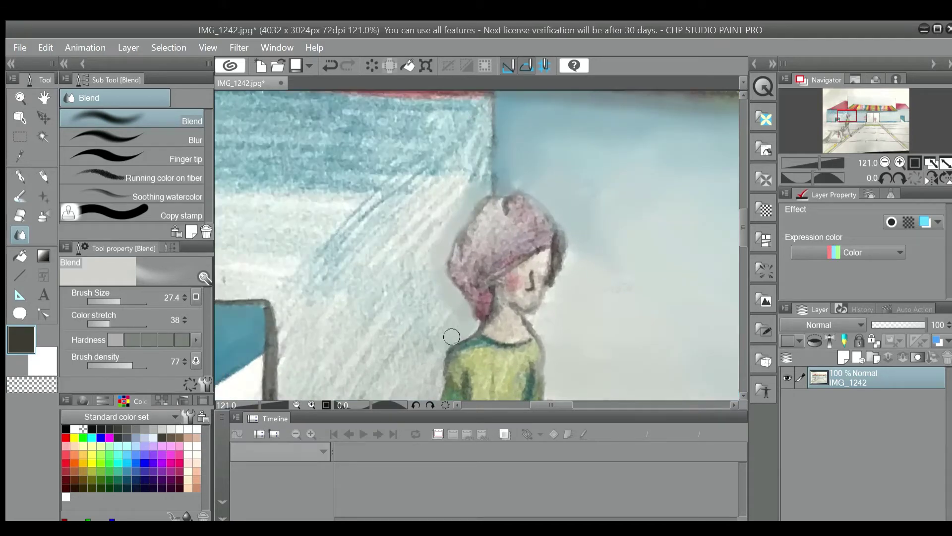
pyautogui.scroll(-3, 462, 337)
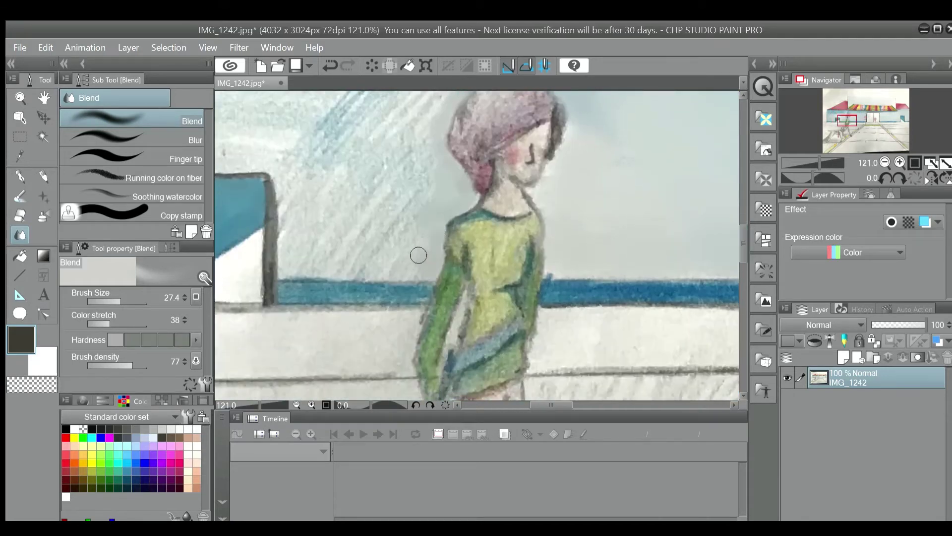
# - Blend the left building's upper blue wall beneath the red roof, using brush size 111.3
pyautogui.scroll(-3, 418, 254)
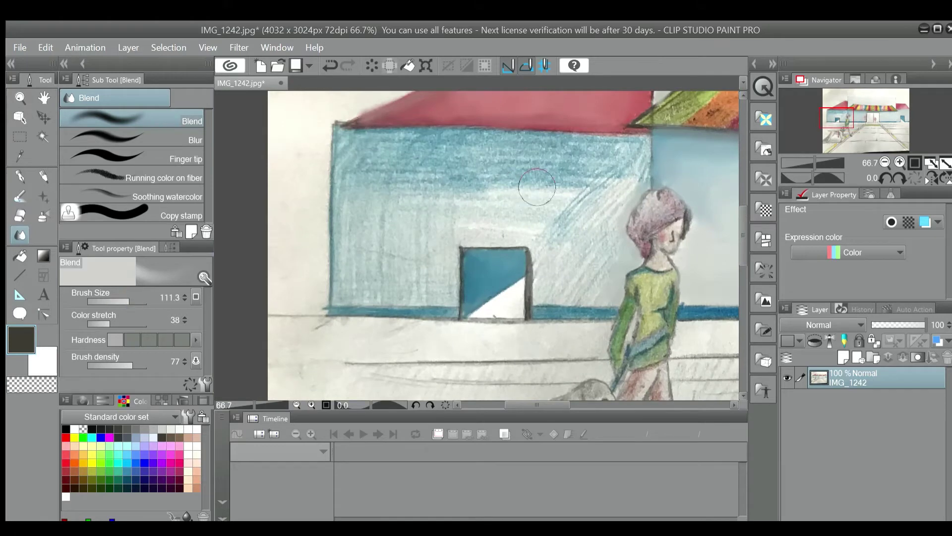
pyautogui.scroll(4, 619, 189)
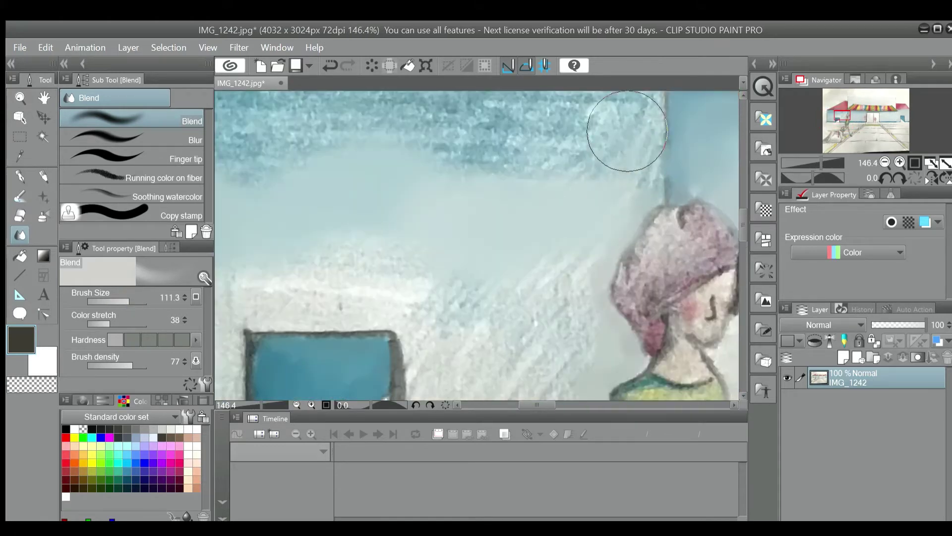
pyautogui.scroll(2, 627, 131)
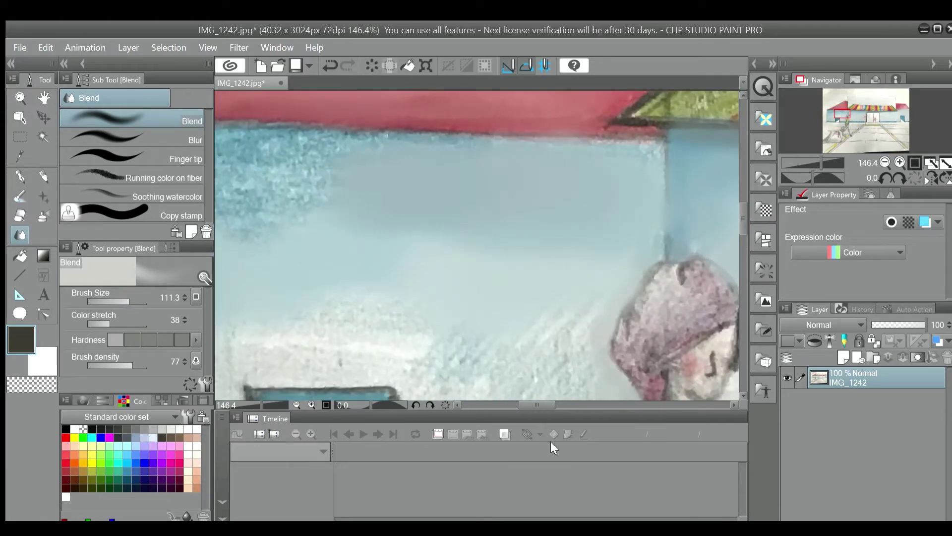
pyautogui.moveTo(537, 405); pyautogui.dragTo(528, 405)
pyautogui.moveTo(343, 189)
pyautogui.mouseDown()
pyautogui.moveTo(519, 162)
pyautogui.moveTo(465, 167)
pyautogui.mouseUp()
pyautogui.moveTo(533, 404); pyautogui.dragTo(527, 404)
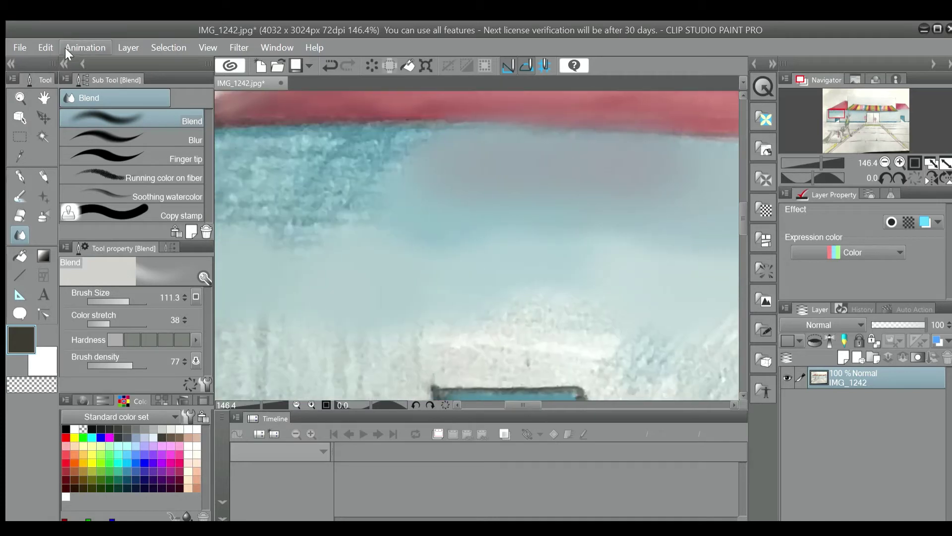
# - Undo the last blend stroke and blend the upper wall out to the left building's outer edge
pyautogui.hotkey('ctrl', 'z')
pyautogui.moveTo(357, 213); pyautogui.dragTo(326, 223)
pyautogui.moveTo(523, 404); pyautogui.dragTo(506, 404)
pyautogui.moveTo(433, 210); pyautogui.dragTo(576, 169)
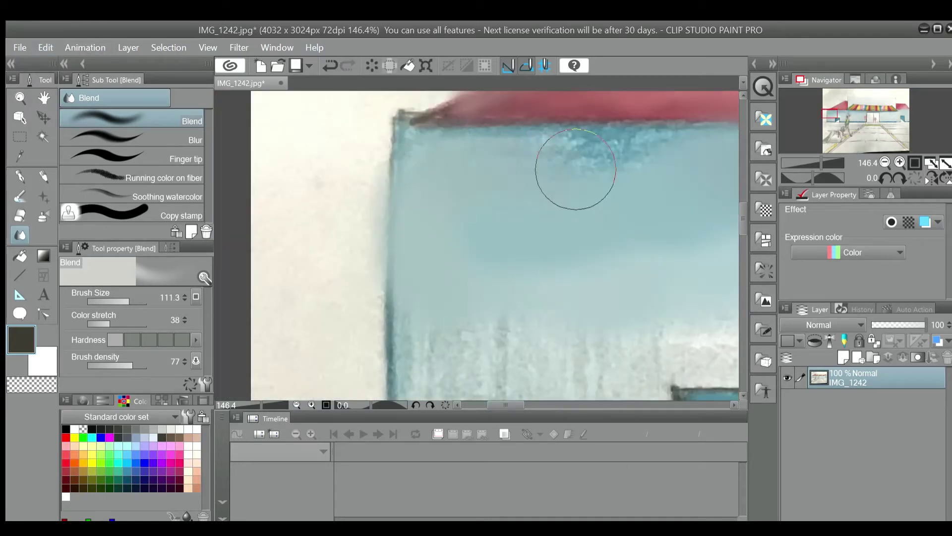
# - Blend the left building's lower wall on both sides of its window with the 111.3 brush
pyautogui.scroll(-3, 575, 169)
pyautogui.scroll(-3, 569, 178)
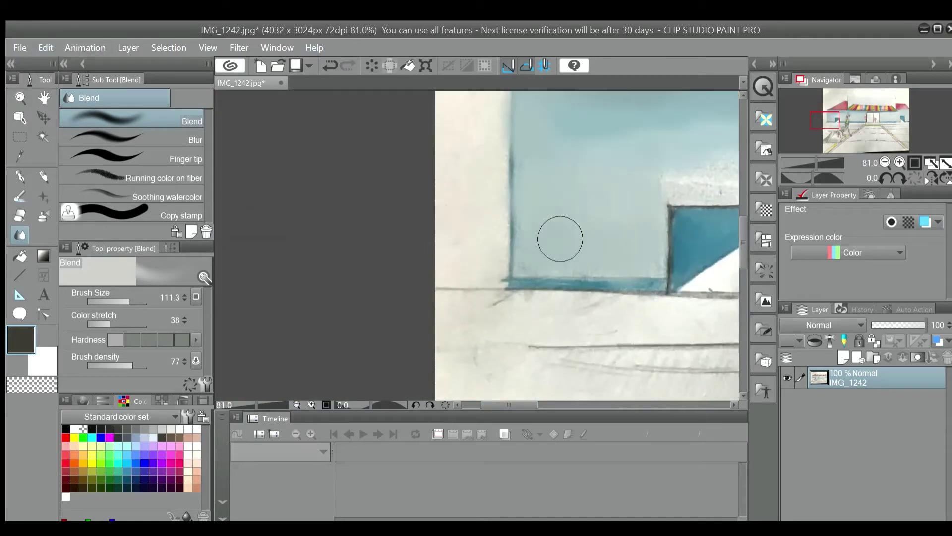
pyautogui.moveTo(535, 405); pyautogui.dragTo(565, 405)
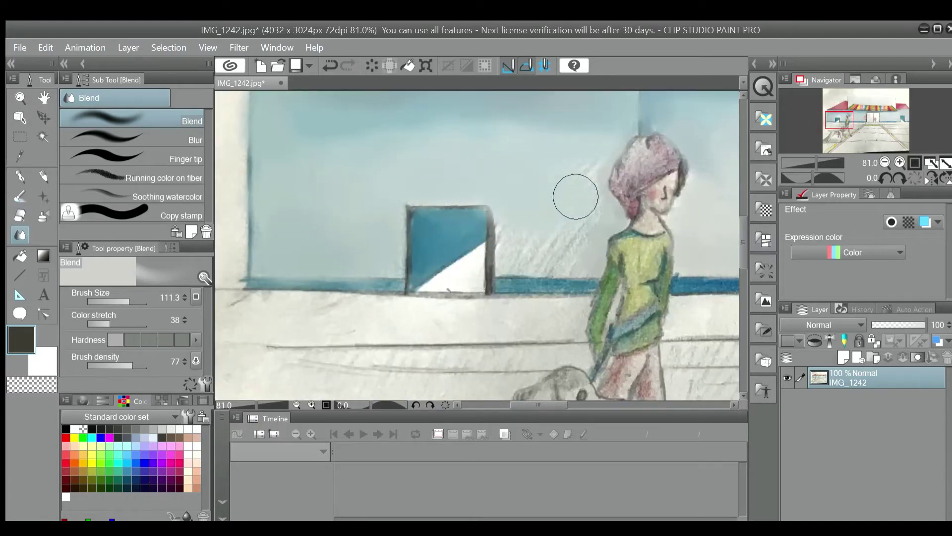
pyautogui.scroll(-2, 552, 206)
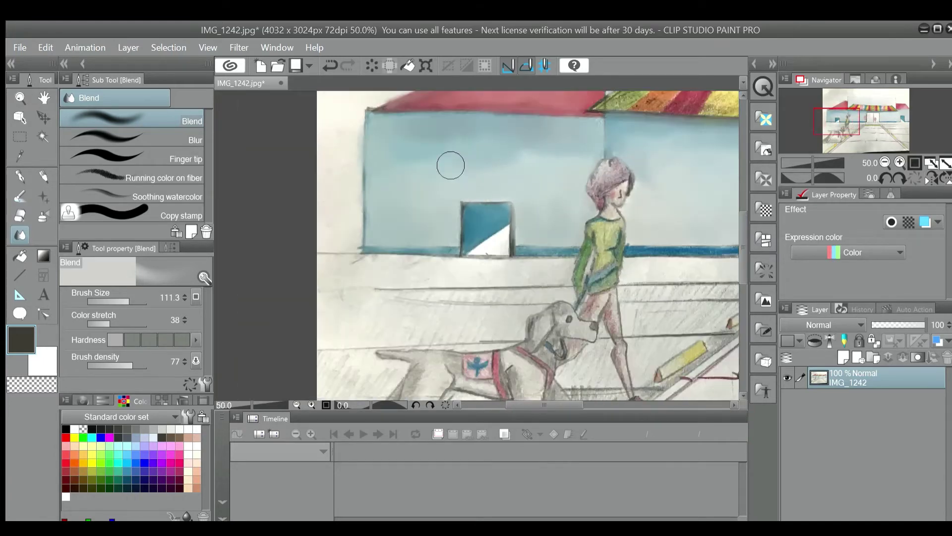
# - Blend the foreground pavement below the lowest red line, starting with the 111.3 brush and continuing at size 299.7
pyautogui.scroll(-2, 571, 161)
pyautogui.moveTo(527, 405)
pyautogui.mouseDown()
pyautogui.moveTo(593, 405)
pyautogui.moveTo(575, 405)
pyautogui.mouseUp()
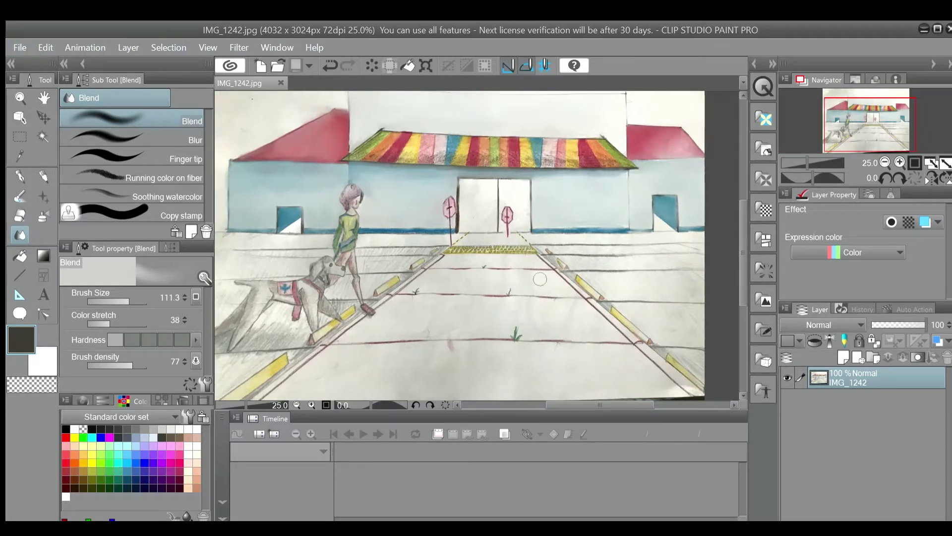
pyautogui.moveTo(325, 394); pyautogui.dragTo(491, 346)
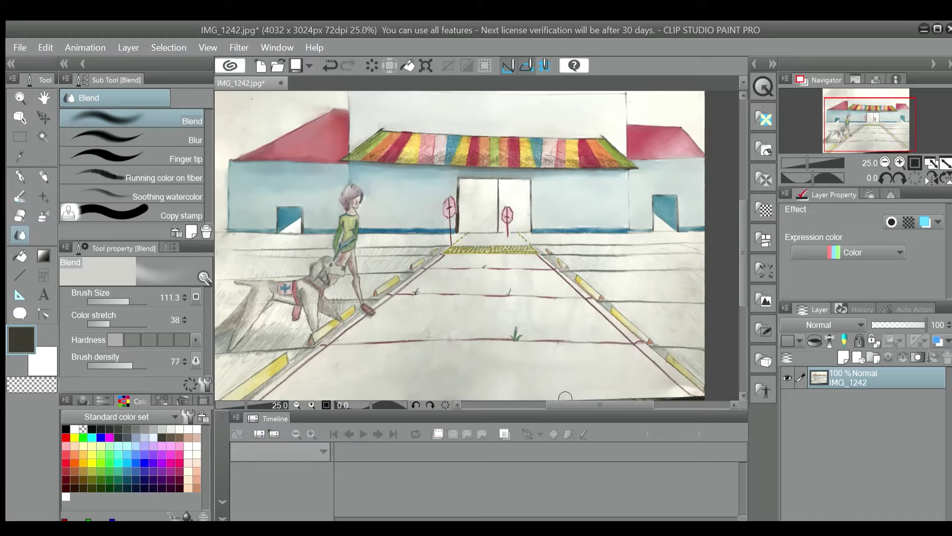
pyautogui.scroll(3, 332, 392)
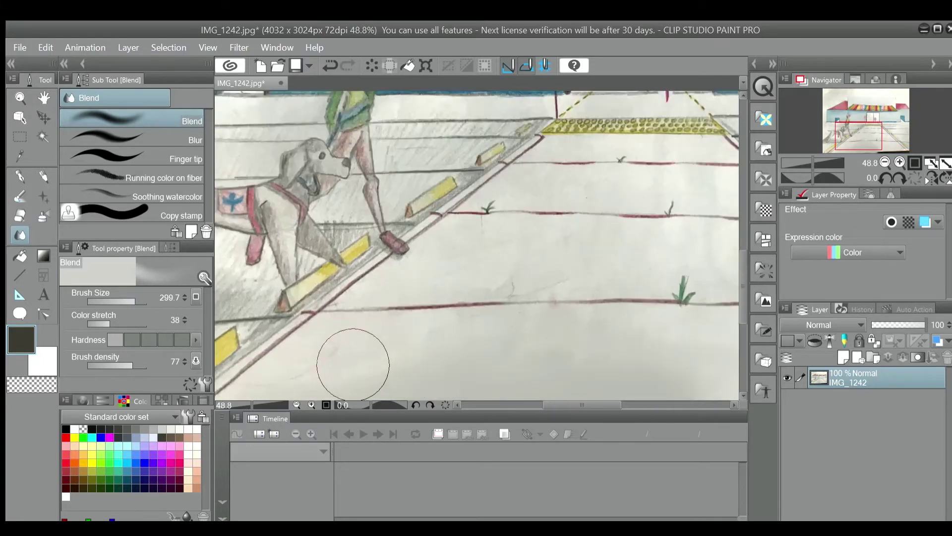
pyautogui.moveTo(739, 273); pyautogui.dragTo(739, 294)
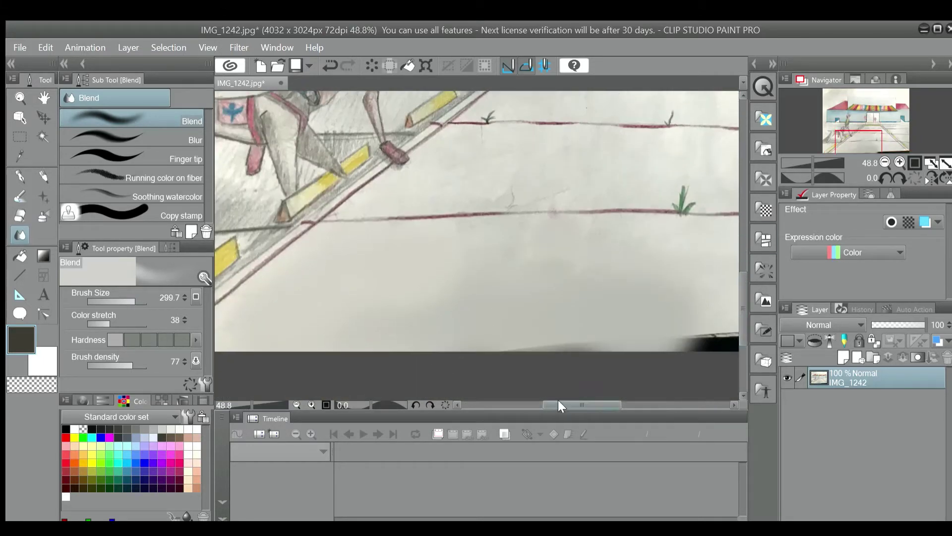
# - Blend the black strip along the drawing's lower right edge into the pavement with the 299.7 brush
pyautogui.moveTo(558, 402)
pyautogui.mouseDown()
pyautogui.moveTo(543, 402)
pyautogui.moveTo(618, 405)
pyautogui.mouseUp()
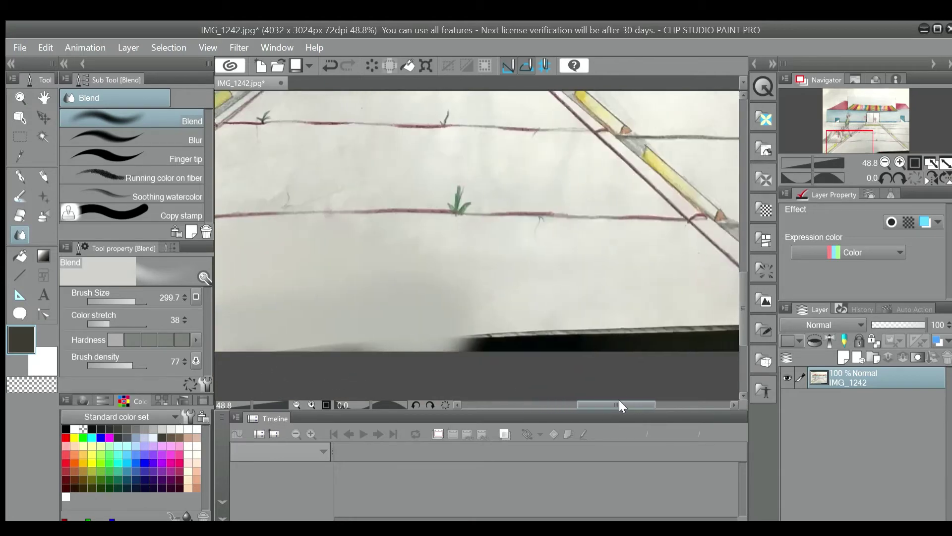
pyautogui.scroll(-2, 611, 333)
pyautogui.moveTo(657, 321)
pyautogui.mouseDown()
pyautogui.moveTo(564, 326)
pyautogui.moveTo(534, 311)
pyautogui.moveTo(492, 335)
pyautogui.moveTo(427, 337)
pyautogui.mouseUp()
pyautogui.scroll(4, 571, 342)
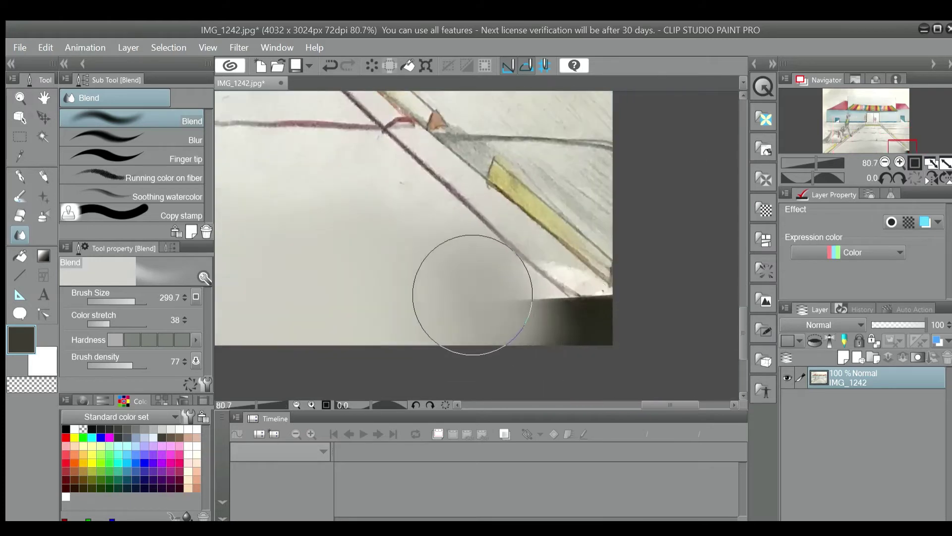
pyautogui.scroll(-2, 582, 395)
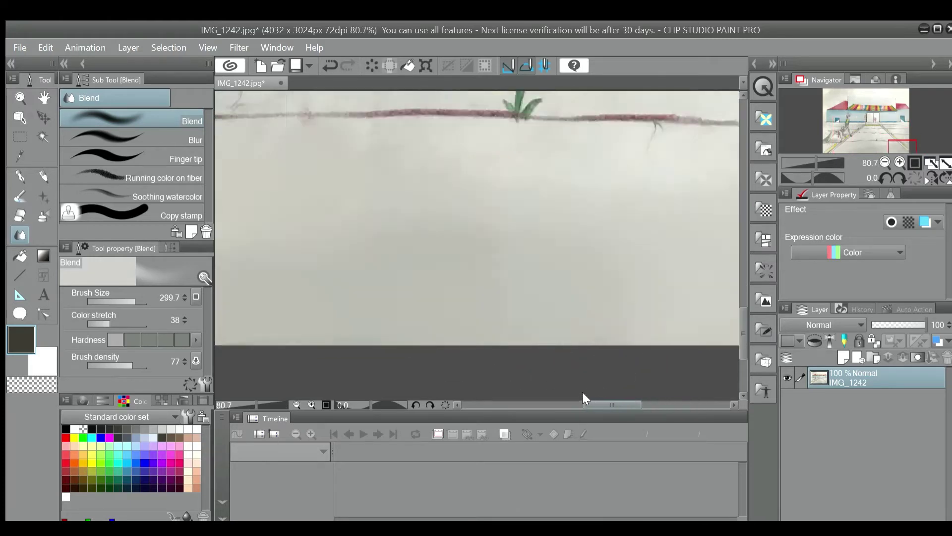
pyautogui.scroll(-3, 604, 308)
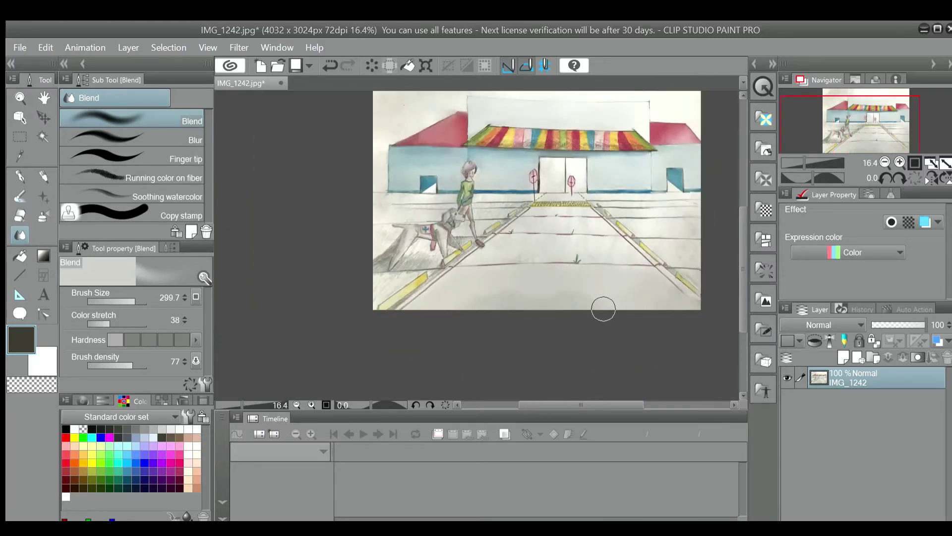
pyautogui.moveTo(741, 268); pyautogui.dragTo(740, 245)
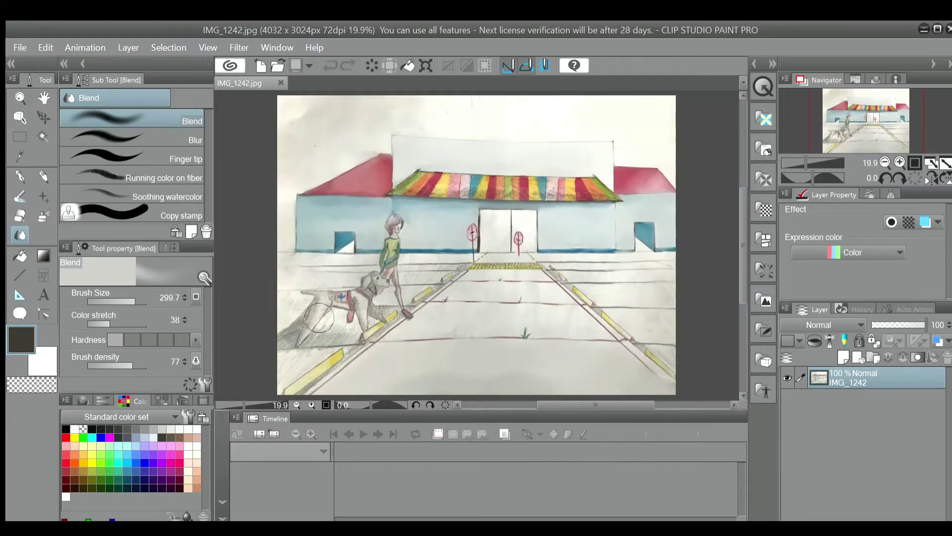
# - Blend the dog's near hind leg, tail and torso up to the vest patch with the 35.1 brush
pyautogui.scroll(4, 319, 318)
pyautogui.moveTo(298, 281); pyautogui.dragTo(277, 340)
pyautogui.moveTo(742, 257); pyautogui.dragTo(742, 270)
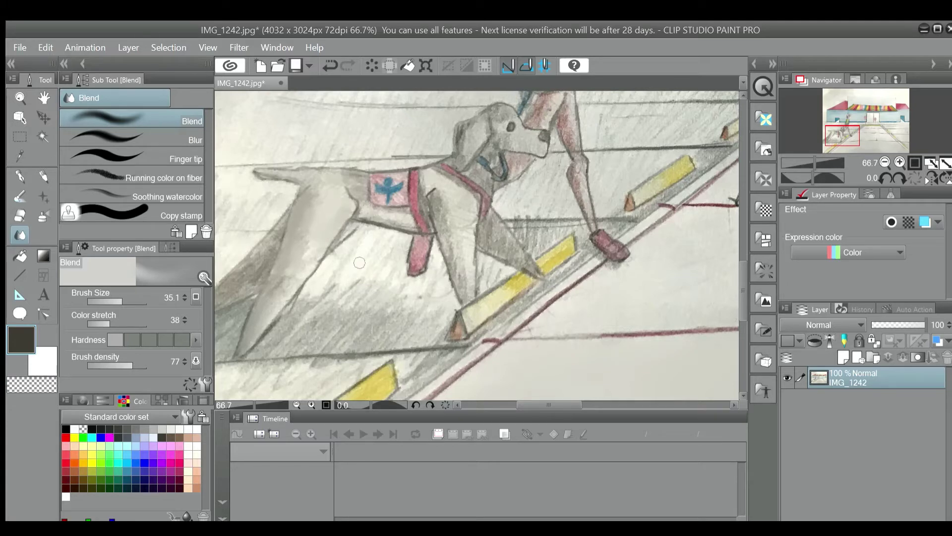
pyautogui.scroll(3, 325, 287)
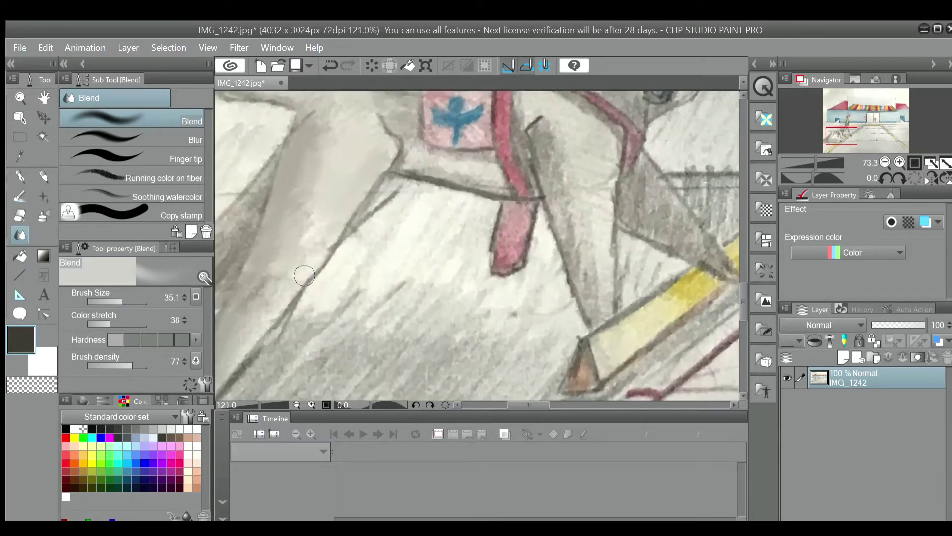
pyautogui.scroll(-2, 372, 189)
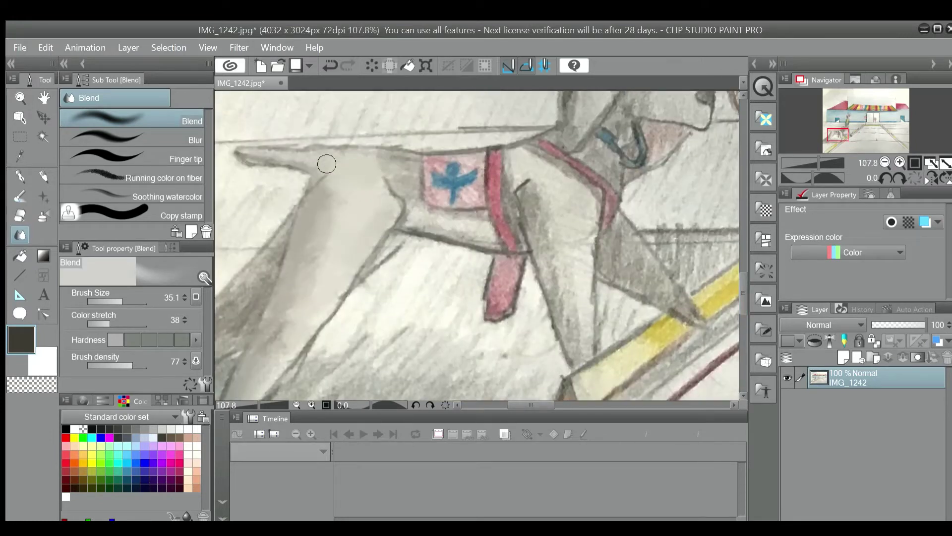
pyautogui.moveTo(327, 163); pyautogui.dragTo(249, 155)
pyautogui.moveTo(390, 166)
pyautogui.mouseDown()
pyautogui.moveTo(408, 192)
pyautogui.moveTo(409, 223)
pyautogui.moveTo(487, 229)
pyautogui.moveTo(408, 230)
pyautogui.moveTo(496, 250)
pyautogui.mouseUp()
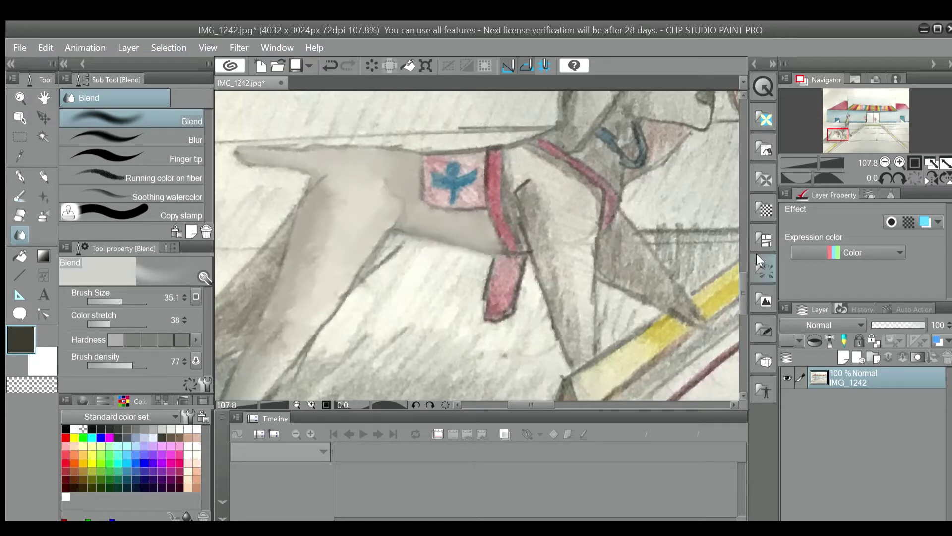
# - Blend the front edge of the dog's near hind leg and the whole far hind leg with the 35.1 brush
pyautogui.moveTo(743, 272); pyautogui.dragTo(739, 287)
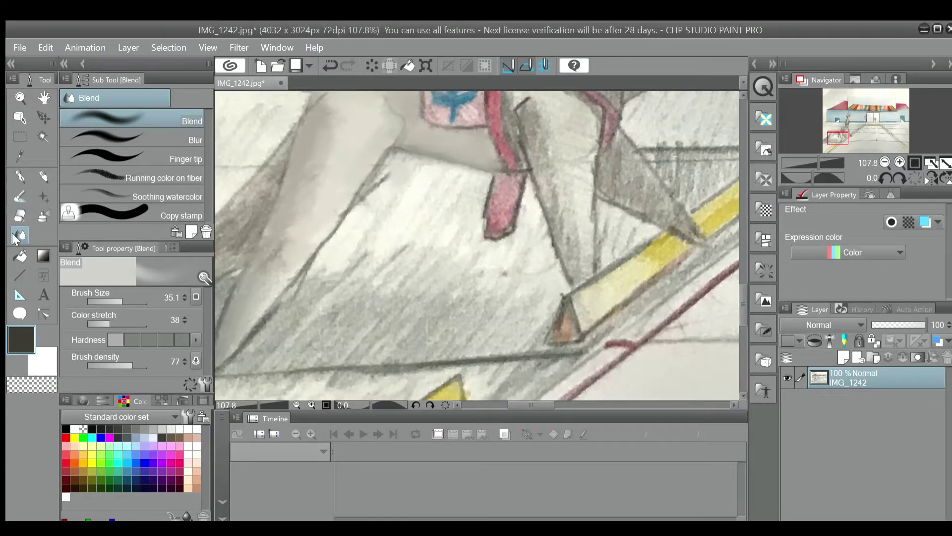
pyautogui.moveTo(372, 194); pyautogui.dragTo(357, 209)
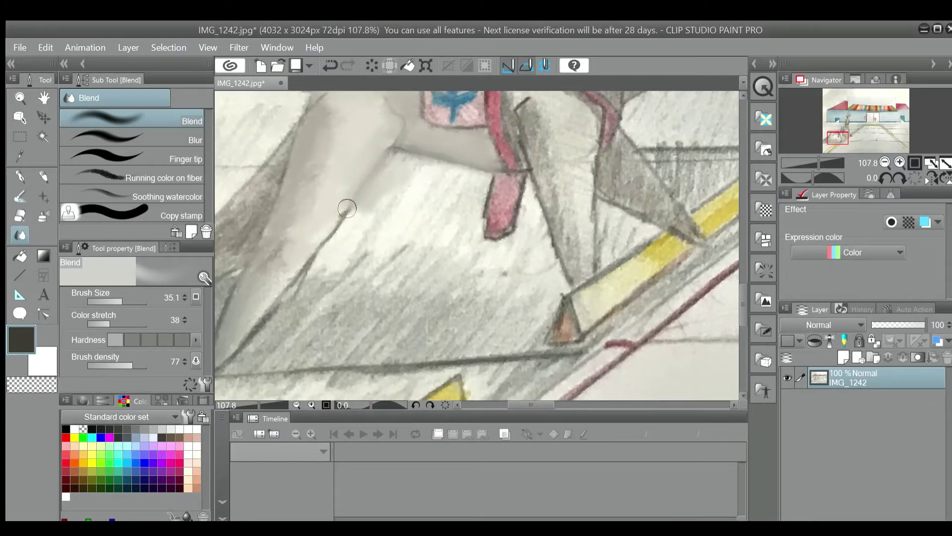
pyautogui.scroll(-3, 408, 233)
pyautogui.scroll(4, 406, 246)
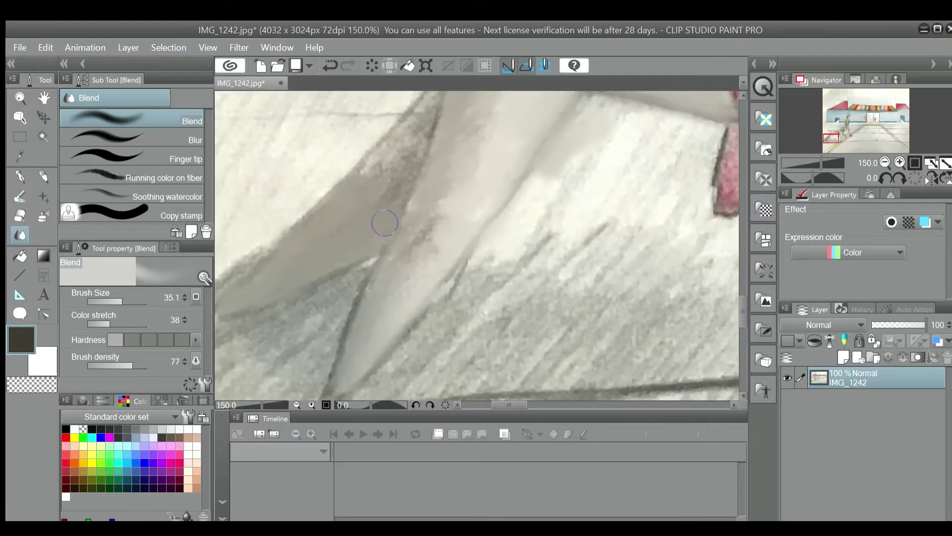
pyautogui.scroll(2, 731, 284)
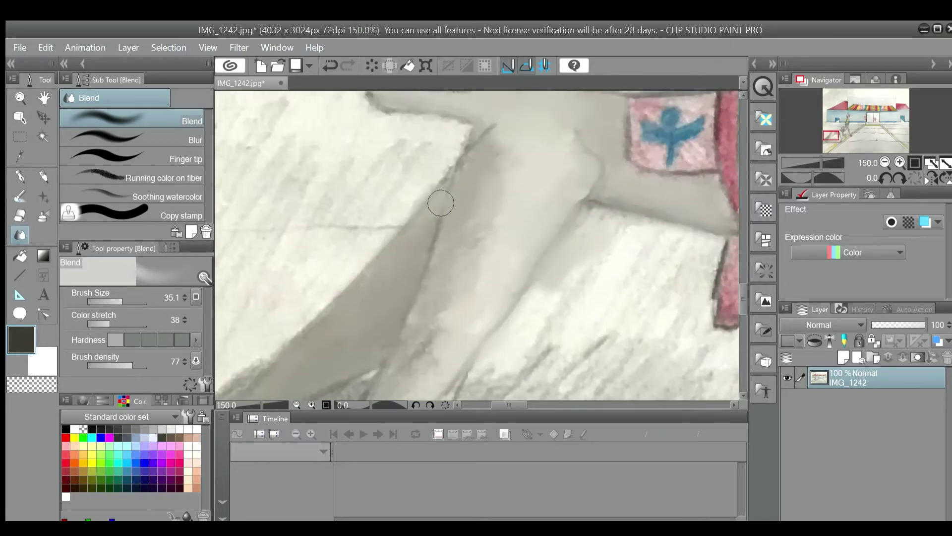
pyautogui.scroll(-4, 436, 198)
pyautogui.scroll(5, 403, 299)
# - Undo the 35.1 stroke between the dog's hind legs and blend that ground shadow with smaller brushes, from 5.3 up to 29.7
pyautogui.moveTo(403, 298)
pyautogui.mouseDown()
pyautogui.moveTo(379, 268)
pyautogui.moveTo(471, 233)
pyautogui.moveTo(431, 298)
pyautogui.mouseUp()
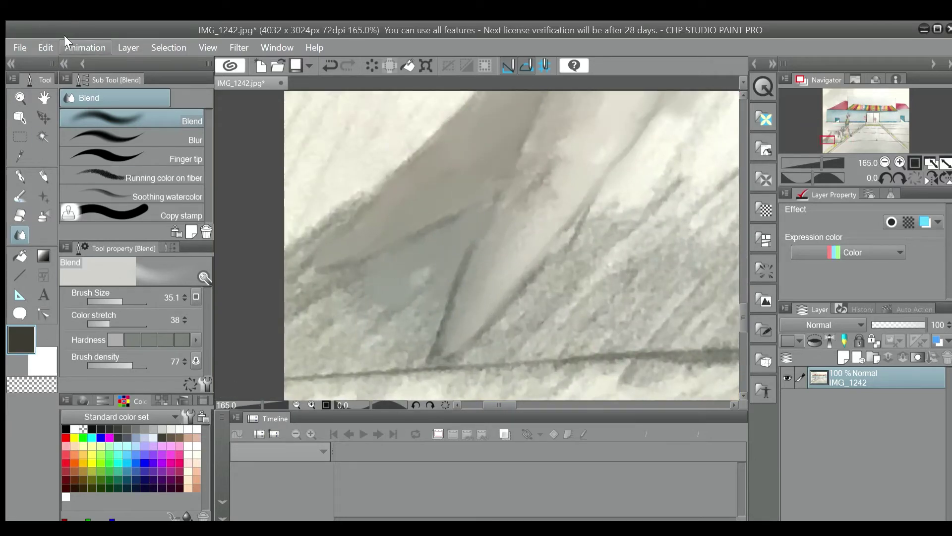
pyautogui.click(107, 297)
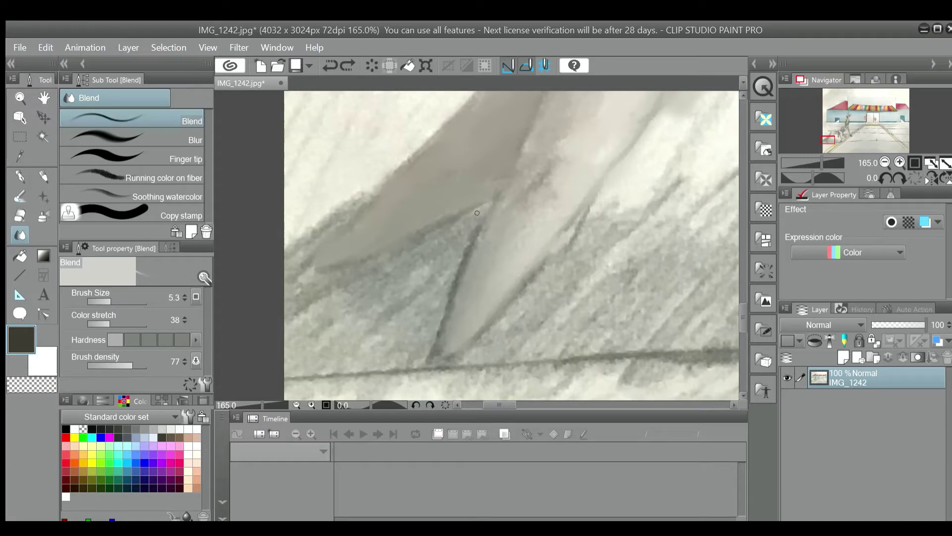
pyautogui.moveTo(465, 227); pyautogui.dragTo(472, 223)
pyautogui.click(115, 300)
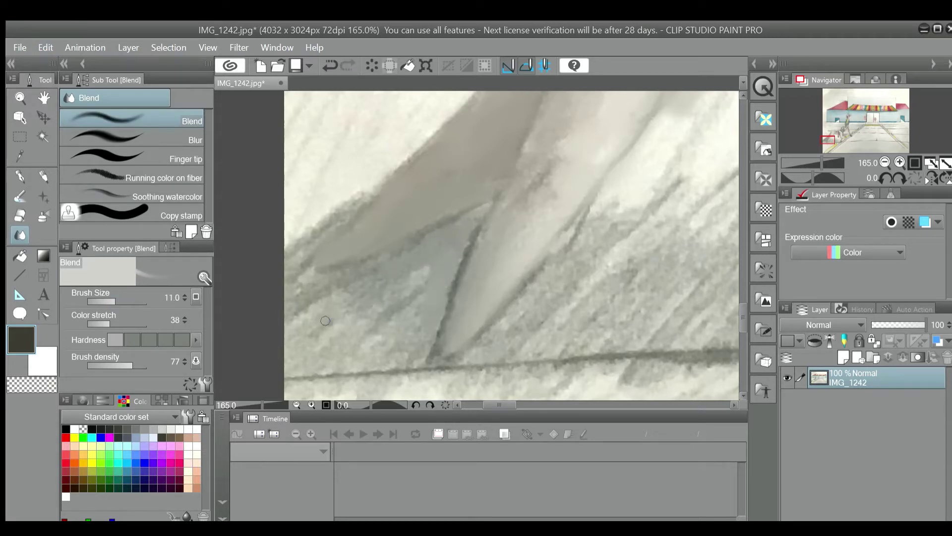
pyautogui.click(121, 301)
pyautogui.moveTo(327, 313)
pyautogui.mouseDown()
pyautogui.moveTo(357, 314)
pyautogui.moveTo(408, 276)
pyautogui.moveTo(406, 290)
pyautogui.moveTo(417, 298)
pyautogui.moveTo(401, 342)
pyautogui.moveTo(418, 332)
pyautogui.moveTo(403, 352)
pyautogui.moveTo(329, 356)
pyautogui.moveTo(365, 294)
pyautogui.mouseUp()
pyautogui.moveTo(287, 346)
pyautogui.mouseDown()
pyautogui.moveTo(331, 289)
pyautogui.moveTo(401, 267)
pyautogui.moveTo(362, 210)
pyautogui.moveTo(311, 235)
pyautogui.moveTo(301, 284)
pyautogui.moveTo(303, 234)
pyautogui.moveTo(355, 196)
pyautogui.moveTo(483, 186)
pyautogui.mouseUp()
pyautogui.moveTo(377, 201); pyautogui.dragTo(342, 230)
# - Blend the ground shadow beneath the dog's belly, from the hind leg toward the front leg, with the 29.7 brush
pyautogui.moveTo(489, 404); pyautogui.dragTo(498, 404)
pyautogui.moveTo(432, 252)
pyautogui.mouseDown()
pyautogui.moveTo(450, 223)
pyautogui.moveTo(395, 300)
pyautogui.moveTo(516, 206)
pyautogui.moveTo(544, 260)
pyautogui.moveTo(586, 257)
pyautogui.mouseUp()
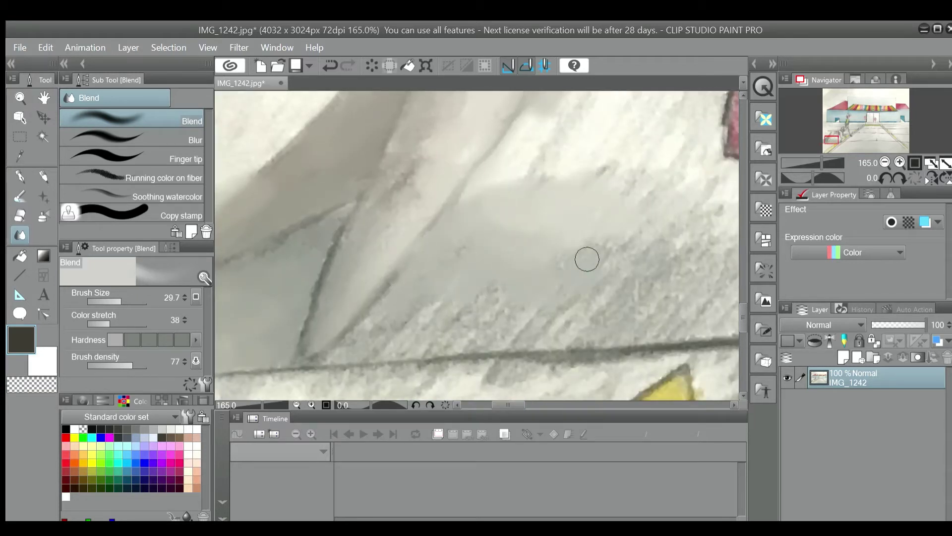
pyautogui.moveTo(358, 348)
pyautogui.mouseDown()
pyautogui.moveTo(438, 332)
pyautogui.moveTo(593, 342)
pyautogui.mouseUp()
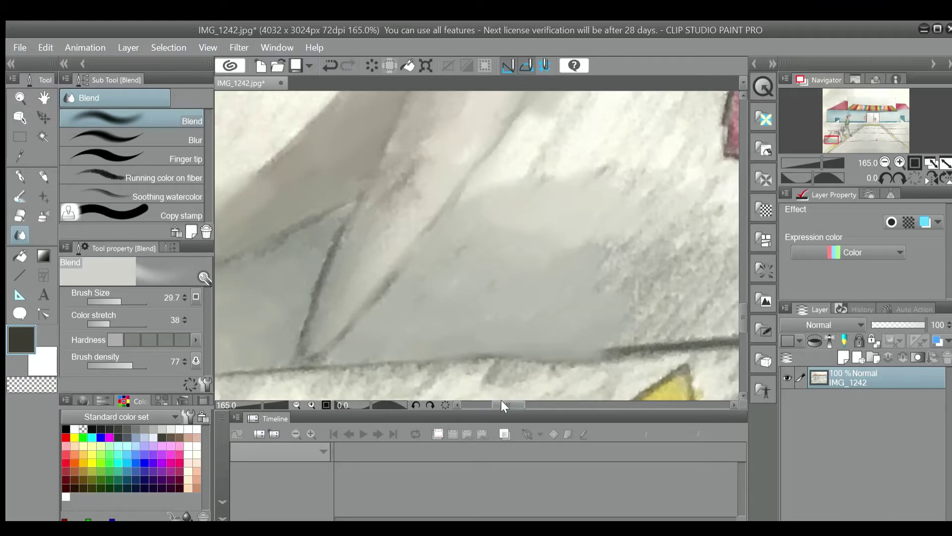
pyautogui.moveTo(502, 404); pyautogui.dragTo(517, 404)
pyautogui.moveTo(567, 264)
pyautogui.mouseDown()
pyautogui.moveTo(489, 329)
pyautogui.moveTo(388, 324)
pyautogui.moveTo(425, 286)
pyautogui.moveTo(388, 173)
pyautogui.moveTo(450, 245)
pyautogui.moveTo(459, 228)
pyautogui.moveTo(549, 246)
pyautogui.mouseUp()
pyautogui.scroll(-5, 549, 246)
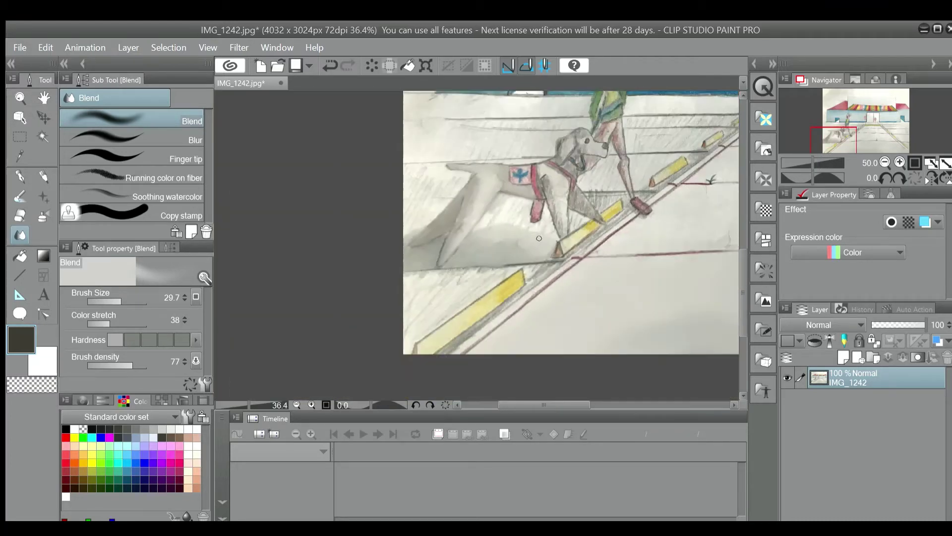
# - Blend the pink strap hanging below the dog's belly, including its dark outline, with the 29.7 brush
pyautogui.scroll(4, 567, 214)
pyautogui.scroll(4, 524, 232)
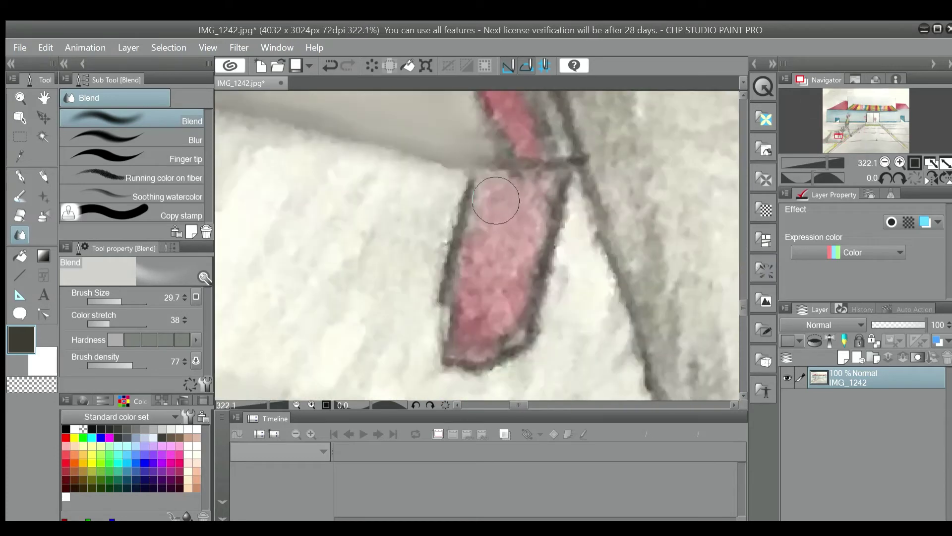
pyautogui.moveTo(478, 213)
pyautogui.mouseDown()
pyautogui.moveTo(449, 299)
pyautogui.moveTo(501, 350)
pyautogui.moveTo(533, 266)
pyautogui.moveTo(547, 187)
pyautogui.moveTo(500, 200)
pyautogui.moveTo(483, 310)
pyautogui.mouseUp()
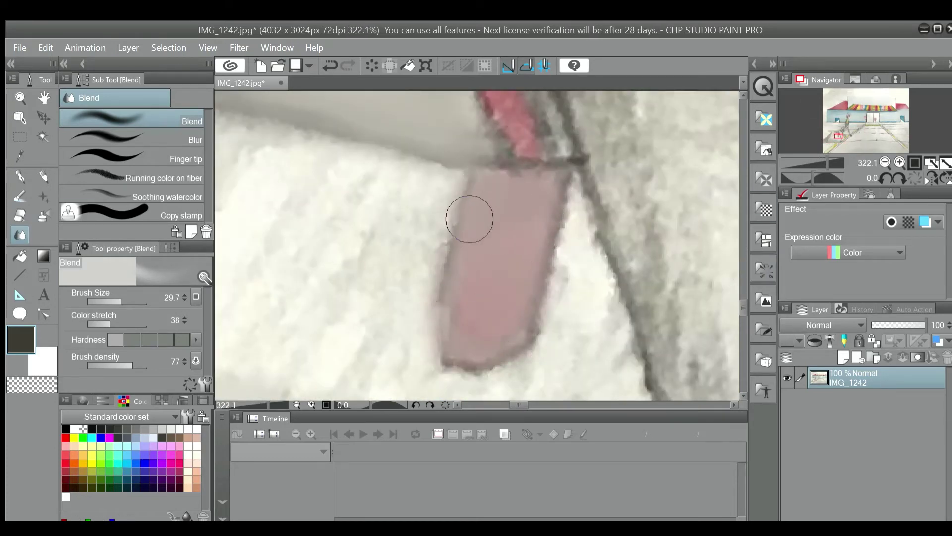
pyautogui.moveTo(468, 219); pyautogui.dragTo(449, 342)
# - Blend the vest's red vertical strap and the pink area around the blue emblem with the 18.1 brush
pyautogui.moveTo(742, 304); pyautogui.dragTo(741, 288)
pyautogui.scroll(-1, 529, 286)
pyautogui.click(108, 302)
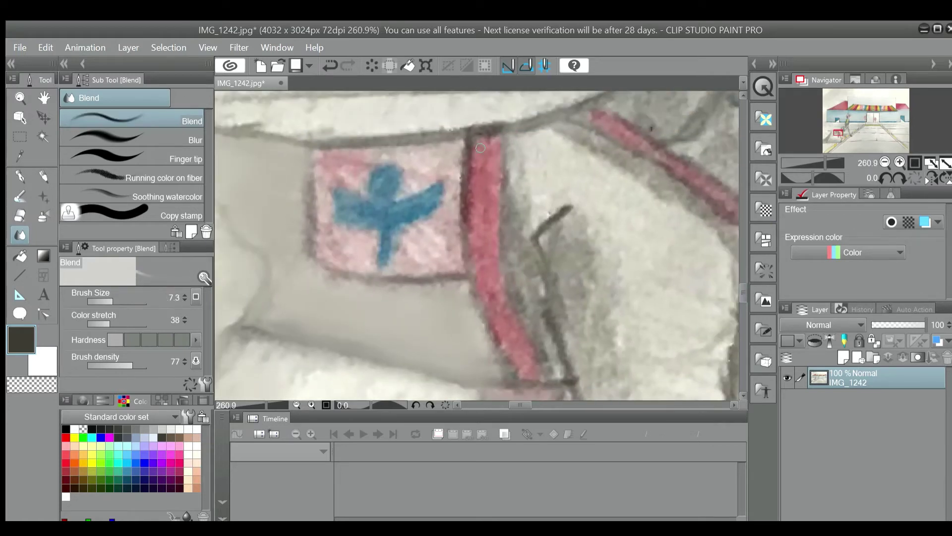
pyautogui.click(117, 300)
pyautogui.moveTo(478, 142)
pyautogui.mouseDown()
pyautogui.moveTo(476, 246)
pyautogui.moveTo(479, 133)
pyautogui.moveTo(477, 216)
pyautogui.moveTo(477, 197)
pyautogui.moveTo(480, 227)
pyautogui.moveTo(486, 192)
pyautogui.moveTo(528, 322)
pyautogui.moveTo(529, 373)
pyautogui.moveTo(485, 279)
pyautogui.moveTo(490, 264)
pyautogui.moveTo(413, 250)
pyautogui.moveTo(429, 258)
pyautogui.moveTo(455, 237)
pyautogui.moveTo(423, 246)
pyautogui.mouseUp()
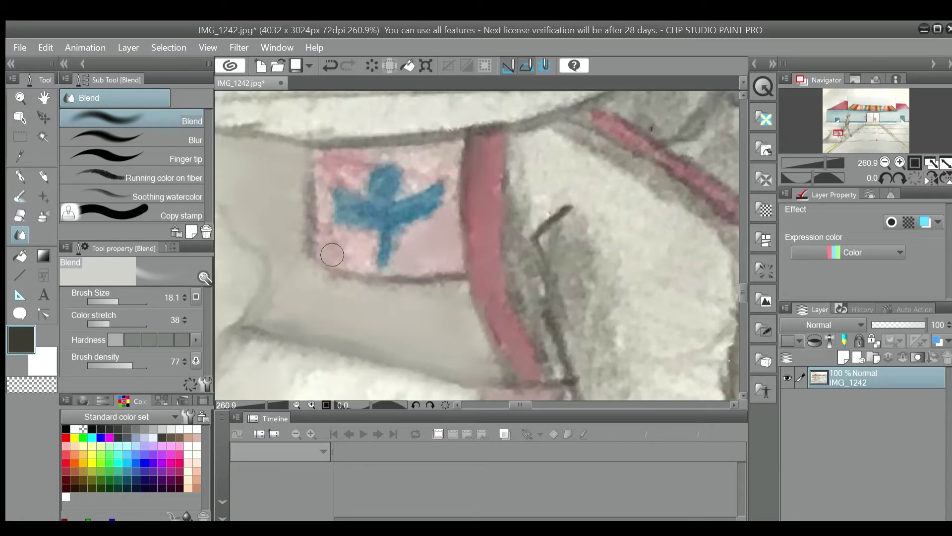
pyautogui.moveTo(332, 255)
pyautogui.mouseDown()
pyautogui.moveTo(367, 245)
pyautogui.moveTo(330, 229)
pyautogui.moveTo(331, 159)
pyautogui.moveTo(343, 174)
pyautogui.moveTo(446, 179)
pyautogui.mouseUp()
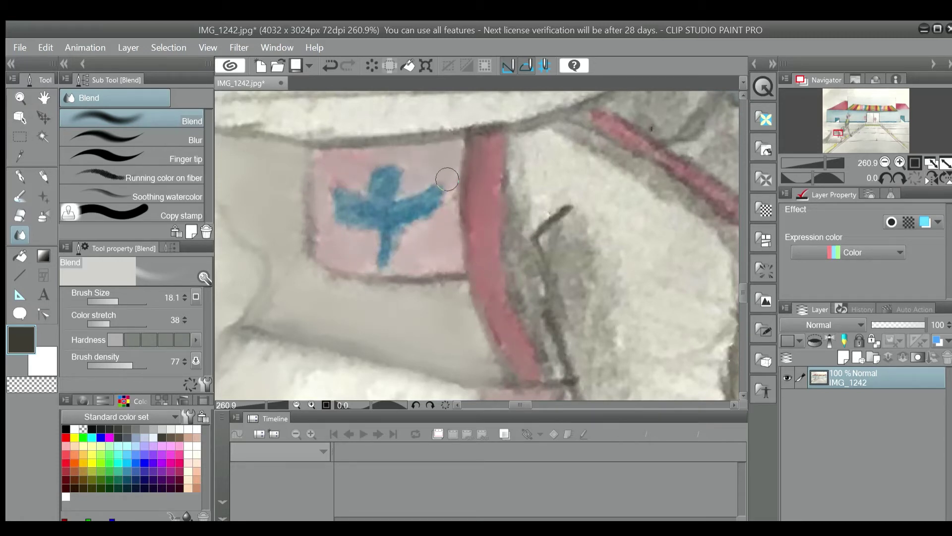
# - Blend the blue emblem on the vest patch with color stretch 100, reducing the brush size to 7.9
pyautogui.moveTo(384, 182); pyautogui.dragTo(386, 182)
pyautogui.moveTo(317, 240)
pyautogui.mouseDown()
pyautogui.moveTo(342, 200)
pyautogui.moveTo(354, 212)
pyautogui.moveTo(413, 208)
pyautogui.moveTo(387, 217)
pyautogui.moveTo(379, 253)
pyautogui.mouseUp()
pyautogui.click(111, 302)
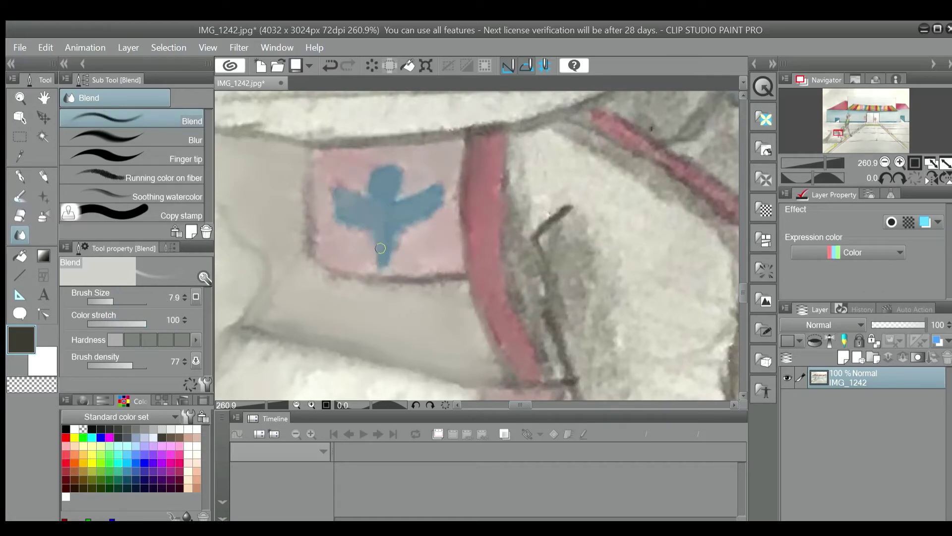
# - Blend the dog's blue collar and the leash above its head with the 7.9 brush at color stretch 100
pyautogui.scroll(-4, 395, 222)
pyautogui.scroll(4, 535, 224)
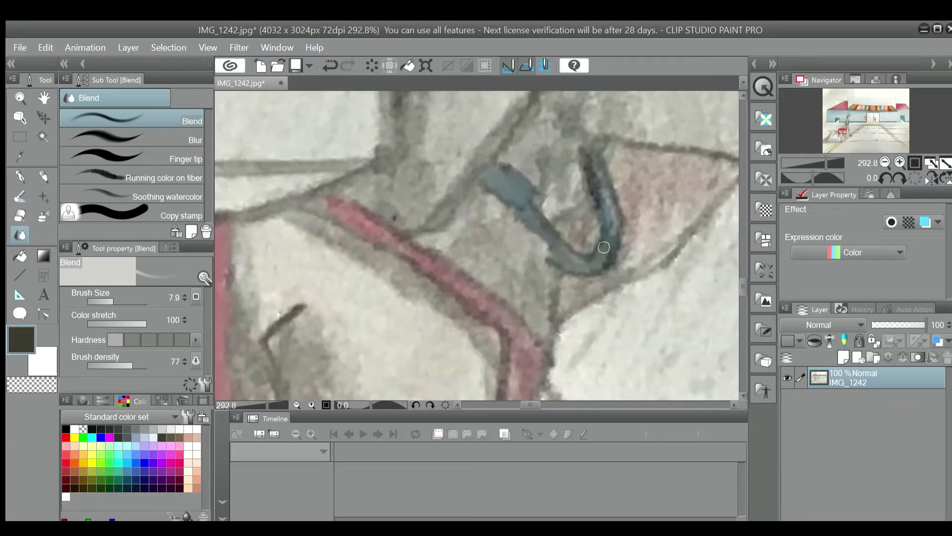
pyautogui.scroll(-5, 609, 243)
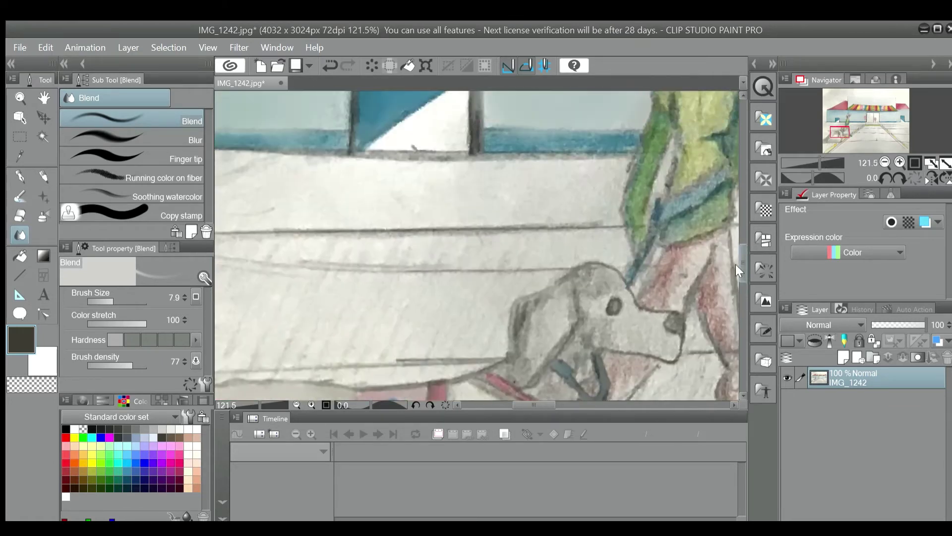
pyautogui.scroll(4, 645, 168)
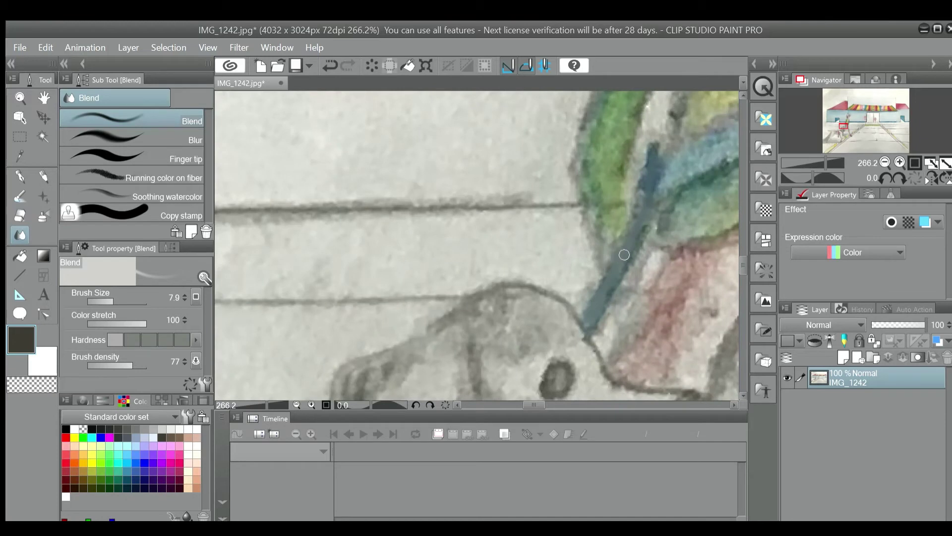
# - Blend the walking figure's blue waistband and yellow-green shirt with brush size 19.7 and color stretch 64
pyautogui.moveTo(535, 403); pyautogui.dragTo(544, 401)
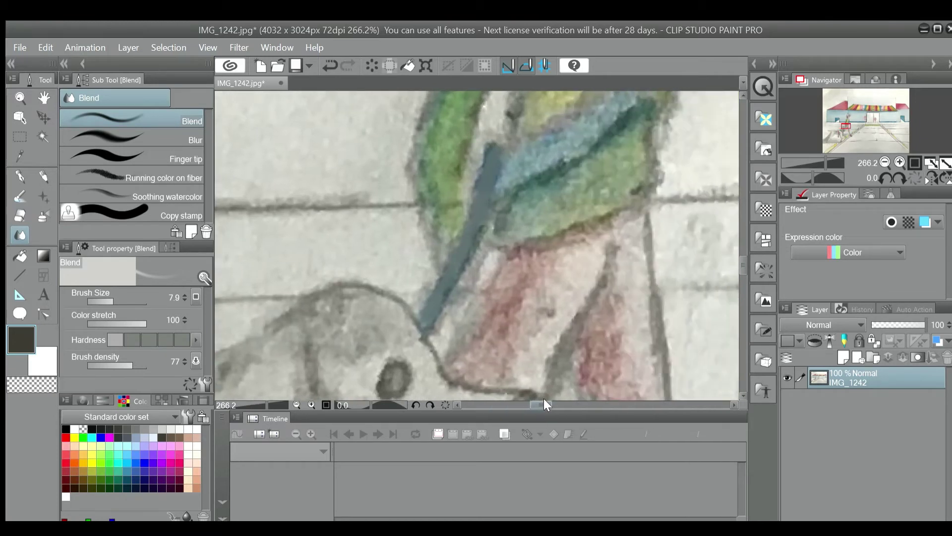
pyautogui.moveTo(742, 265); pyautogui.dragTo(742, 256)
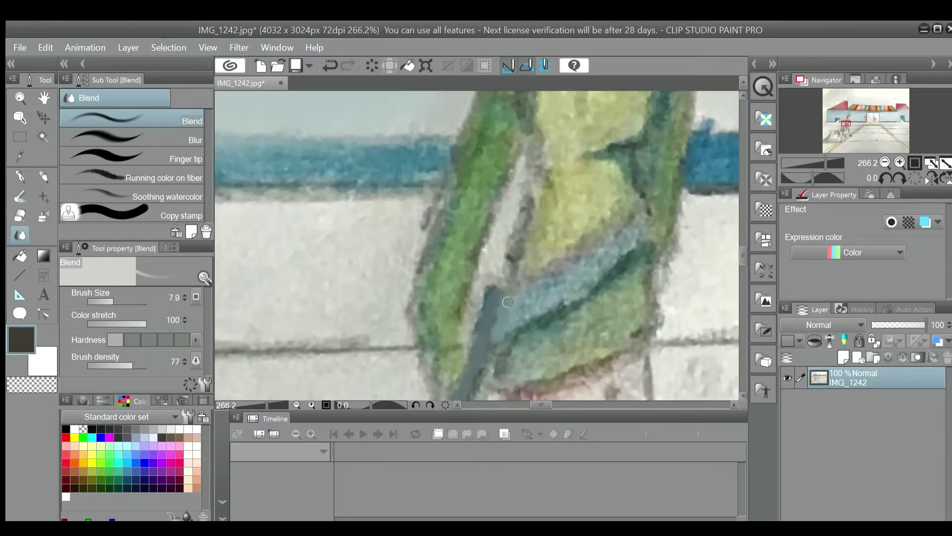
pyautogui.moveTo(114, 298); pyautogui.dragTo(118, 298)
pyautogui.moveTo(125, 318); pyautogui.dragTo(121, 318)
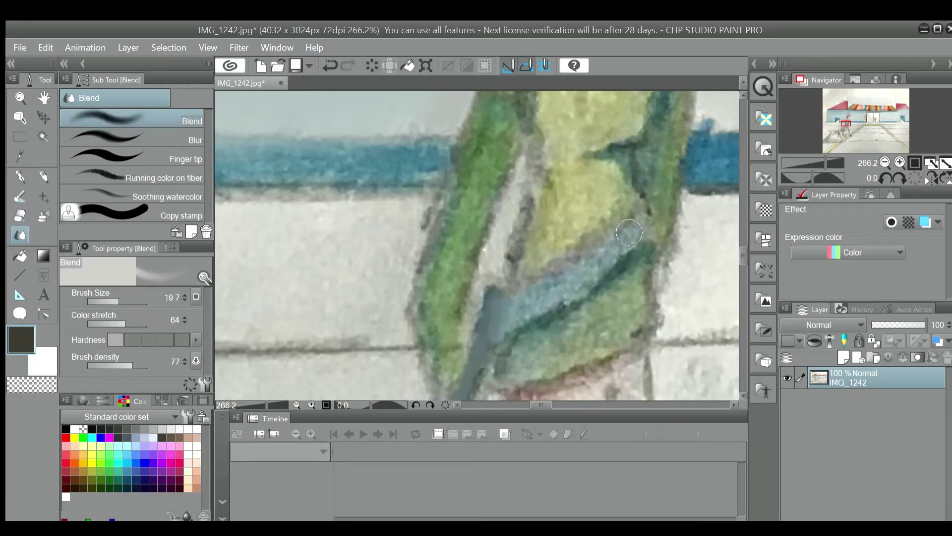
pyautogui.moveTo(630, 232)
pyautogui.mouseDown()
pyautogui.moveTo(515, 312)
pyautogui.moveTo(561, 300)
pyautogui.mouseUp()
pyautogui.moveTo(630, 229)
pyautogui.mouseDown()
pyautogui.moveTo(570, 291)
pyautogui.moveTo(583, 266)
pyautogui.moveTo(602, 106)
pyautogui.mouseUp()
pyautogui.scroll(-5, 653, 212)
# - Blend the long yellow curb bar in the drawing's lower left corner with the 73.7 brush
pyautogui.scroll(4, 534, 354)
pyautogui.moveTo(742, 320); pyautogui.dragTo(741, 331)
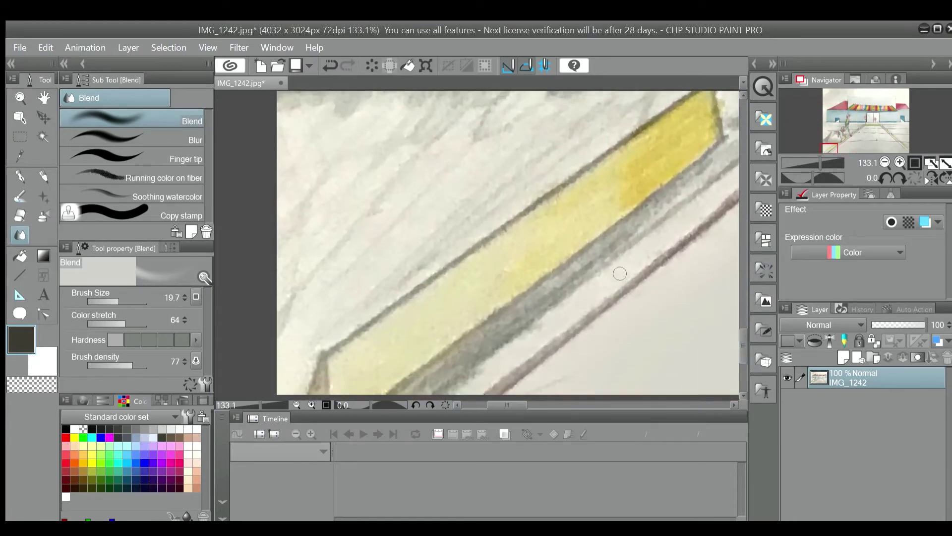
pyautogui.scroll(-2, 618, 274)
pyautogui.click(126, 301)
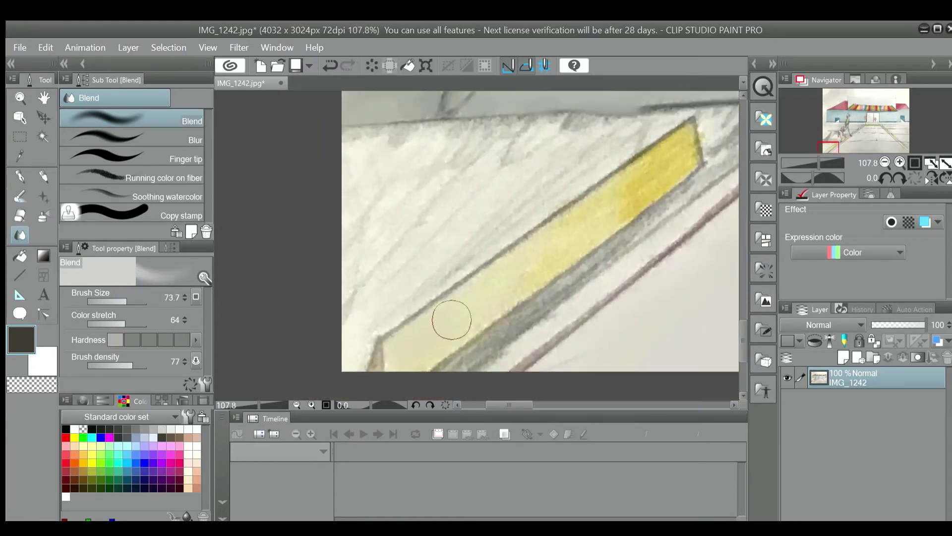
pyautogui.scroll(-5, 659, 251)
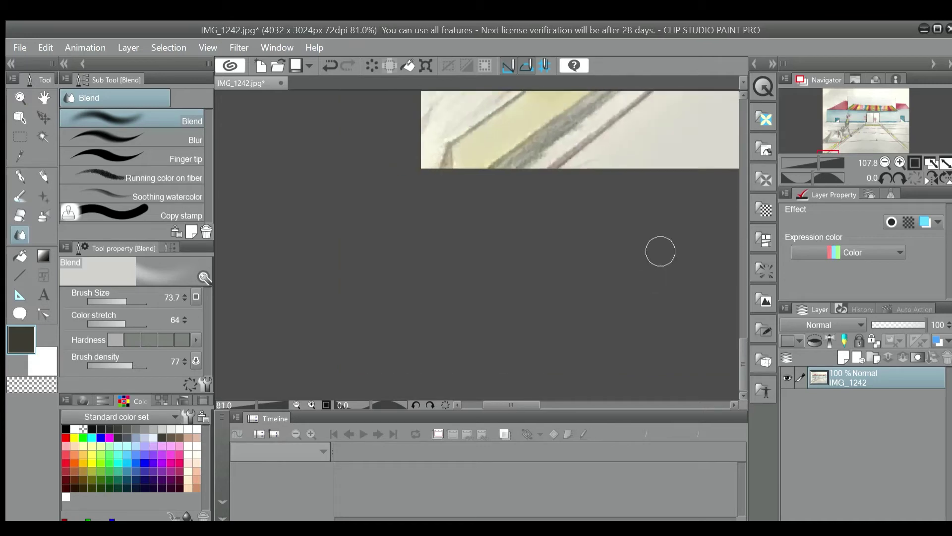
# - Blend the yellow curb bar on both sides of the dog's front paw, reducing the brush from 73.7 to 44.9
pyautogui.moveTo(742, 339); pyautogui.dragTo(743, 287)
pyautogui.scroll(6, 445, 230)
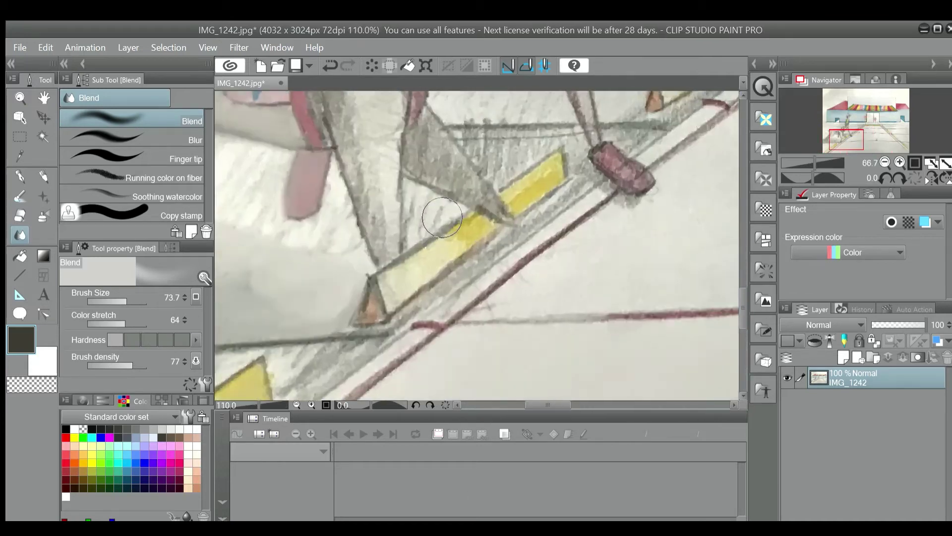
pyautogui.moveTo(367, 255)
pyautogui.mouseDown()
pyautogui.moveTo(479, 239)
pyautogui.moveTo(382, 284)
pyautogui.moveTo(428, 271)
pyautogui.moveTo(406, 301)
pyautogui.moveTo(456, 250)
pyautogui.mouseUp()
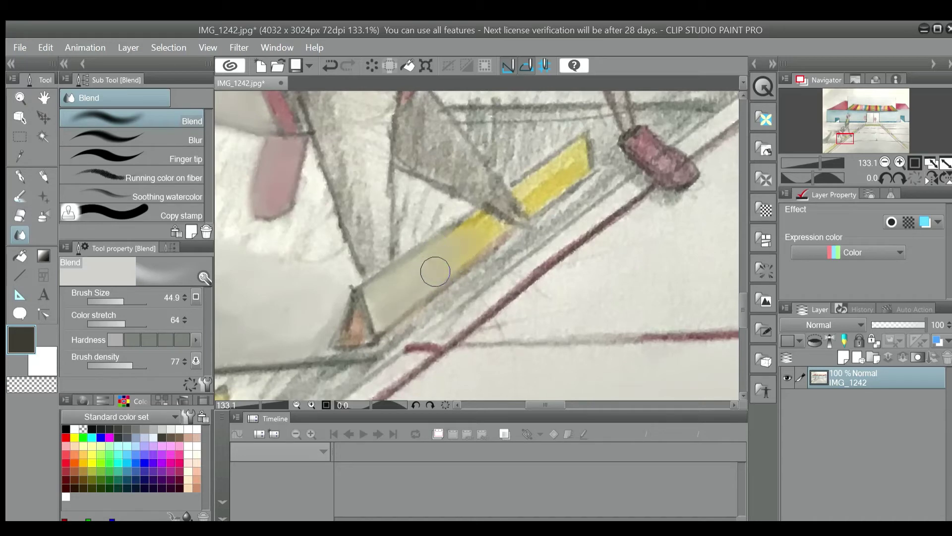
pyautogui.moveTo(535, 185); pyautogui.dragTo(536, 204)
# - Blend the yellow curb bar just beyond the walking figure's shoe with the 44.9 brush
pyautogui.scroll(-4, 586, 243)
pyautogui.scroll(5, 683, 139)
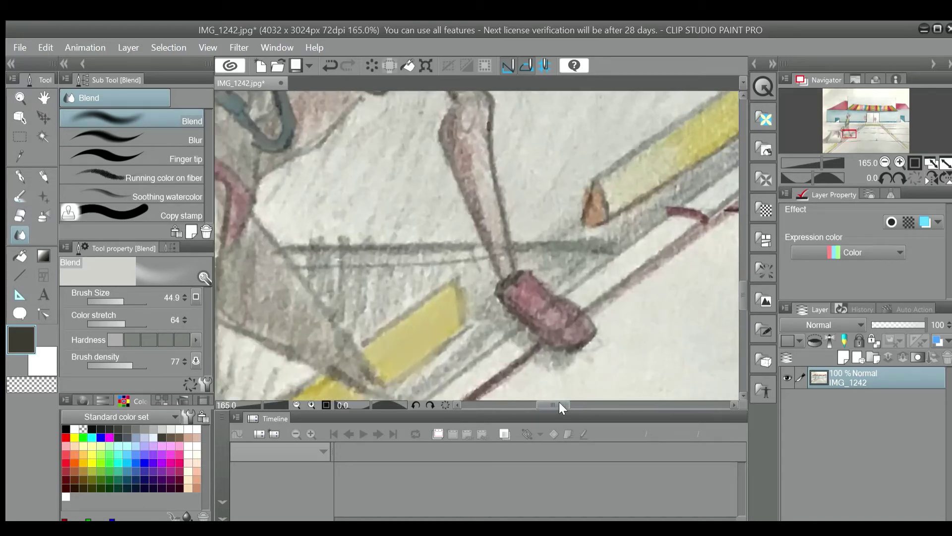
pyautogui.moveTo(560, 403); pyautogui.dragTo(564, 403)
pyautogui.moveTo(742, 293); pyautogui.dragTo(742, 287)
pyautogui.moveTo(537, 244); pyautogui.dragTo(532, 254)
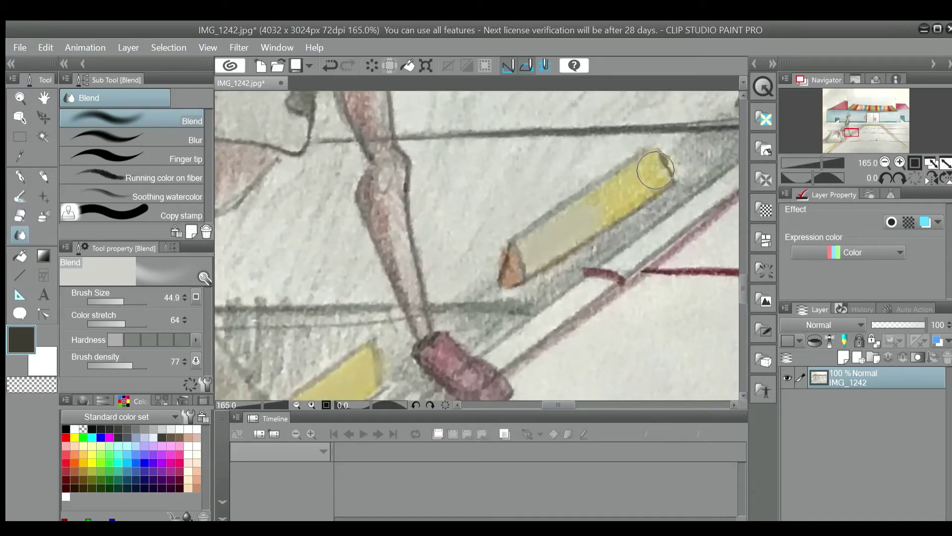
# - Blend the two small yellow bars farther up the drawing's left curb with brush size 15.4
pyautogui.scroll(-4, 724, 268)
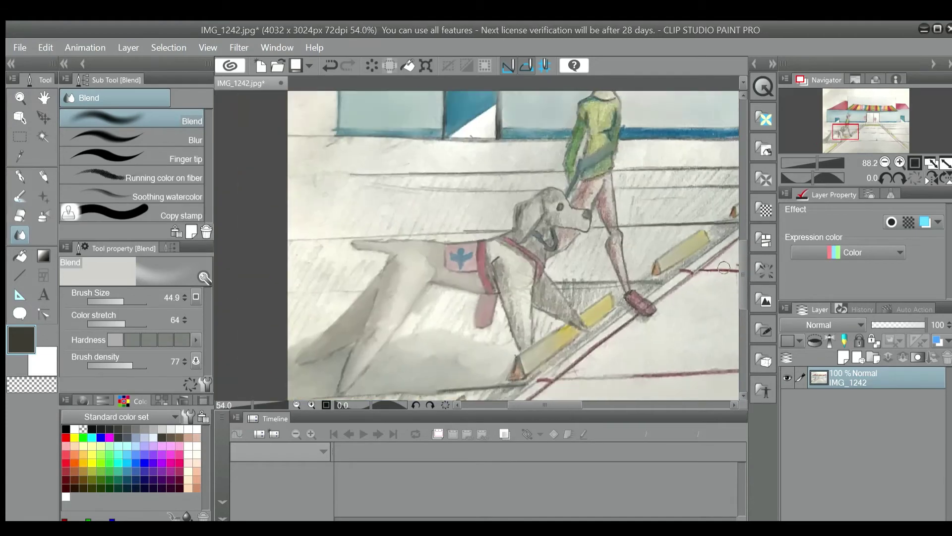
pyautogui.scroll(6, 538, 196)
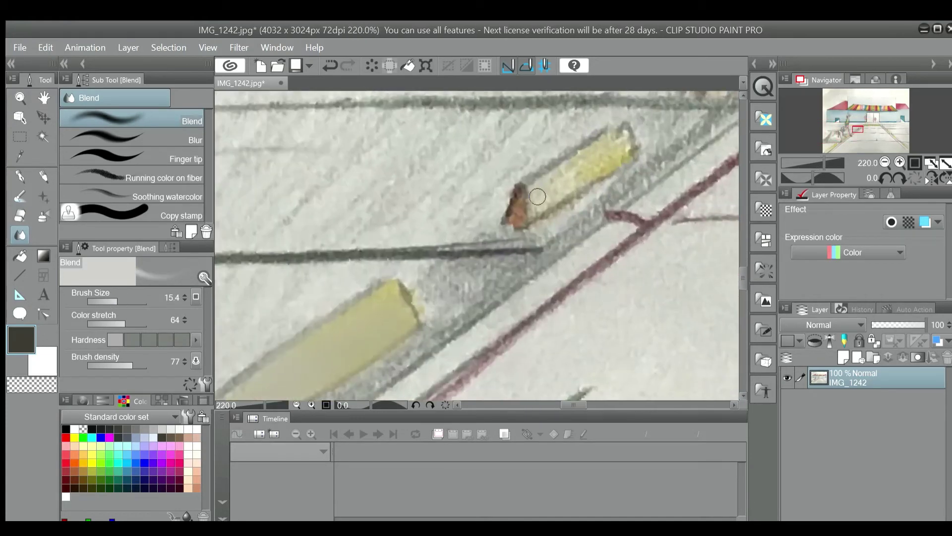
pyautogui.moveTo(620, 154)
pyautogui.mouseDown()
pyautogui.moveTo(563, 189)
pyautogui.moveTo(611, 141)
pyautogui.mouseUp()
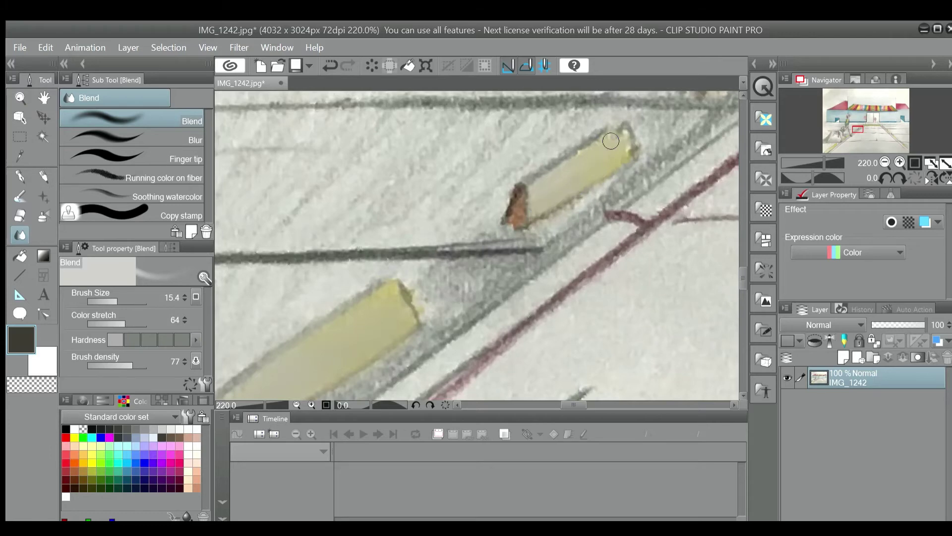
pyautogui.scroll(2, 674, 158)
pyautogui.moveTo(742, 263); pyautogui.dragTo(740, 256)
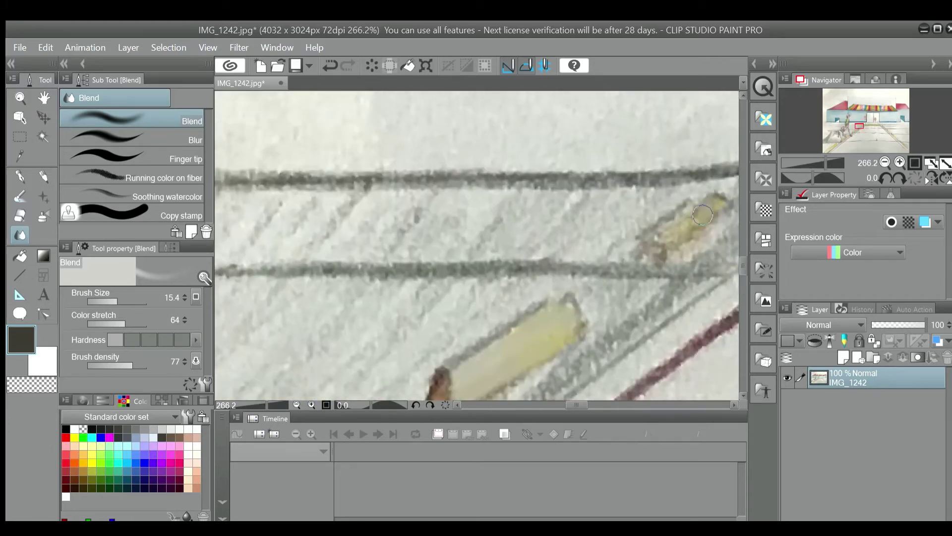
pyautogui.moveTo(667, 236); pyautogui.dragTo(722, 200)
# - Blend the two farthest yellow bars on the drawing's right curb with the 15.4 brush
pyautogui.scroll(-5, 714, 248)
pyautogui.moveTo(561, 404); pyautogui.dragTo(633, 405)
pyautogui.scroll(6, 585, 322)
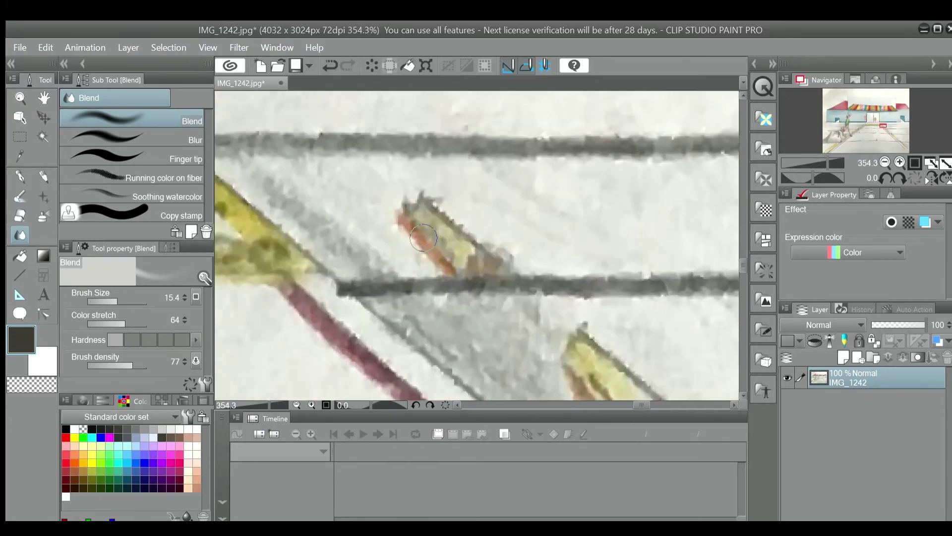
pyautogui.moveTo(422, 214); pyautogui.dragTo(469, 255)
pyautogui.scroll(-3, 660, 265)
pyautogui.scroll(-3, 719, 238)
pyautogui.moveTo(605, 222); pyautogui.dragTo(624, 243)
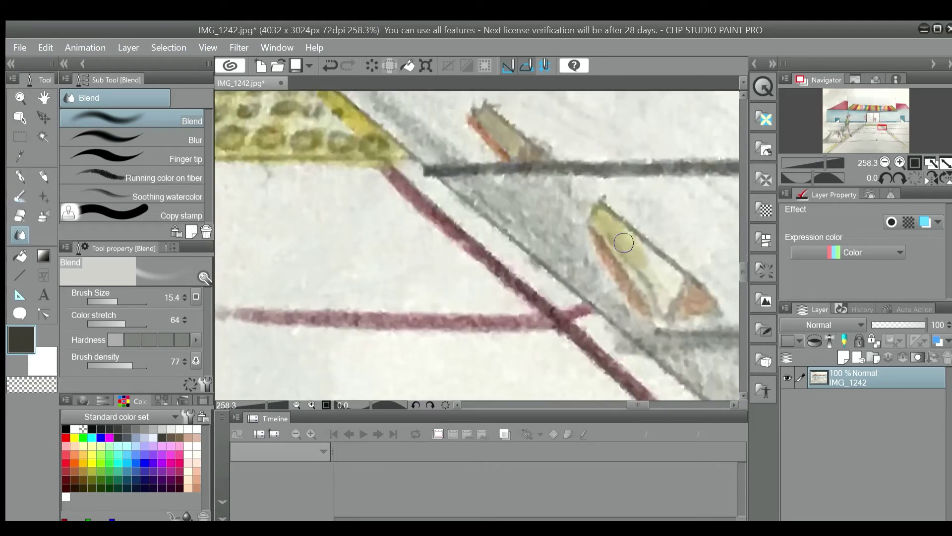
pyautogui.moveTo(601, 206)
pyautogui.mouseDown()
pyautogui.moveTo(624, 264)
pyautogui.moveTo(629, 251)
pyautogui.moveTo(661, 282)
pyautogui.mouseUp()
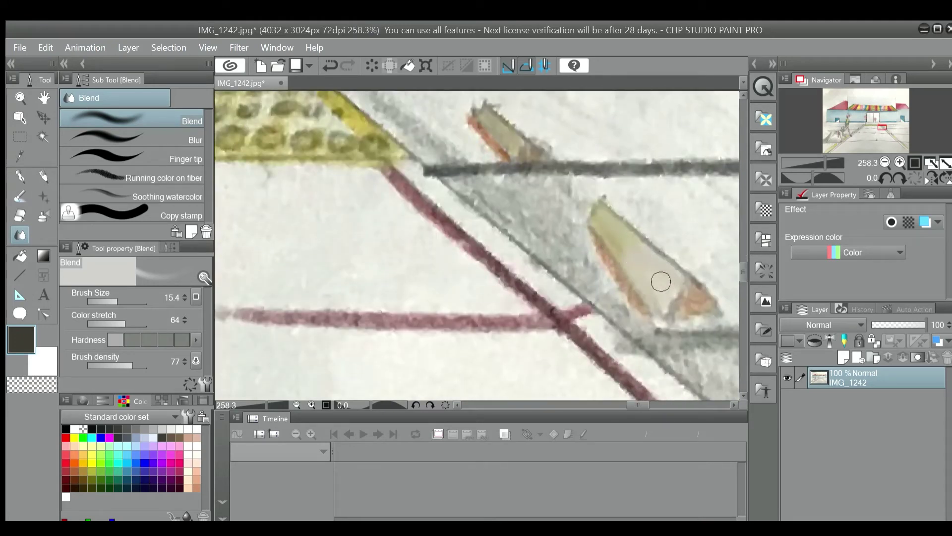
# - Increase the brush size to 32.3 and blend the third-farthest yellow bar on the right curb
pyautogui.moveTo(743, 271); pyautogui.dragTo(743, 282)
pyautogui.scroll(-2, 570, 269)
pyautogui.moveTo(634, 404); pyautogui.dragTo(647, 404)
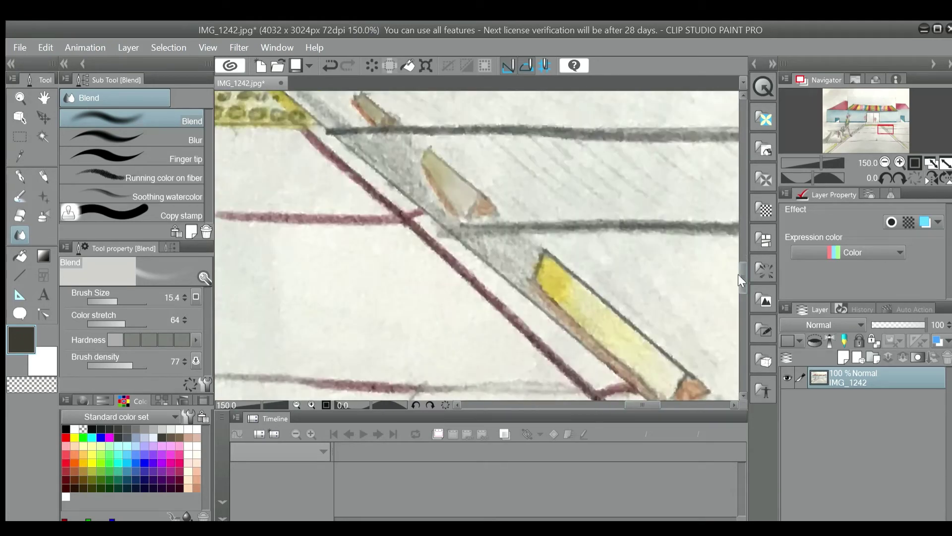
pyautogui.moveTo(741, 276); pyautogui.dragTo(741, 286)
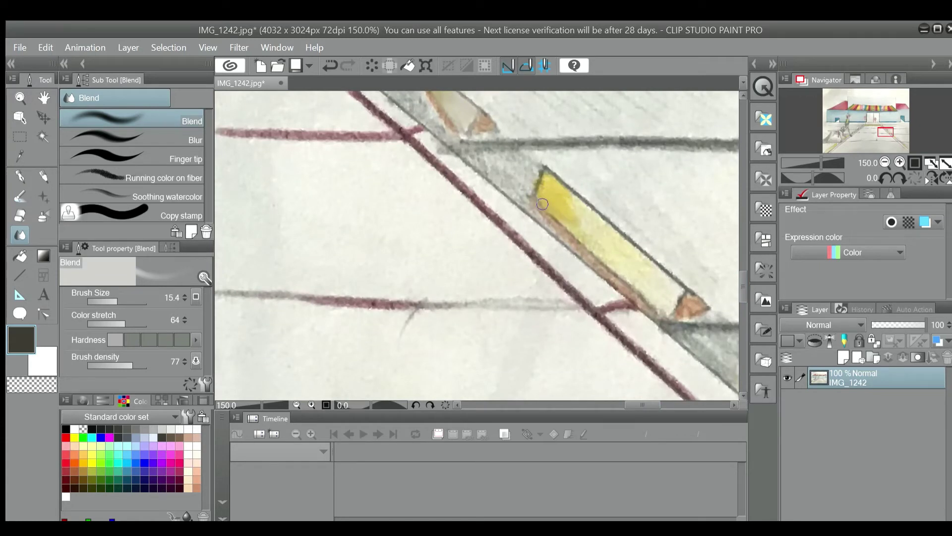
pyautogui.click(119, 300)
pyautogui.moveTo(559, 199)
pyautogui.mouseDown()
pyautogui.moveTo(571, 223)
pyautogui.moveTo(601, 228)
pyautogui.moveTo(568, 222)
pyautogui.moveTo(593, 221)
pyautogui.moveTo(617, 255)
pyautogui.mouseUp()
pyautogui.scroll(-3, 677, 298)
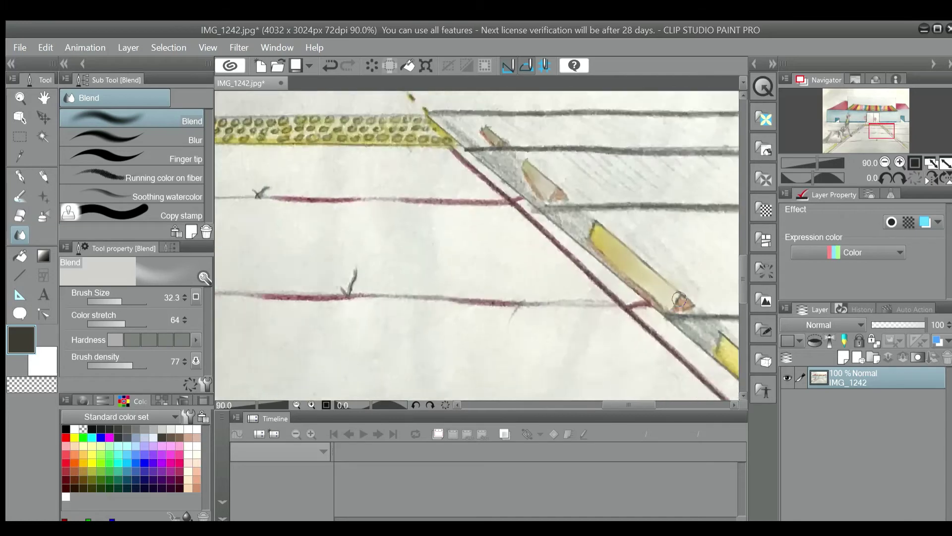
# - Blend the two nearest yellow bars on the right curb, down to the drawing's lower right corner, with the 32.3 brush
pyautogui.moveTo(744, 263); pyautogui.dragTo(744, 286)
pyautogui.moveTo(620, 408); pyautogui.dragTo(646, 408)
pyautogui.scroll(-2, 709, 332)
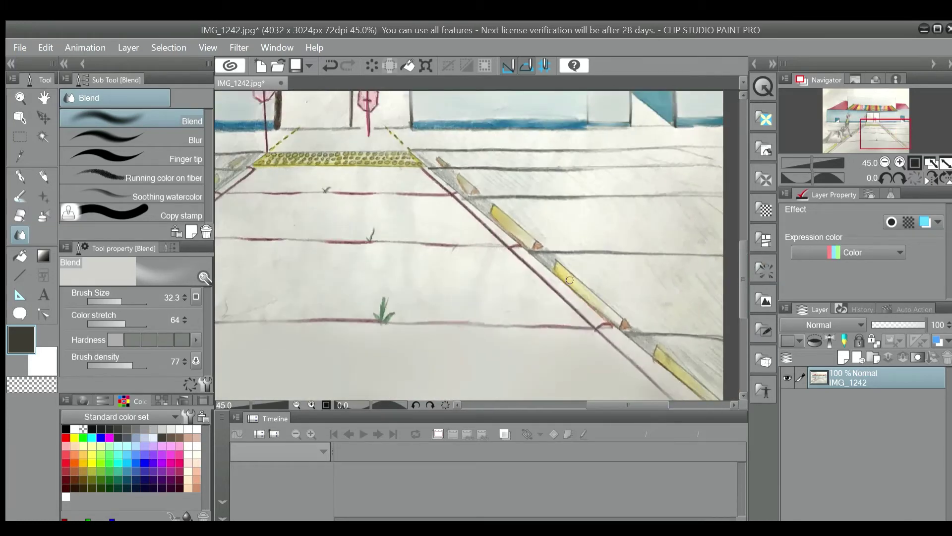
pyautogui.scroll(5, 573, 281)
pyautogui.moveTo(557, 276)
pyautogui.mouseDown()
pyautogui.moveTo(536, 244)
pyautogui.moveTo(578, 308)
pyautogui.moveTo(642, 346)
pyautogui.moveTo(659, 372)
pyautogui.moveTo(667, 367)
pyautogui.mouseUp()
pyautogui.moveTo(743, 308); pyautogui.dragTo(743, 322)
pyautogui.moveTo(662, 404); pyautogui.dragTo(680, 405)
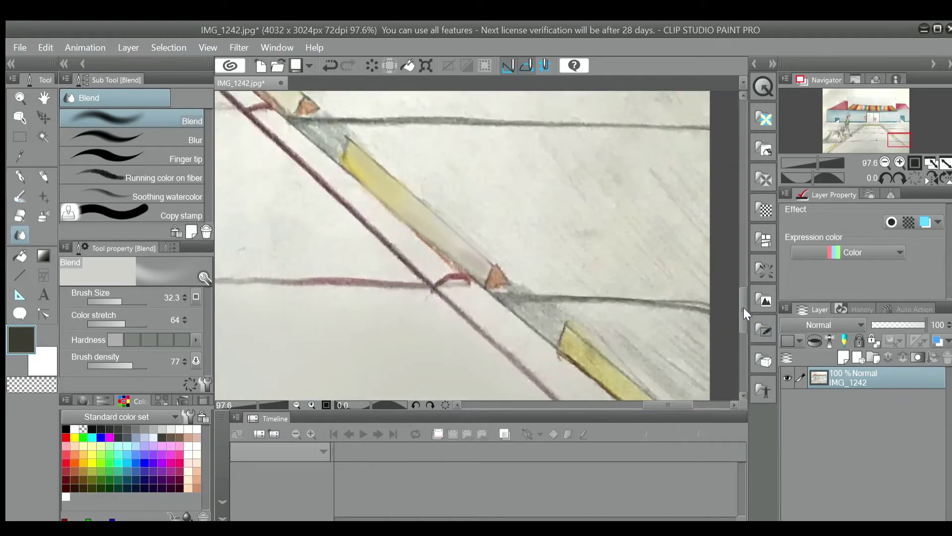
pyautogui.moveTo(743, 307); pyautogui.dragTo(743, 323)
pyautogui.moveTo(602, 268); pyautogui.dragTo(572, 230)
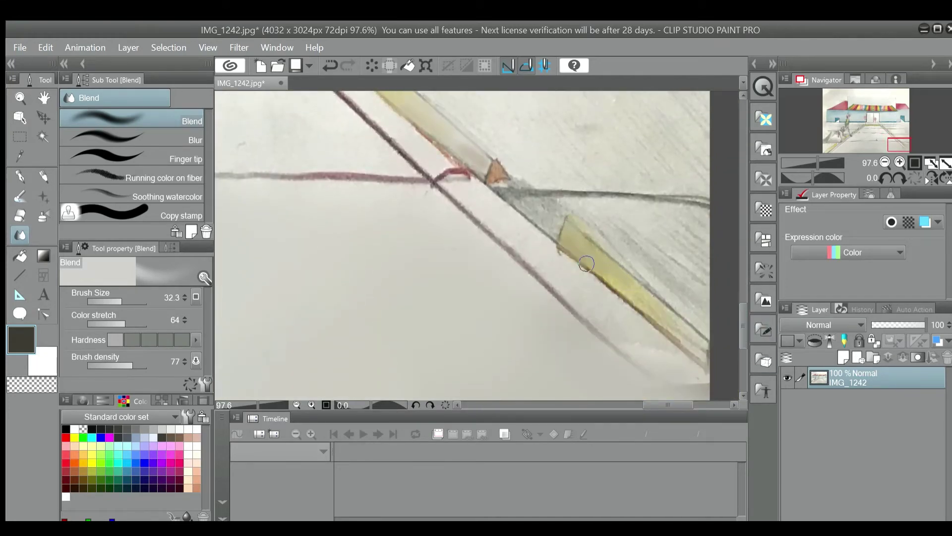
# - Blend the dog's outstretched front leg and the walking figure's maroon shoe with the 32.3 brush
pyautogui.scroll(-5, 563, 270)
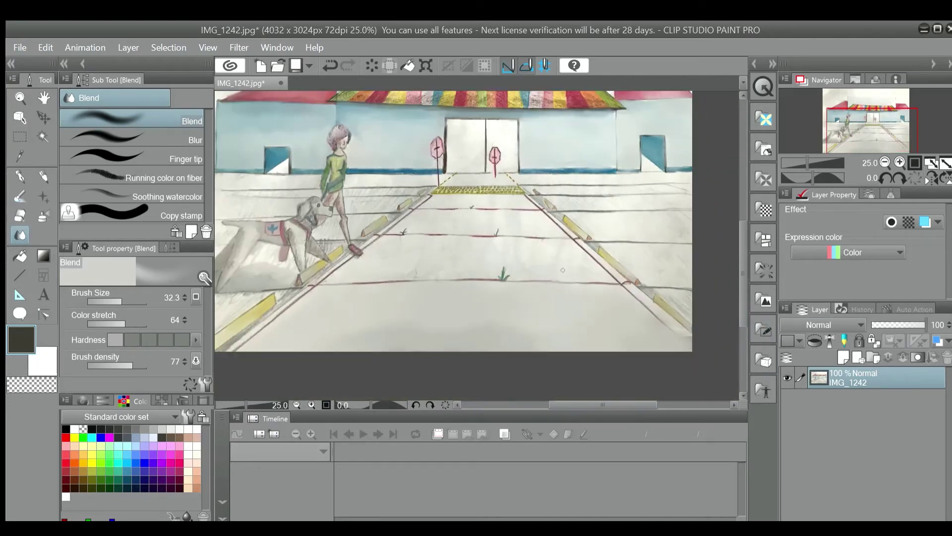
pyautogui.scroll(7, 308, 250)
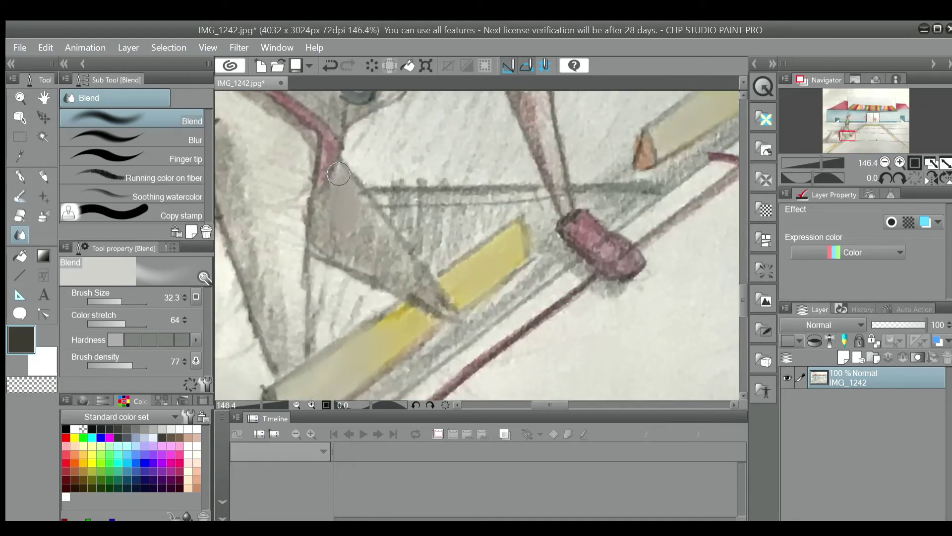
pyautogui.moveTo(319, 249)
pyautogui.mouseDown()
pyautogui.moveTo(339, 256)
pyautogui.moveTo(382, 236)
pyautogui.moveTo(379, 268)
pyautogui.moveTo(458, 318)
pyautogui.mouseUp()
pyautogui.moveTo(576, 211)
pyautogui.mouseDown()
pyautogui.moveTo(618, 261)
pyautogui.moveTo(633, 253)
pyautogui.mouseUp()
# - Reduce the brush size to 14.1 and blend the red harness strap across the dog's chest
pyautogui.scroll(-3, 622, 252)
pyautogui.scroll(4, 466, 181)
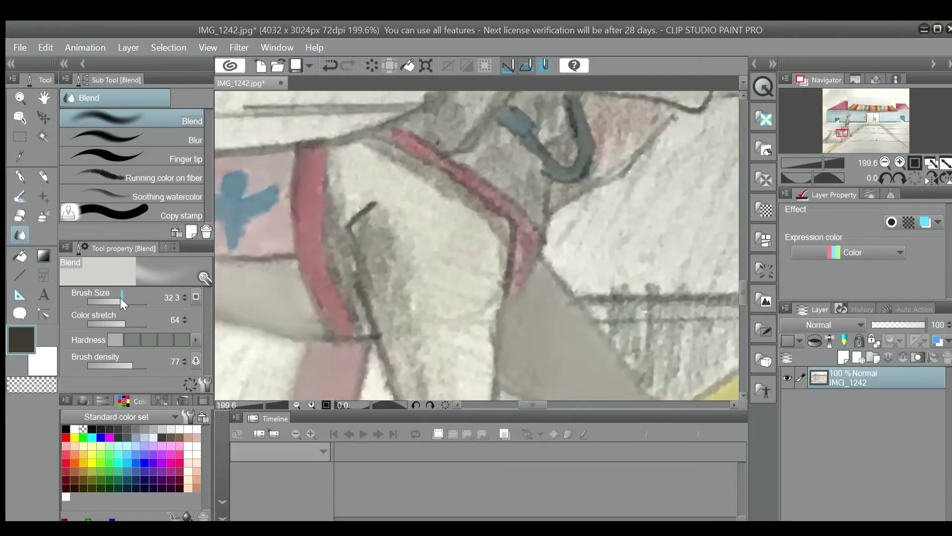
pyautogui.click(117, 301)
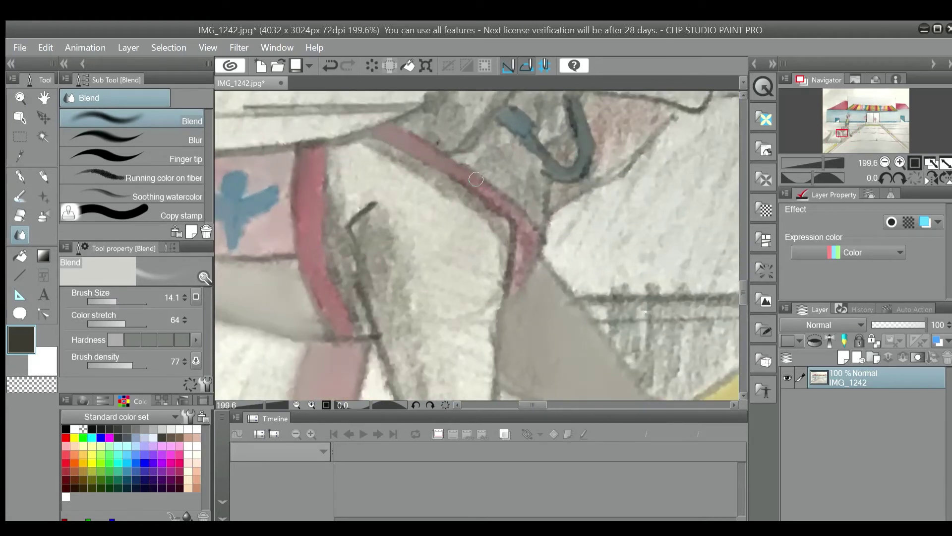
pyautogui.scroll(-2, 523, 215)
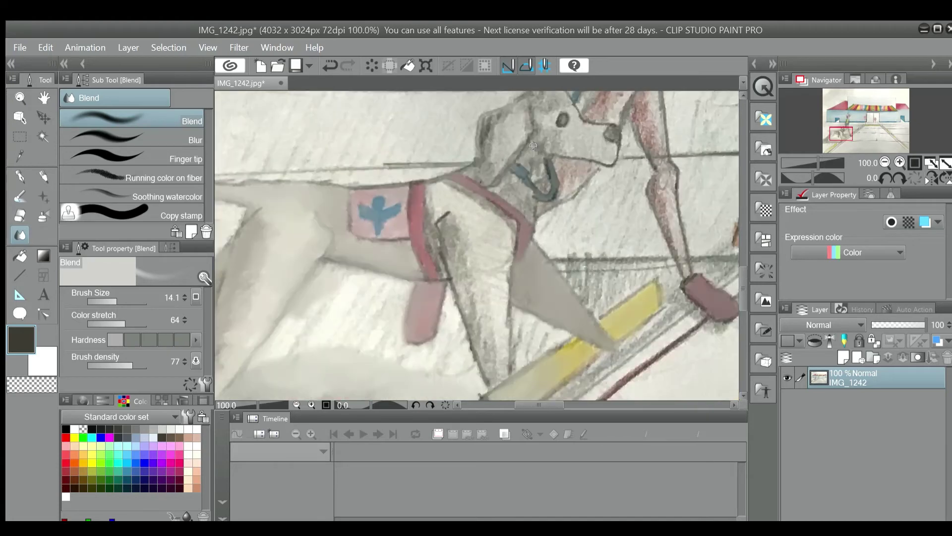
# - Blend the dog's ear, using the 14.1 brush along its edges and size 41.3 for its interior
pyautogui.scroll(2, 533, 145)
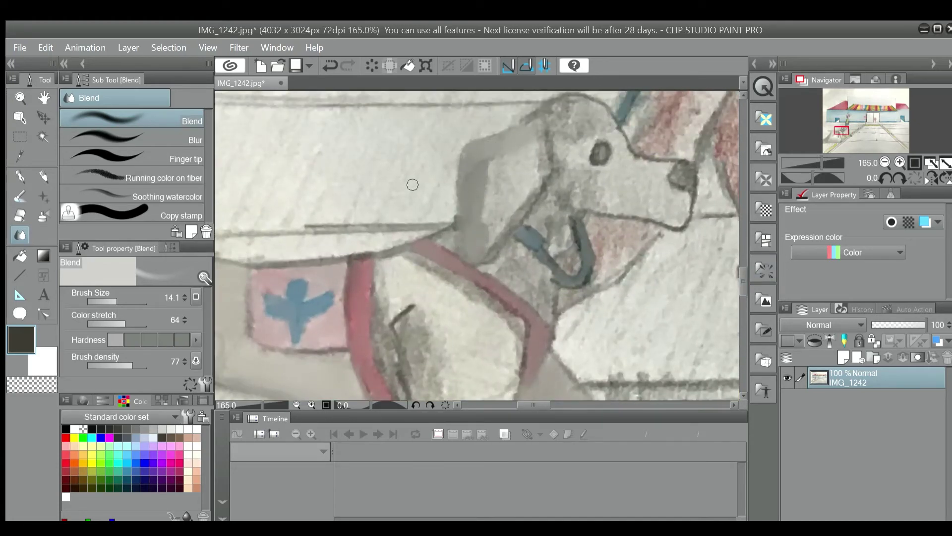
pyautogui.moveTo(549, 172); pyautogui.dragTo(512, 223)
pyautogui.click(122, 301)
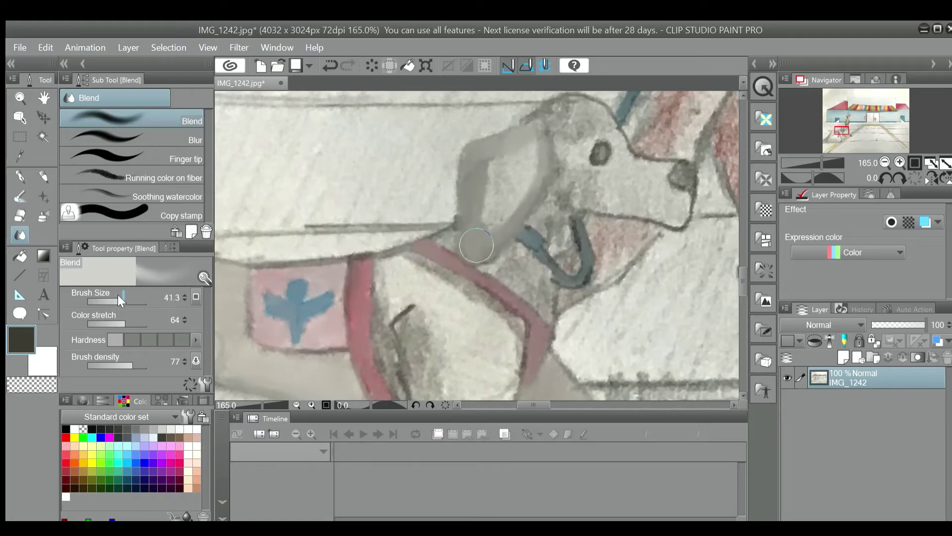
pyautogui.moveTo(491, 158)
pyautogui.mouseDown()
pyautogui.moveTo(506, 154)
pyautogui.moveTo(513, 208)
pyautogui.moveTo(494, 207)
pyautogui.mouseUp()
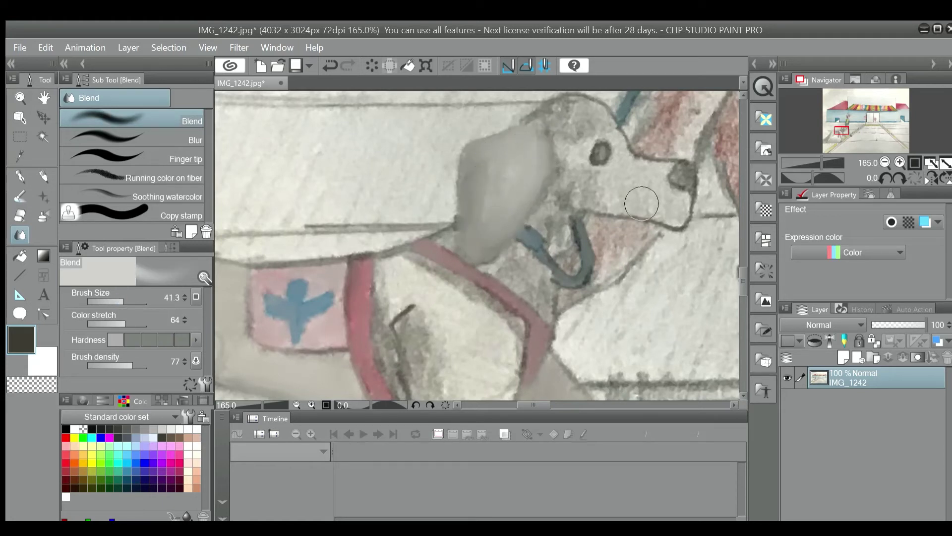
# - Reduce the brush size to 13.0 and blend the neck patch between the dog's ear and the blue leash clip
pyautogui.click(116, 301)
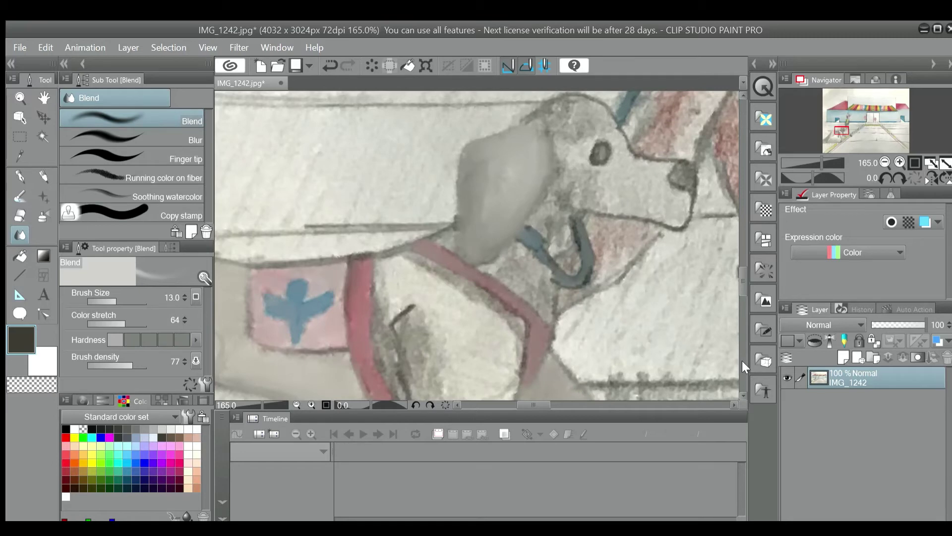
pyautogui.scroll(3, 555, 211)
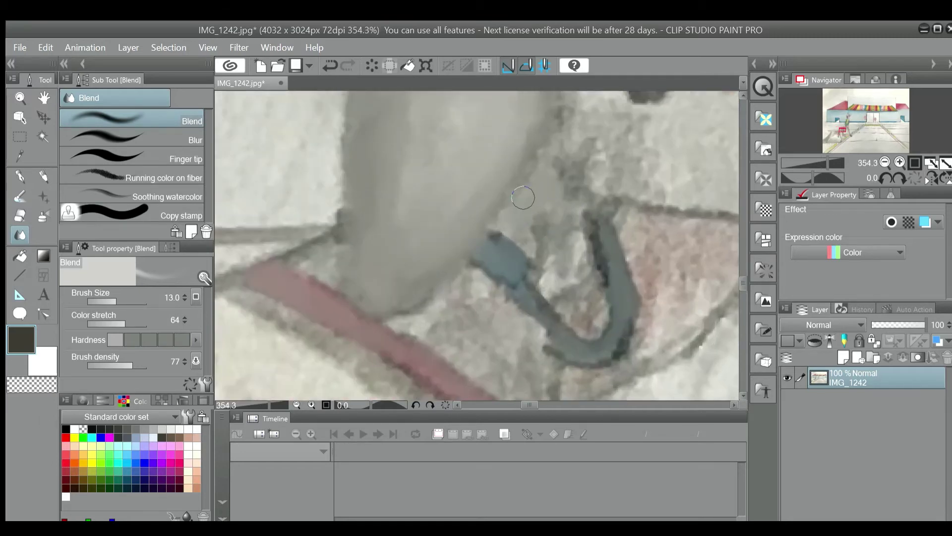
pyautogui.moveTo(580, 248); pyautogui.dragTo(549, 281)
pyautogui.scroll(-4, 576, 244)
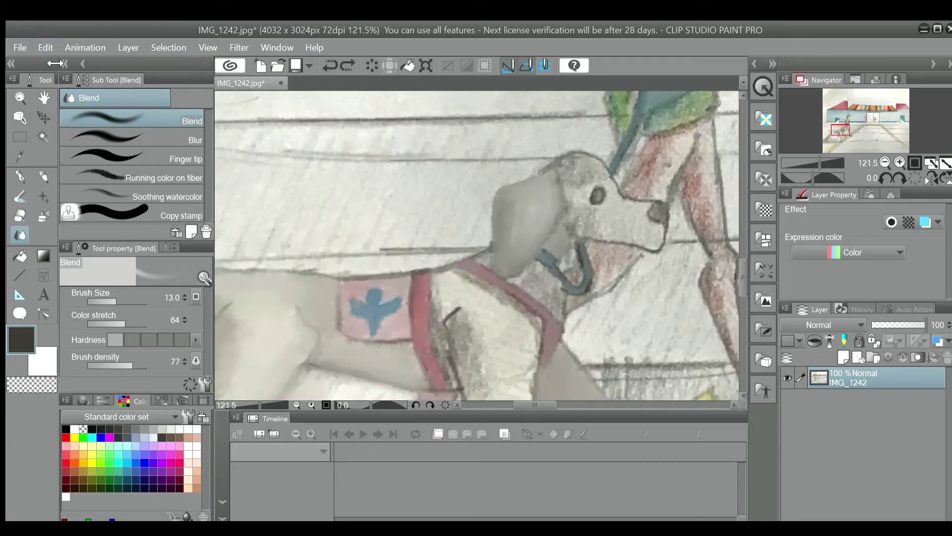
pyautogui.scroll(4, 468, 201)
pyautogui.scroll(-2, 491, 217)
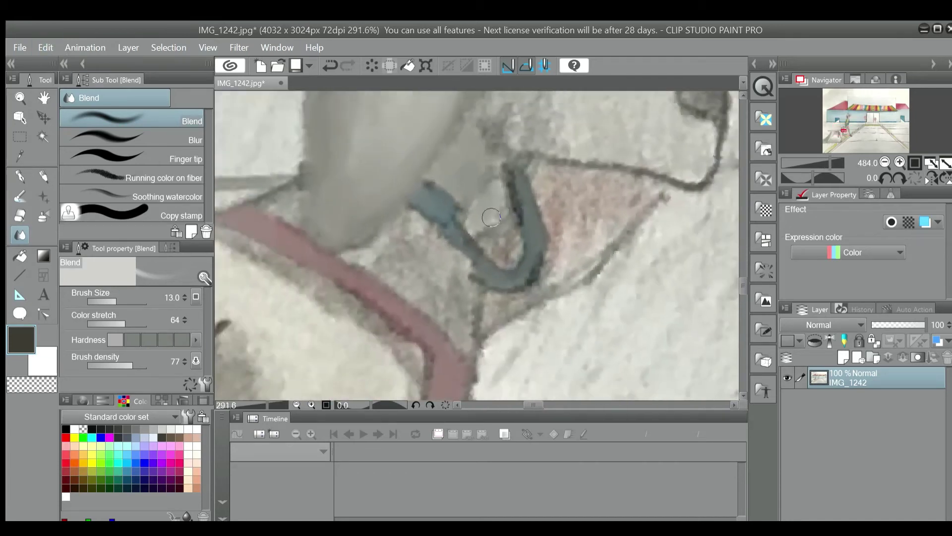
pyautogui.scroll(-2, 491, 217)
pyautogui.scroll(2, 421, 267)
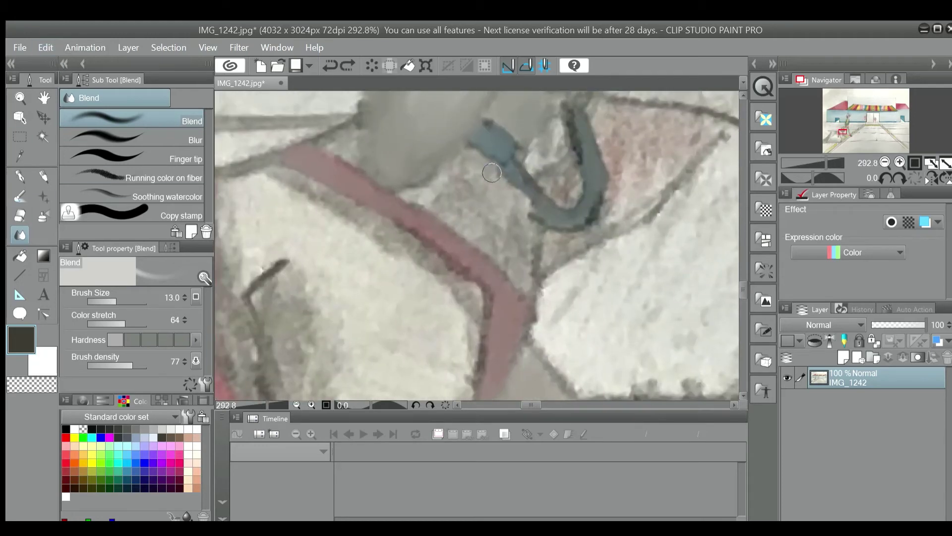
# - Blend the dog's neck between the chest strap and the blue leash with the 13.0 brush
pyautogui.moveTo(407, 195)
pyautogui.mouseDown()
pyautogui.moveTo(451, 197)
pyautogui.moveTo(508, 243)
pyautogui.mouseUp()
pyautogui.scroll(-1, 536, 192)
pyautogui.scroll(3, 440, 187)
pyautogui.moveTo(468, 159)
pyautogui.mouseDown()
pyautogui.moveTo(497, 161)
pyautogui.moveTo(473, 137)
pyautogui.mouseUp()
pyautogui.scroll(-5, 553, 267)
pyautogui.scroll(2, 696, 196)
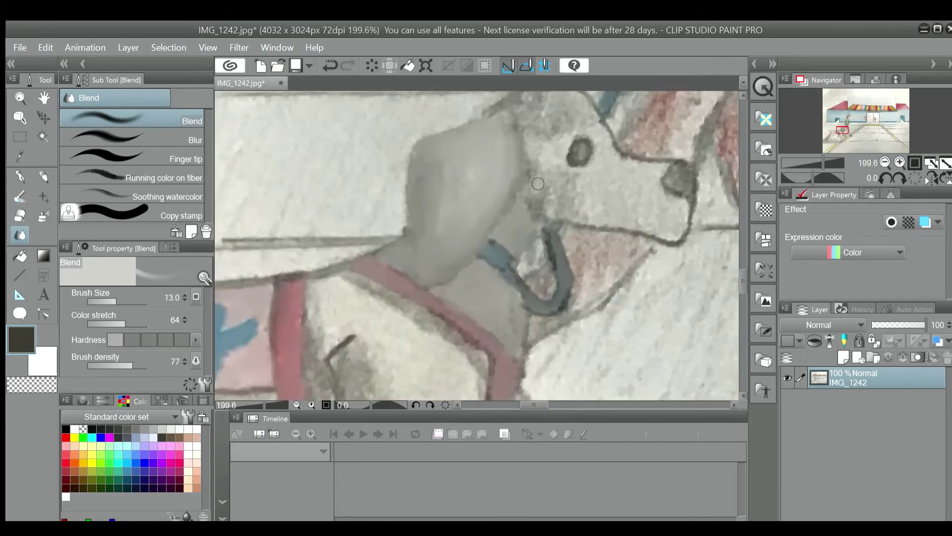
# - Blend the dog's cheek beside the ear and the crown of its head with the 13.0 brush
pyautogui.moveTo(540, 172); pyautogui.dragTo(547, 193)
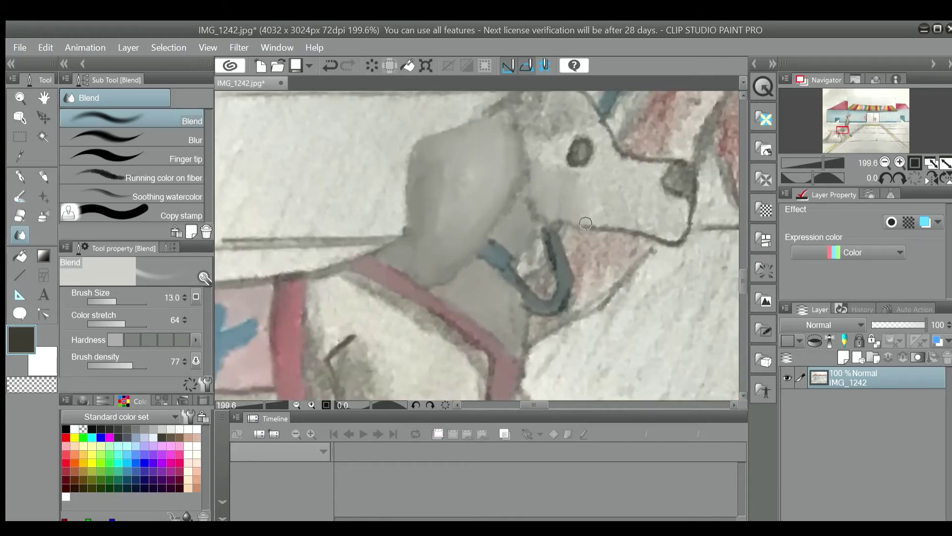
pyautogui.scroll(3, 586, 223)
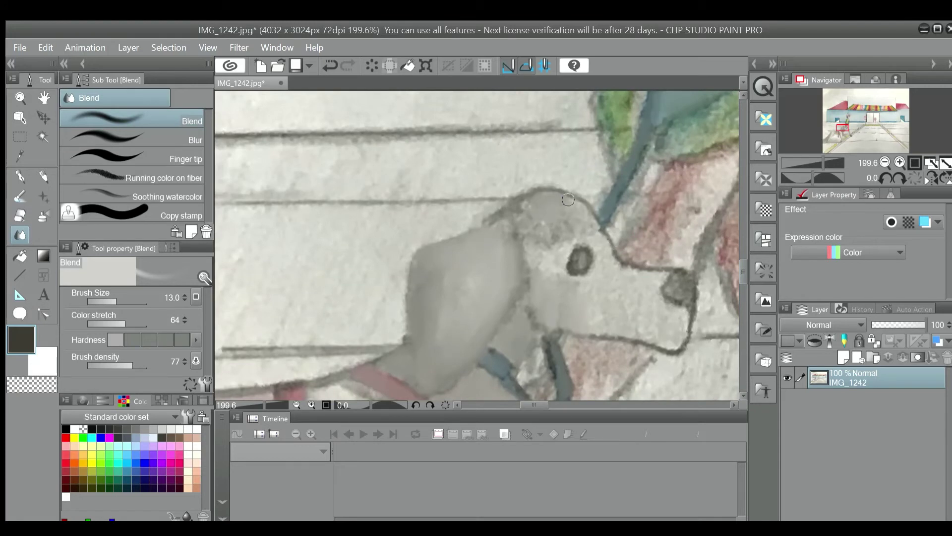
pyautogui.moveTo(568, 199); pyautogui.dragTo(528, 203)
pyautogui.scroll(3, 568, 227)
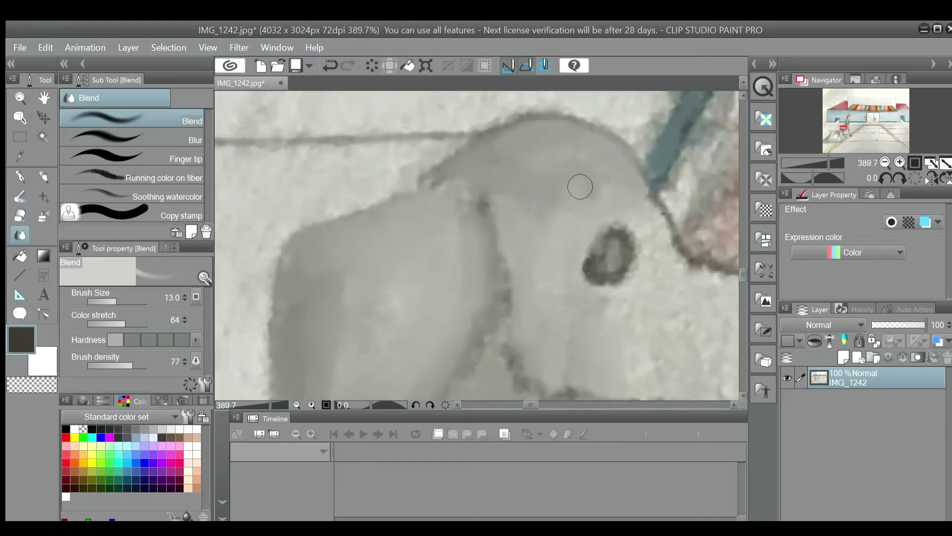
# - Blend the dog's muzzle, nose and eye with the 13.0 brush
pyautogui.hscroll(3, 516, 308)
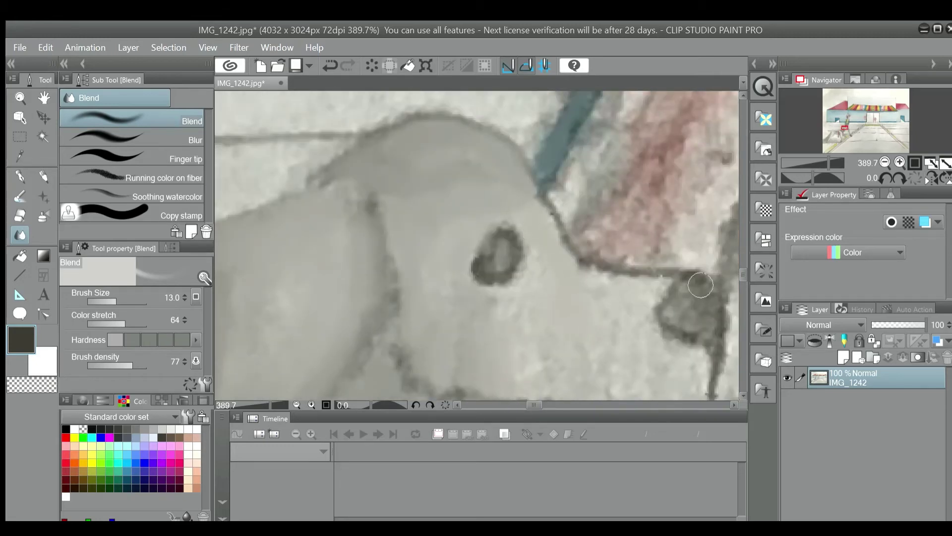
pyautogui.scroll(-2, 691, 281)
pyautogui.moveTo(707, 341)
pyautogui.mouseDown()
pyautogui.moveTo(670, 354)
pyautogui.moveTo(696, 296)
pyautogui.moveTo(666, 255)
pyautogui.moveTo(703, 270)
pyautogui.moveTo(686, 240)
pyautogui.mouseUp()
pyautogui.click(498, 201)
pyautogui.scroll(-4, 497, 201)
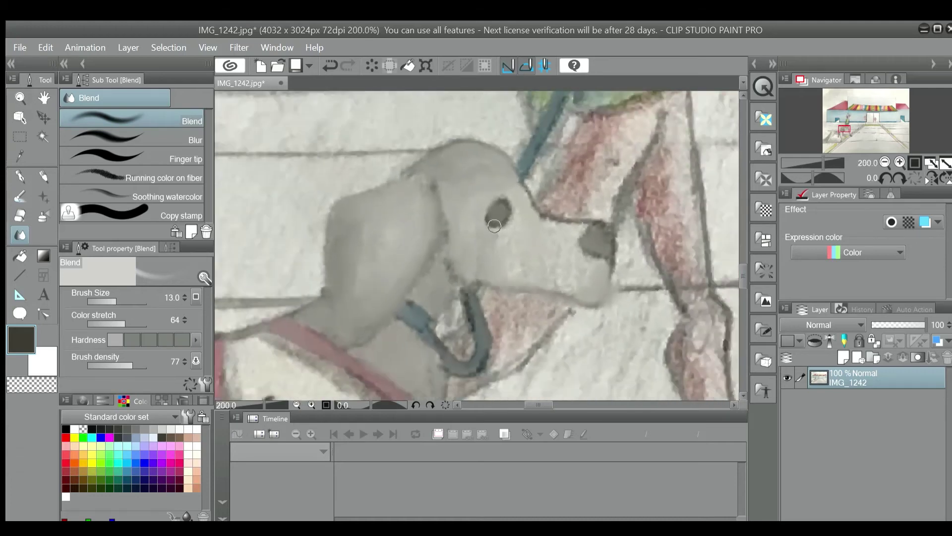
# - Blend the dog's shoulder between the red harness straps, using the 13.0 brush along the straps and size 32.3 for the fur
pyautogui.scroll(3, 387, 306)
pyautogui.moveTo(388, 306); pyautogui.dragTo(377, 275)
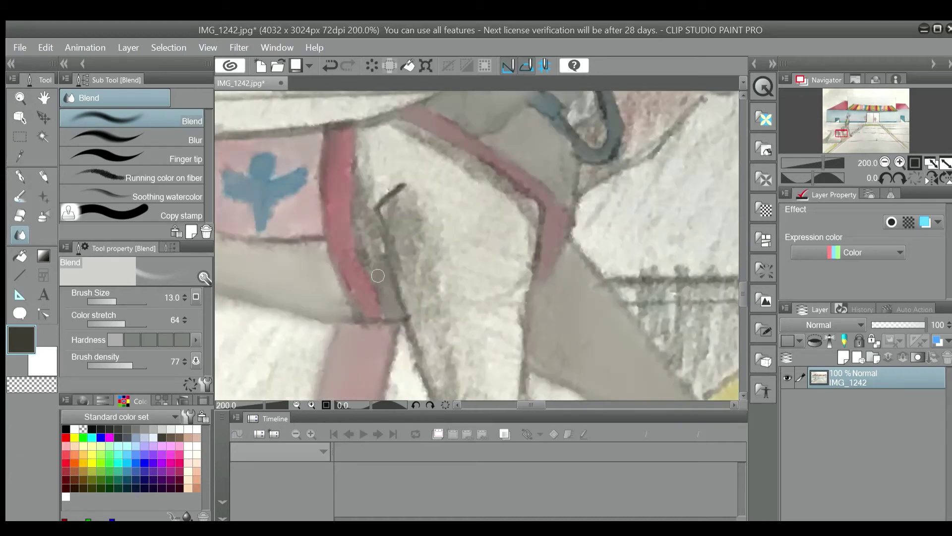
pyautogui.moveTo(371, 137)
pyautogui.mouseDown()
pyautogui.moveTo(355, 203)
pyautogui.moveTo(369, 200)
pyautogui.moveTo(377, 250)
pyautogui.moveTo(364, 173)
pyautogui.moveTo(371, 130)
pyautogui.mouseUp()
pyautogui.moveTo(447, 154)
pyautogui.mouseDown()
pyautogui.moveTo(538, 211)
pyautogui.moveTo(529, 177)
pyautogui.moveTo(547, 198)
pyautogui.mouseUp()
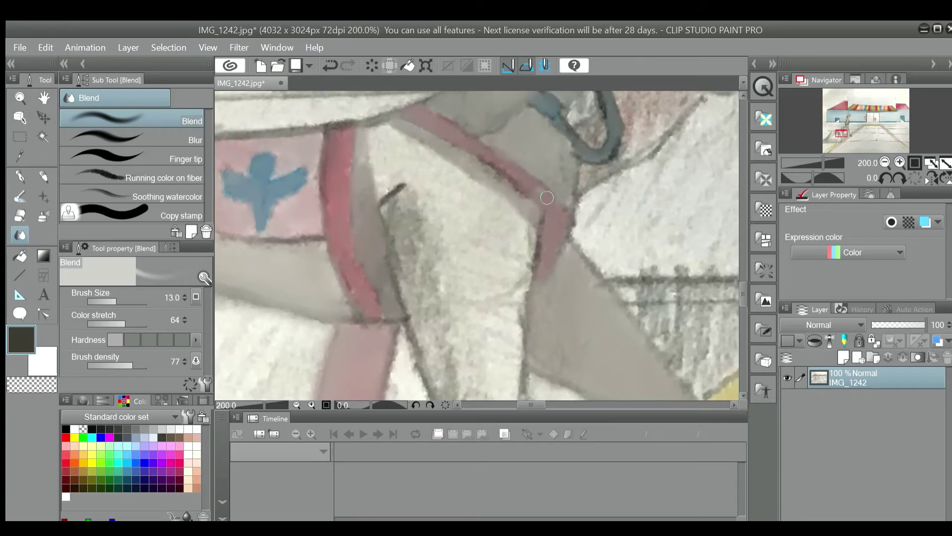
pyautogui.click(121, 302)
pyautogui.moveTo(374, 170)
pyautogui.mouseDown()
pyautogui.moveTo(378, 134)
pyautogui.moveTo(401, 132)
pyautogui.moveTo(517, 227)
pyautogui.moveTo(435, 192)
pyautogui.moveTo(403, 192)
pyautogui.moveTo(389, 214)
pyautogui.moveTo(406, 251)
pyautogui.mouseUp()
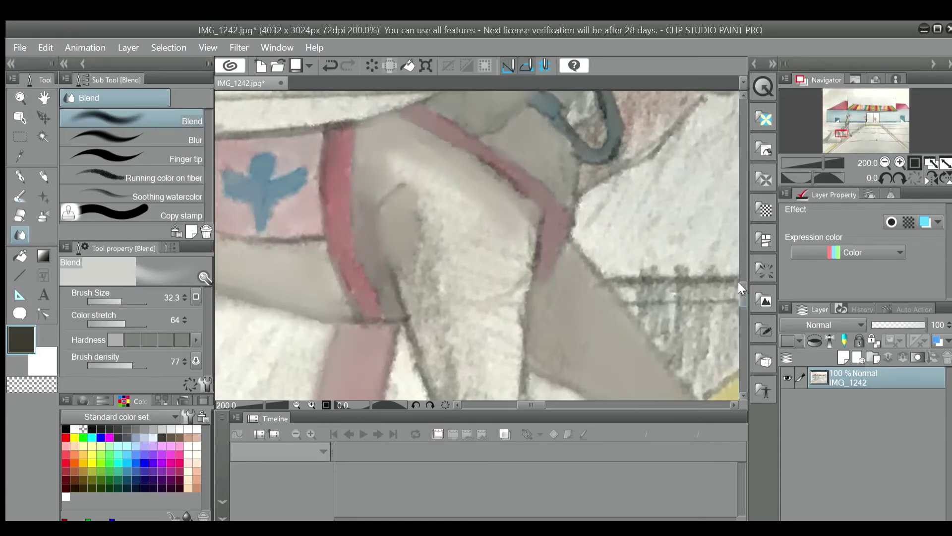
# - Blend the pencil texture on the dog's front leg below the harness, down to the paw, with the 32.3 brush
pyautogui.moveTo(742, 288); pyautogui.dragTo(742, 296)
pyautogui.moveTo(417, 172); pyautogui.dragTo(460, 334)
pyautogui.scroll(-3, 646, 251)
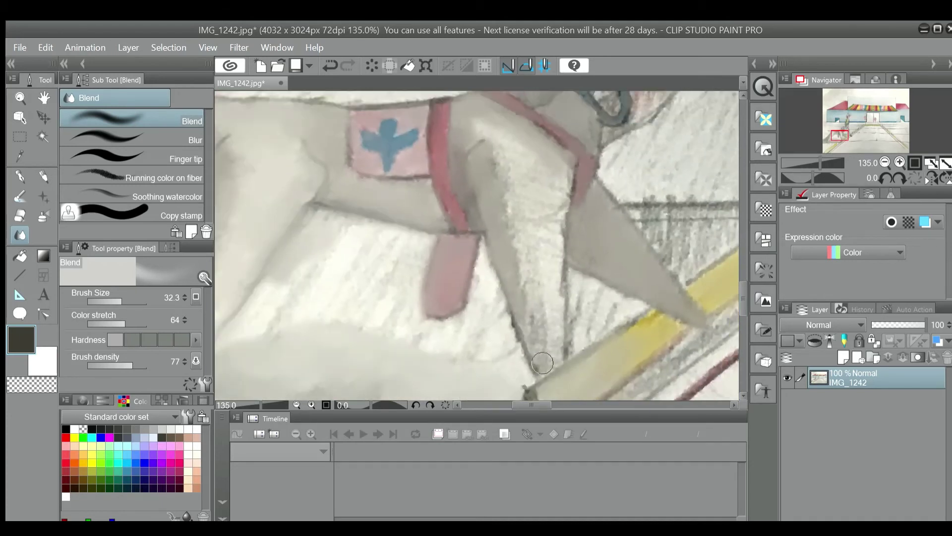
pyautogui.moveTo(534, 360)
pyautogui.mouseDown()
pyautogui.moveTo(537, 340)
pyautogui.moveTo(505, 155)
pyautogui.moveTo(517, 246)
pyautogui.moveTo(552, 328)
pyautogui.moveTo(563, 230)
pyautogui.moveTo(520, 189)
pyautogui.moveTo(494, 139)
pyautogui.mouseUp()
pyautogui.scroll(-4, 526, 163)
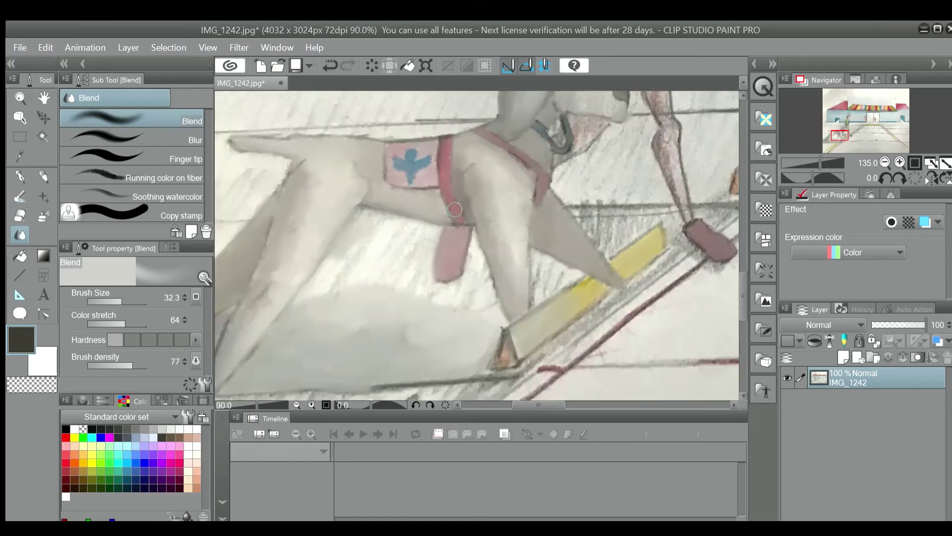
# - Blend the figure's purple hair, using brush size 7.9 for the dark strands beside the face
pyautogui.scroll(3, 526, 163)
pyautogui.moveTo(740, 266); pyautogui.dragTo(738, 228)
pyautogui.scroll(2, 516, 209)
pyautogui.moveTo(519, 185)
pyautogui.mouseDown()
pyautogui.moveTo(487, 208)
pyautogui.moveTo(489, 241)
pyautogui.moveTo(459, 277)
pyautogui.moveTo(507, 272)
pyautogui.moveTo(493, 243)
pyautogui.moveTo(535, 228)
pyautogui.moveTo(518, 211)
pyautogui.moveTo(543, 203)
pyautogui.moveTo(554, 211)
pyautogui.moveTo(519, 170)
pyautogui.moveTo(555, 180)
pyautogui.moveTo(535, 168)
pyautogui.moveTo(558, 158)
pyautogui.moveTo(584, 195)
pyautogui.mouseUp()
pyautogui.click(111, 298)
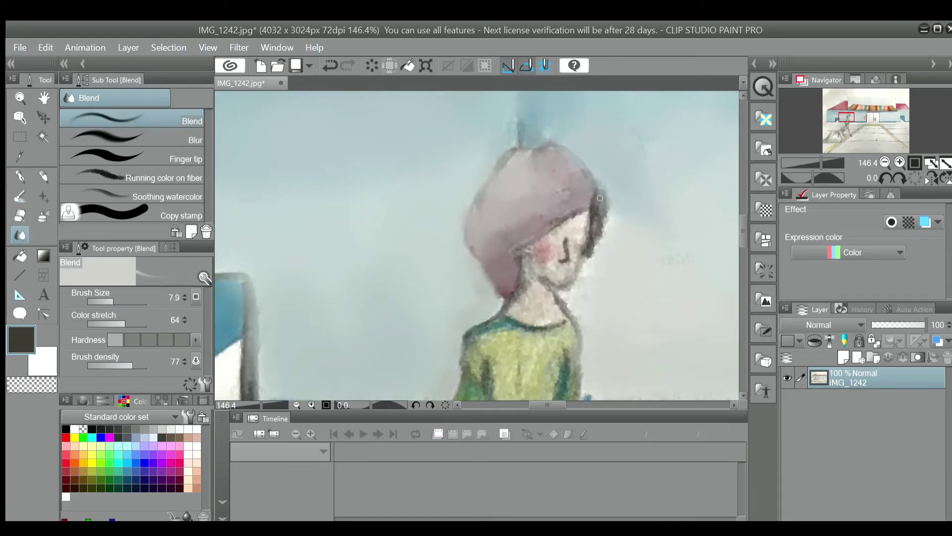
pyautogui.scroll(2, 596, 254)
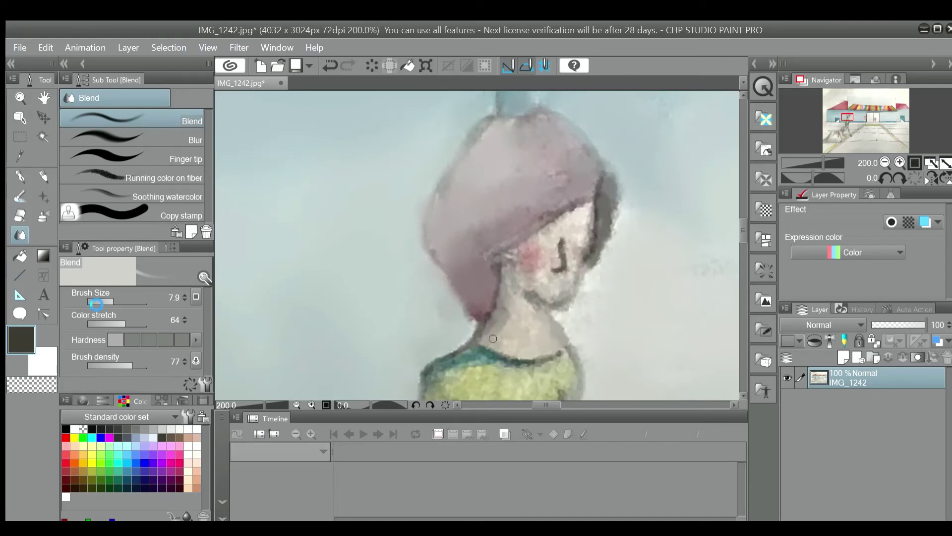
# - Set the Blend brush size to 14.1 and blend the figure's face, pink cheek and neck
pyautogui.click(117, 301)
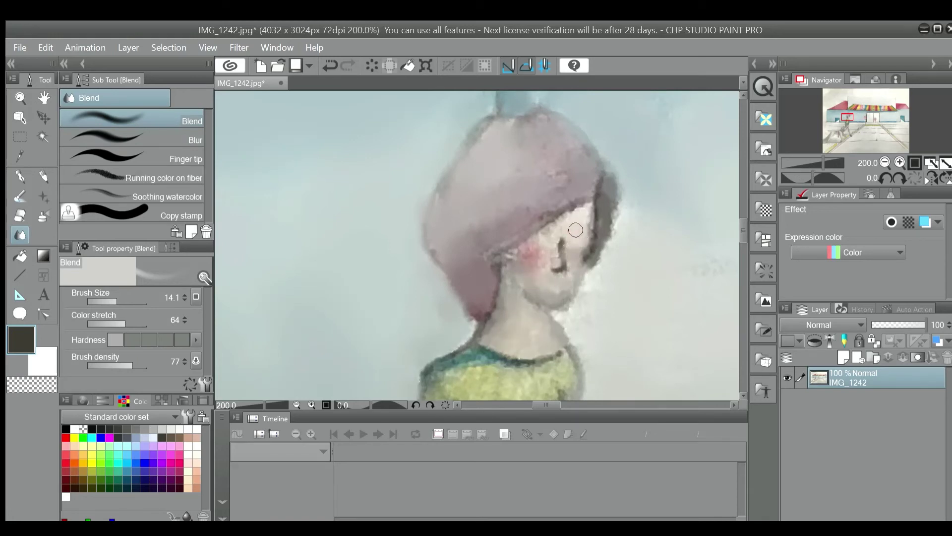
pyautogui.moveTo(575, 229)
pyautogui.mouseDown()
pyautogui.moveTo(571, 271)
pyautogui.moveTo(546, 237)
pyautogui.moveTo(533, 264)
pyautogui.mouseUp()
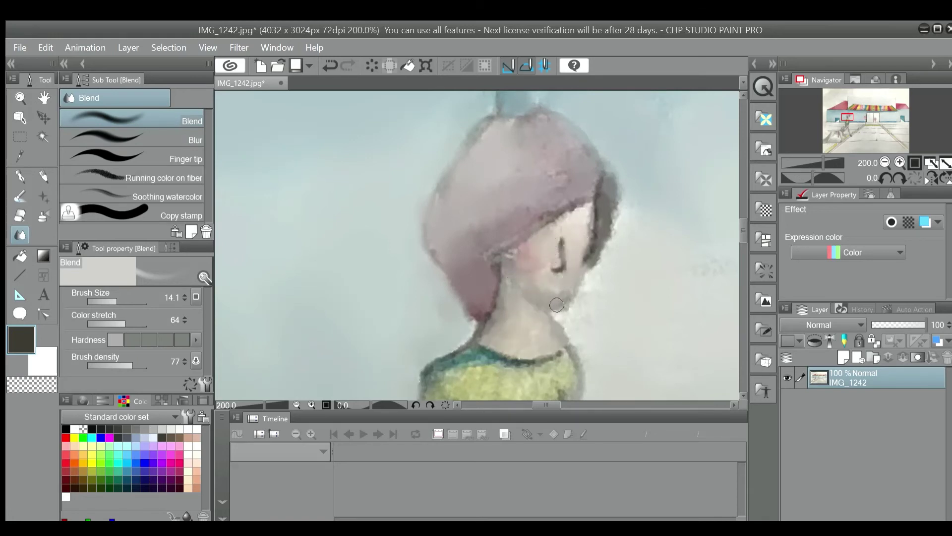
pyautogui.scroll(-4, 577, 303)
pyautogui.scroll(5, 556, 334)
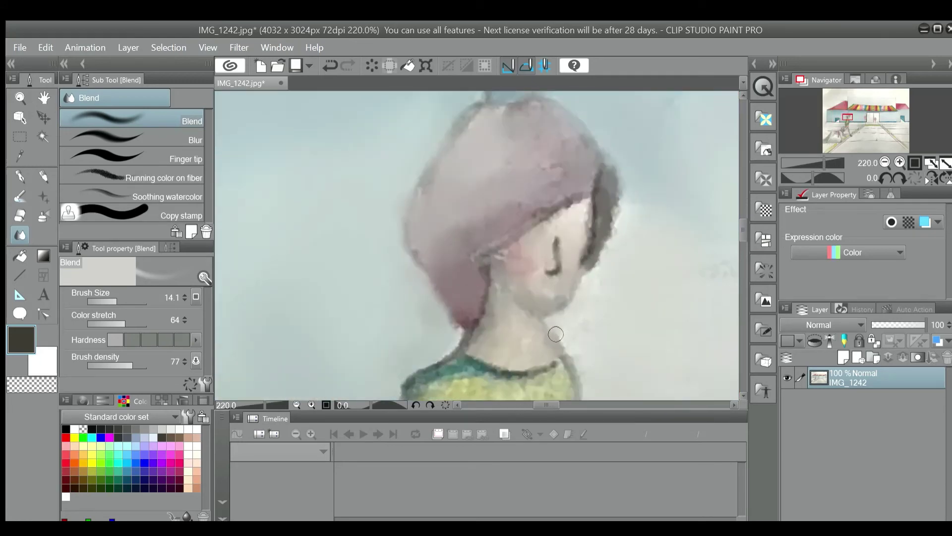
pyautogui.scroll(-5, 576, 350)
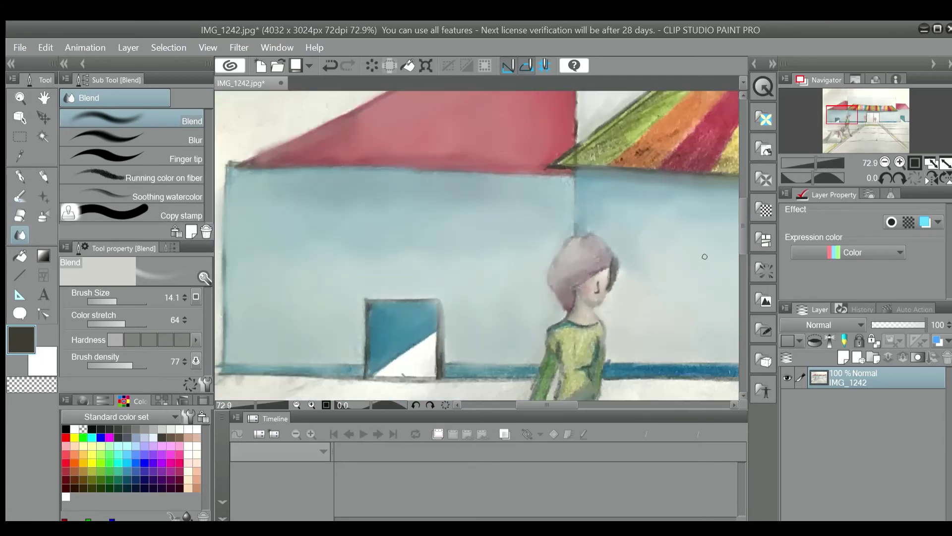
# - Blend the teal shading at the sweater's waist, collar and shoulder with the 14.1 brush
pyautogui.scroll(2, 704, 257)
pyautogui.scroll(4, 545, 173)
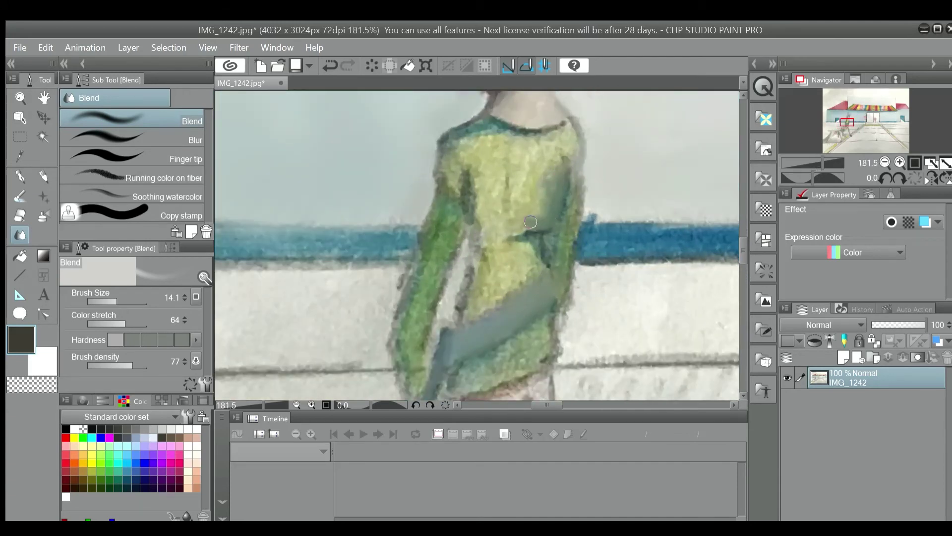
pyautogui.moveTo(530, 222); pyautogui.dragTo(505, 229)
pyautogui.scroll(-4, 561, 159)
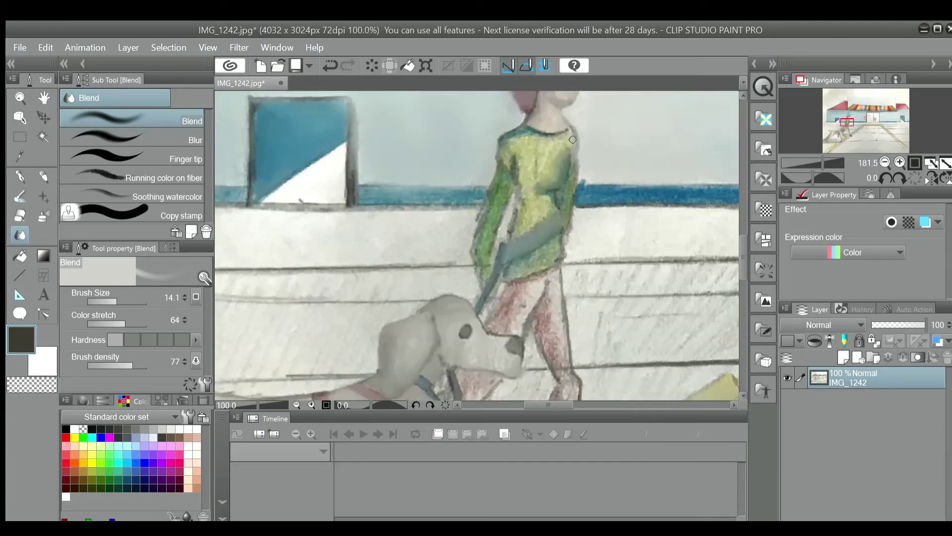
pyautogui.scroll(4, 573, 138)
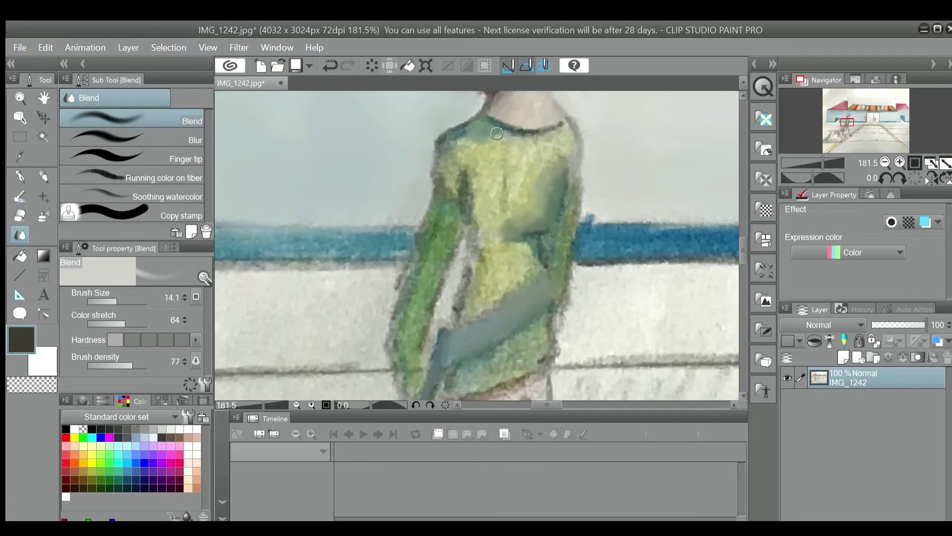
pyautogui.moveTo(497, 133)
pyautogui.mouseDown()
pyautogui.moveTo(440, 152)
pyautogui.moveTo(469, 153)
pyautogui.mouseUp()
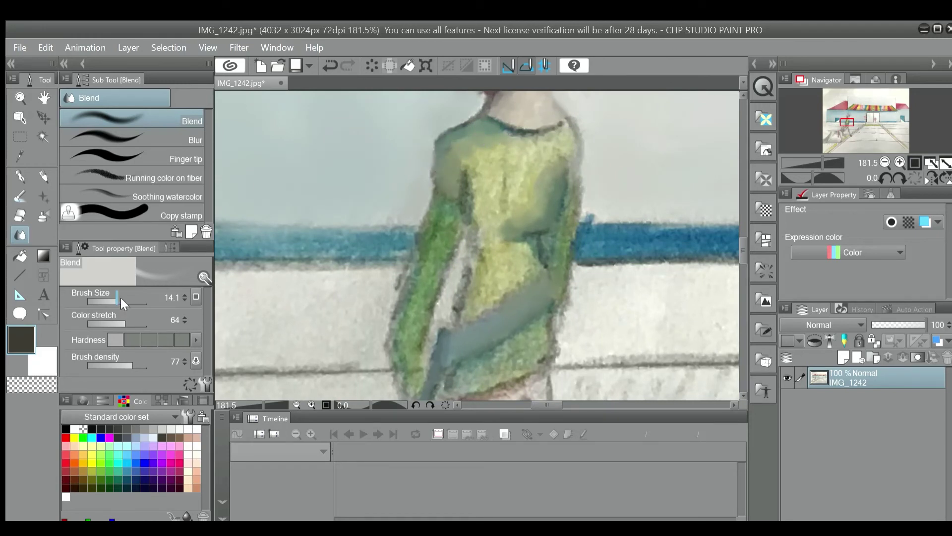
# - Set the Blend brush size to 41.3 and blend the sweater's yellow front, green sleeve and lower hem
pyautogui.click(124, 304)
pyautogui.moveTo(516, 194)
pyautogui.mouseDown()
pyautogui.moveTo(515, 162)
pyautogui.moveTo(570, 140)
pyautogui.moveTo(508, 153)
pyautogui.moveTo(493, 175)
pyautogui.moveTo(482, 196)
pyautogui.moveTo(497, 252)
pyautogui.moveTo(469, 291)
pyautogui.moveTo(532, 263)
pyautogui.moveTo(559, 230)
pyautogui.moveTo(576, 141)
pyautogui.moveTo(604, 176)
pyautogui.mouseUp()
pyautogui.scroll(-5, 604, 176)
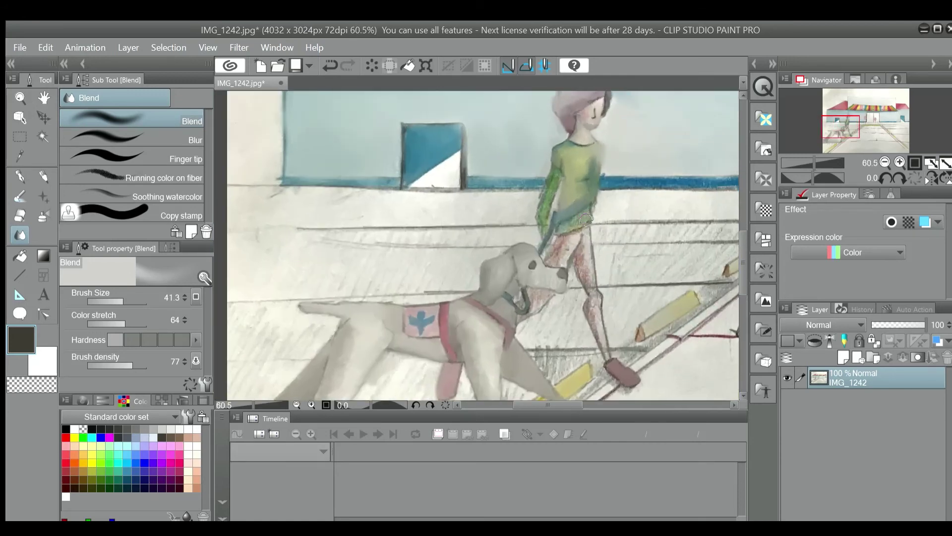
pyautogui.scroll(3, 586, 220)
pyautogui.moveTo(526, 124)
pyautogui.mouseDown()
pyautogui.moveTo(499, 204)
pyautogui.moveTo(538, 236)
pyautogui.moveTo(589, 209)
pyautogui.moveTo(539, 234)
pyautogui.mouseUp()
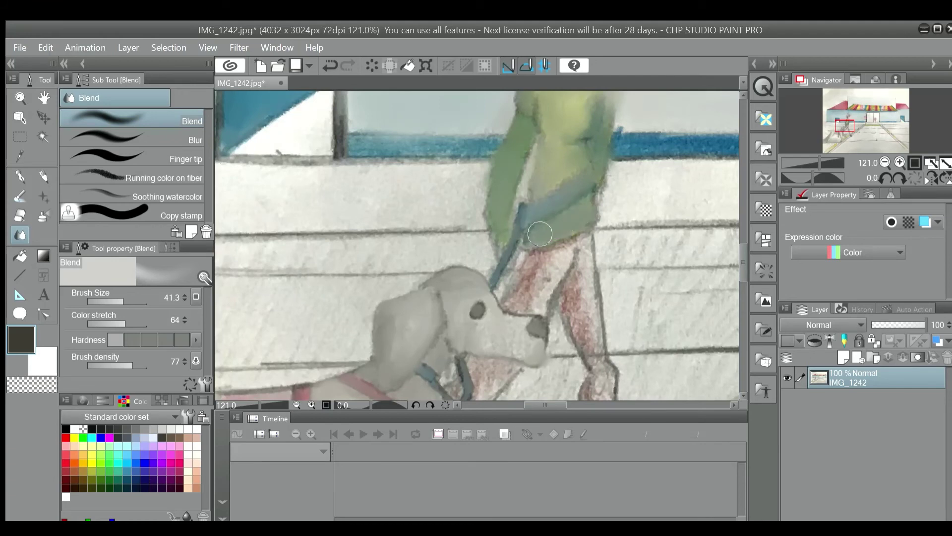
pyautogui.scroll(-5, 539, 234)
pyautogui.scroll(-3, 539, 234)
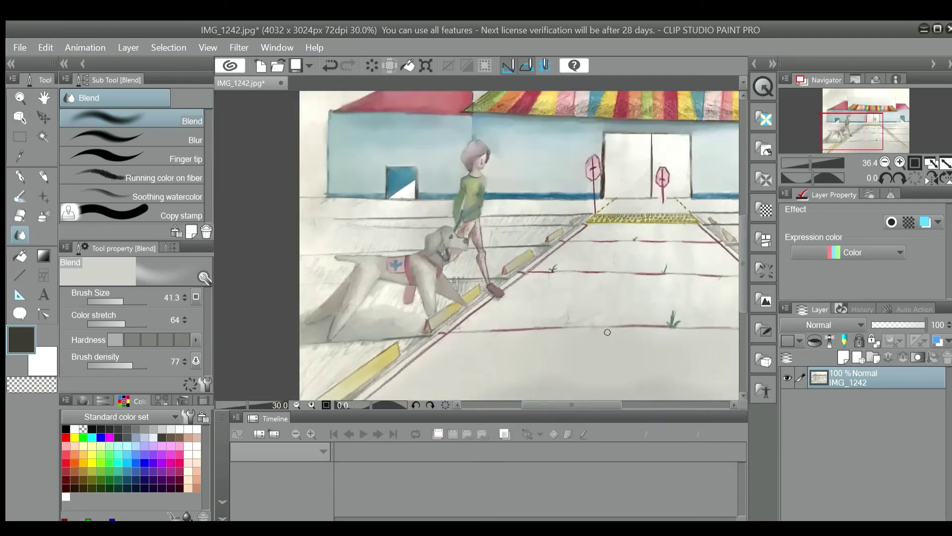
# - Preview the drawing layer in the Monochrome expression color and switch it back to Color
pyautogui.scroll(1, 717, 290)
pyautogui.scroll(1, 737, 273)
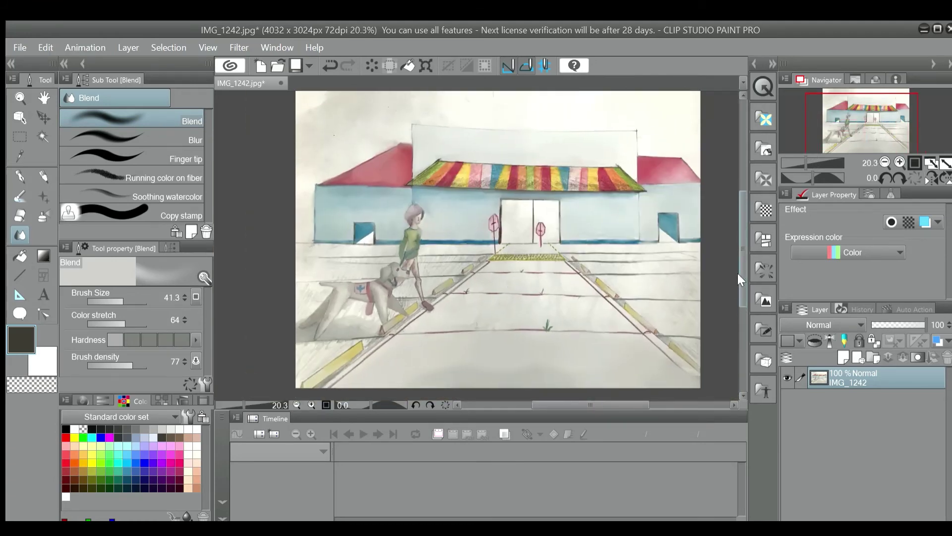
pyautogui.moveTo(587, 405); pyautogui.dragTo(596, 404)
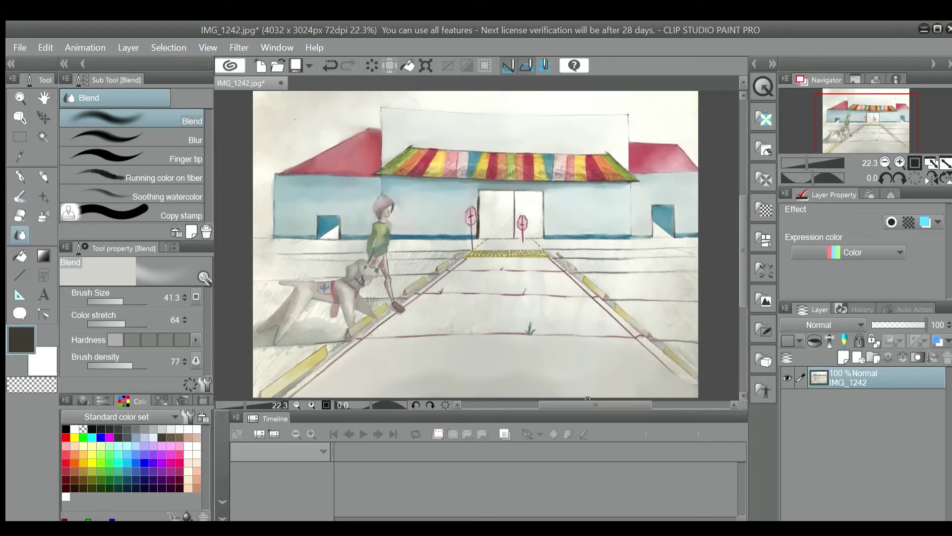
pyautogui.scroll(1, 598, 395)
pyautogui.click(808, 252)
pyautogui.click(807, 271)
pyautogui.click(817, 295)
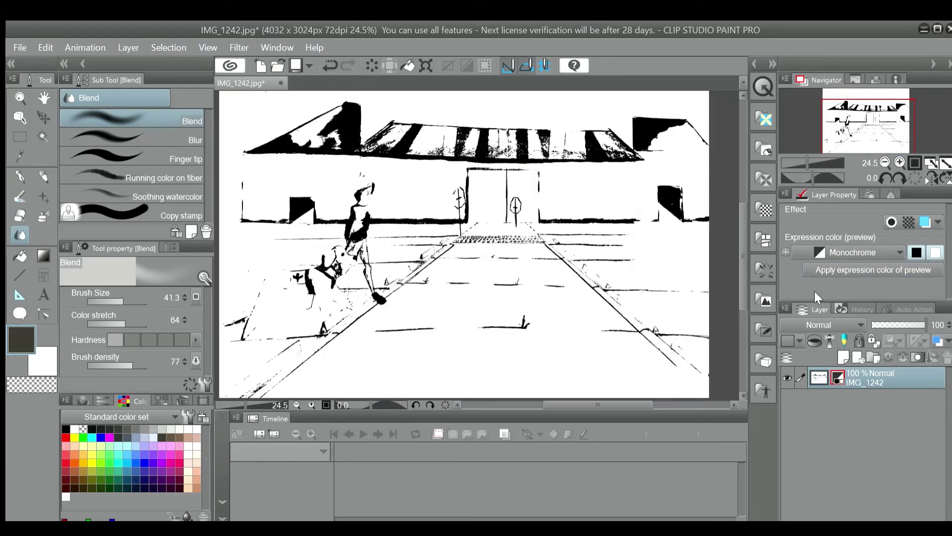
pyautogui.click(813, 252)
pyautogui.click(811, 270)
# - Blend the red pencil texture on the figure's thighs and lower legs with the 41.3 brush
pyautogui.scroll(7, 373, 275)
pyautogui.scroll(8, 501, 365)
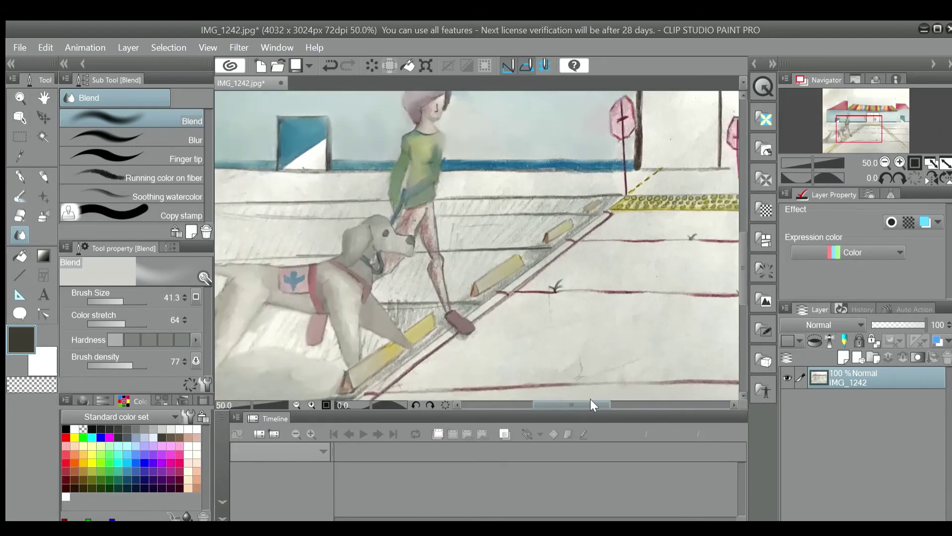
pyautogui.moveTo(432, 206)
pyautogui.mouseDown()
pyautogui.moveTo(451, 248)
pyautogui.moveTo(436, 242)
pyautogui.moveTo(452, 271)
pyautogui.moveTo(460, 323)
pyautogui.mouseUp()
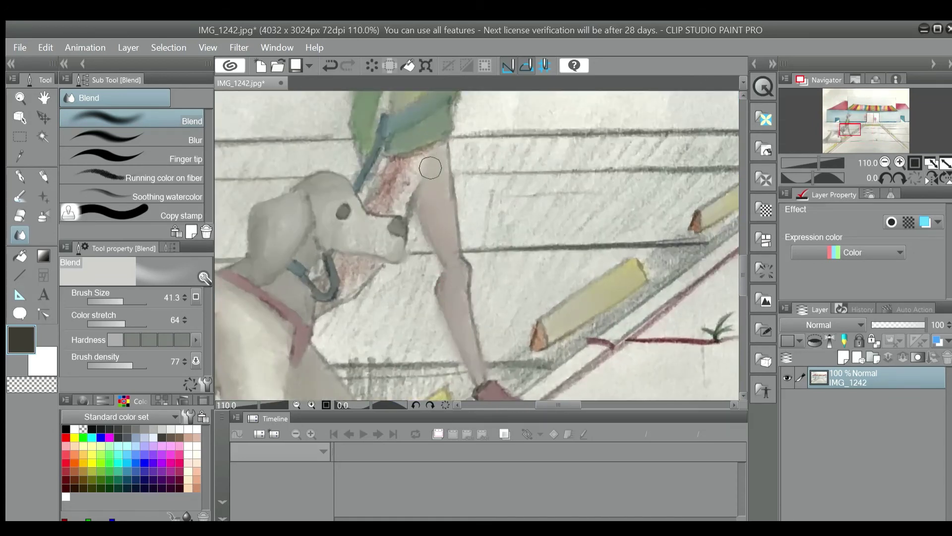
pyautogui.moveTo(429, 167)
pyautogui.mouseDown()
pyautogui.moveTo(379, 180)
pyautogui.moveTo(385, 207)
pyautogui.moveTo(400, 191)
pyautogui.moveTo(403, 207)
pyautogui.moveTo(429, 159)
pyautogui.mouseUp()
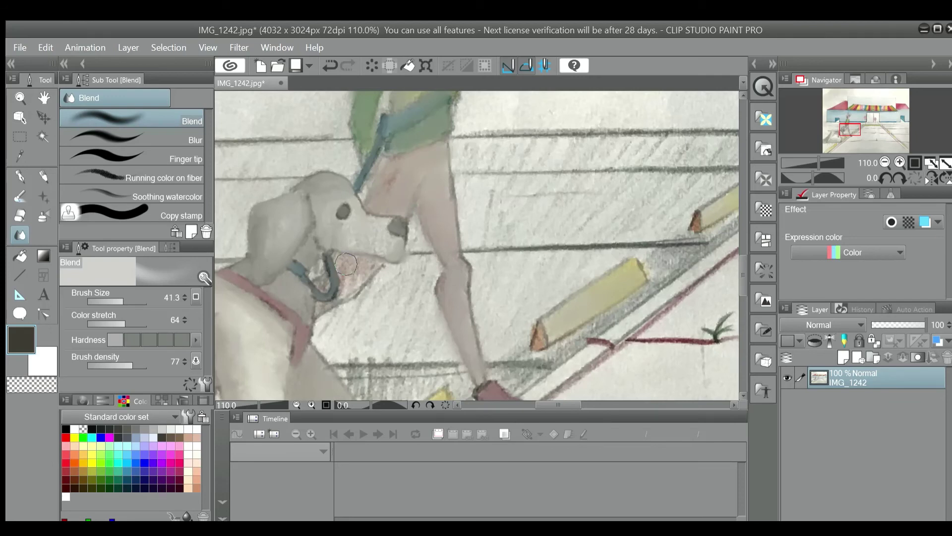
pyautogui.scroll(2, 352, 266)
pyautogui.scroll(-6, 347, 327)
pyautogui.scroll(-4, 347, 333)
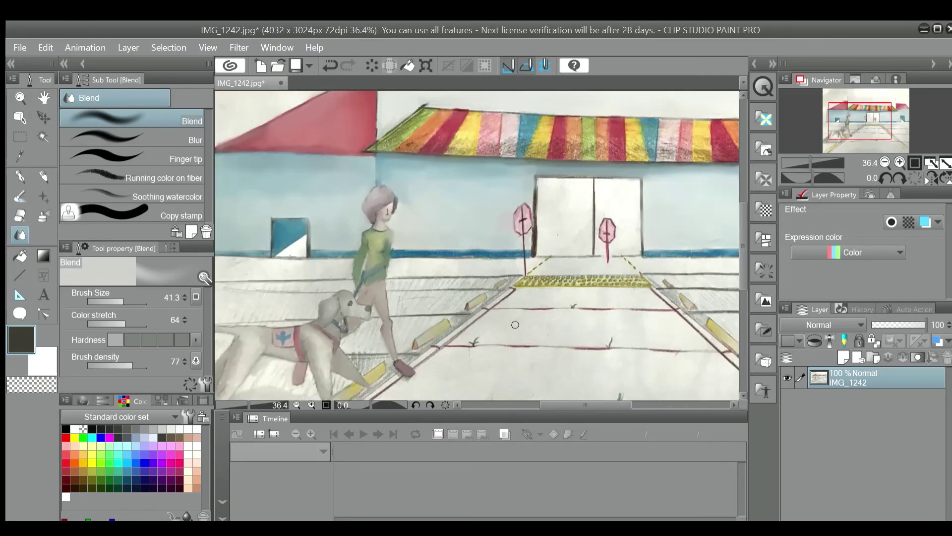
# - Set the Blend brush size to 7.3 for detail work on the figure's thighs
pyautogui.scroll(14, 320, 290)
pyautogui.click(112, 301)
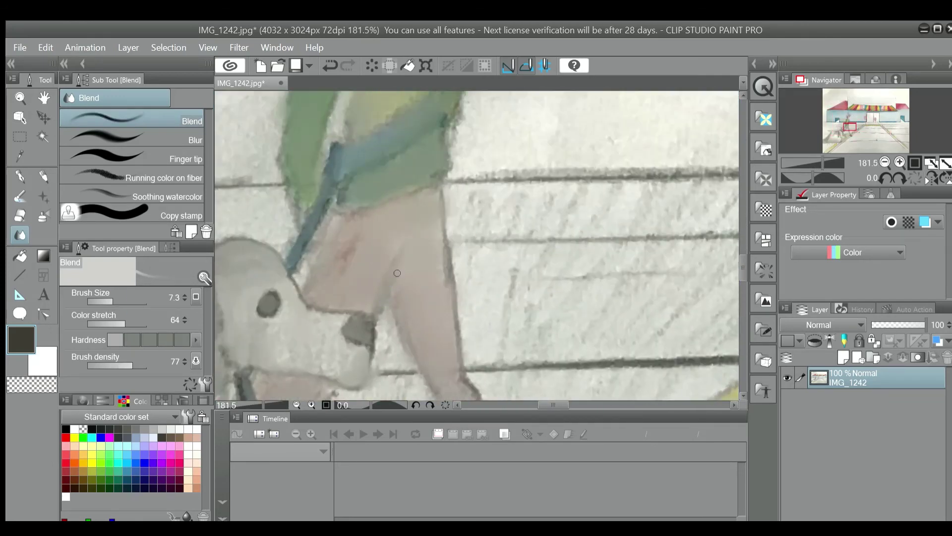
pyautogui.scroll(-4, 397, 268)
pyautogui.scroll(4, 441, 270)
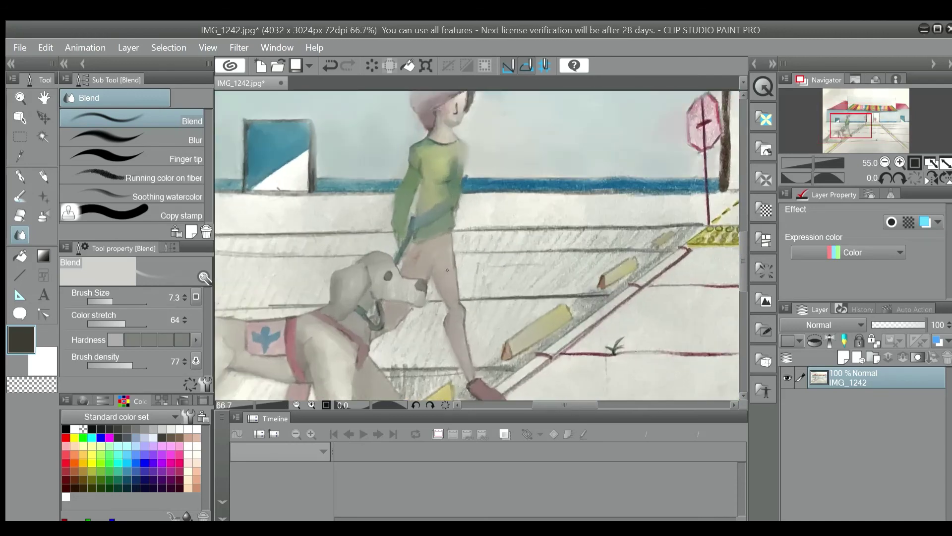
pyautogui.scroll(-4, 476, 247)
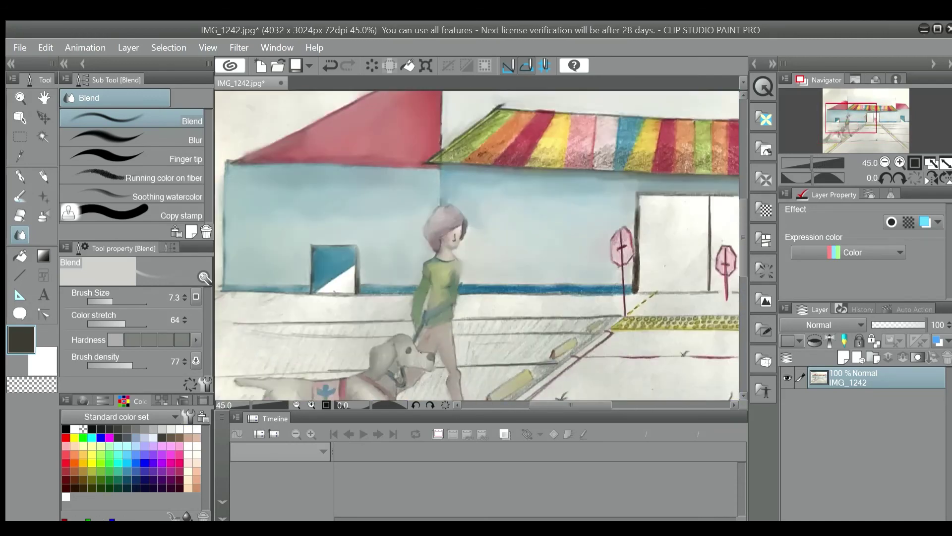
# - Try the Gray expression color on the drawing layer and undo it
pyautogui.scroll(-2, 542, 396)
pyautogui.moveTo(742, 248); pyautogui.dragTo(742, 290)
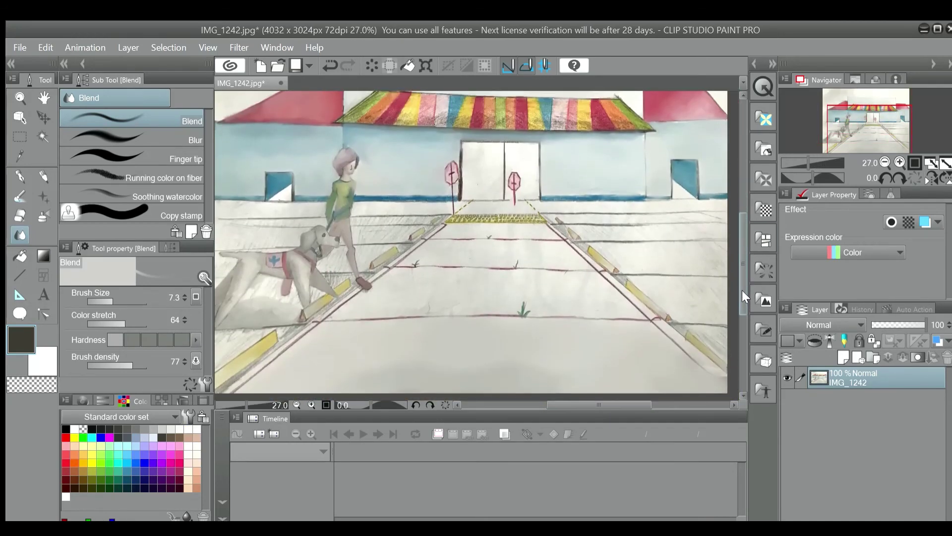
pyautogui.click(820, 277)
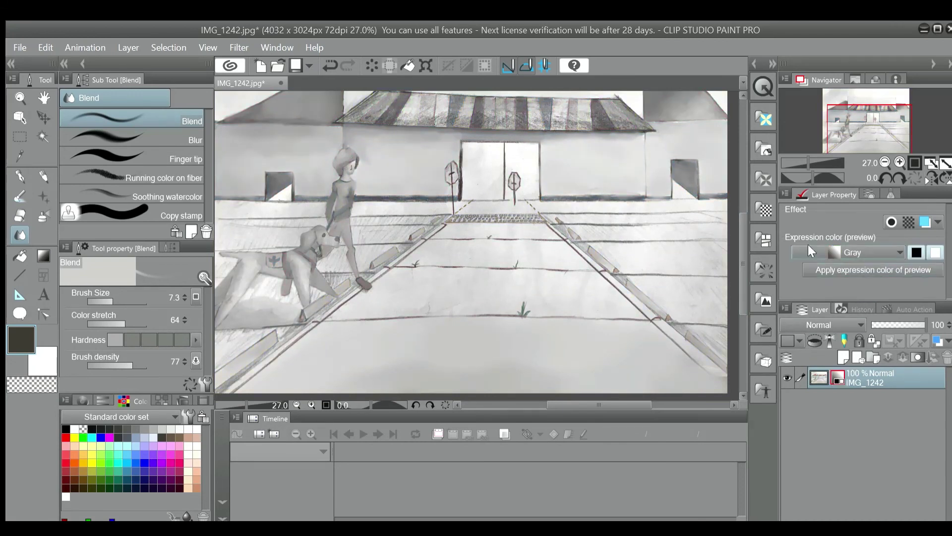
pyautogui.hotkey('ctrl', 'z')
# - Set brush size 234.0 and color stretch 34, and blend the central walkway up to the yellow tactile strip
pyautogui.scroll(1, 398, 310)
pyautogui.click(124, 301)
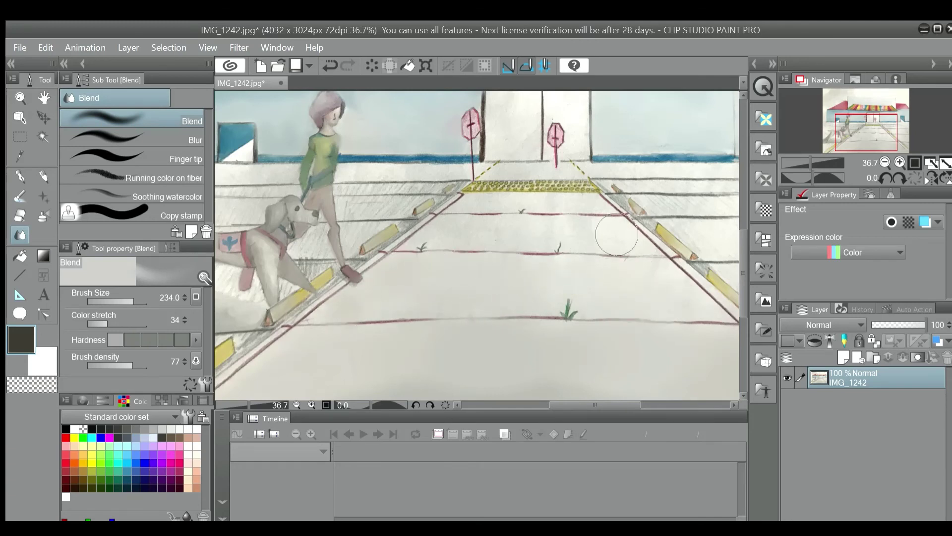
pyautogui.moveTo(509, 232)
pyautogui.mouseDown()
pyautogui.moveTo(444, 227)
pyautogui.moveTo(486, 206)
pyautogui.moveTo(566, 206)
pyautogui.moveTo(443, 165)
pyautogui.moveTo(539, 173)
pyautogui.moveTo(577, 187)
pyautogui.mouseUp()
pyautogui.scroll(-3, 620, 261)
pyautogui.scroll(2, 700, 273)
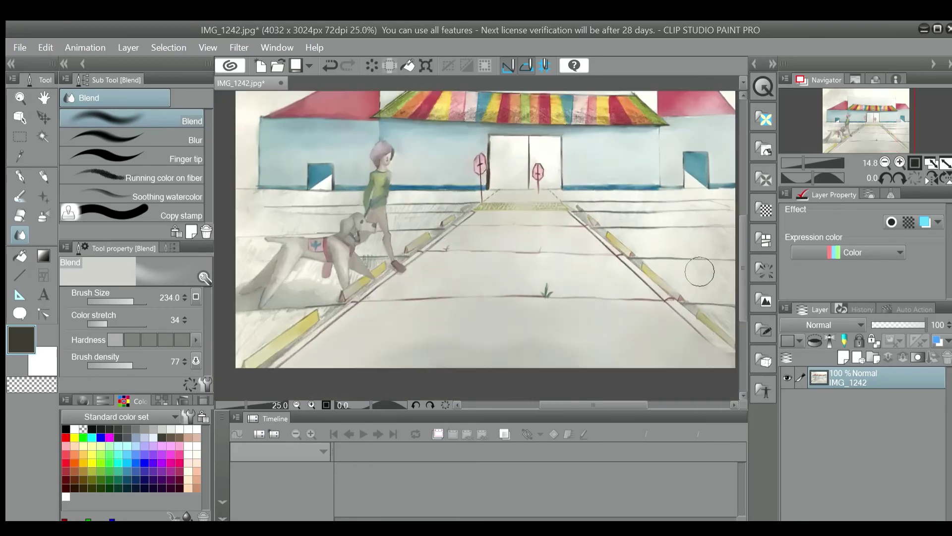
# - Blend the pavement and yellow curb bars along the walkway's right edge, using brush sizes 234.0 and 86.9
pyautogui.moveTo(606, 405); pyautogui.dragTo(622, 406)
pyautogui.scroll(1, 675, 330)
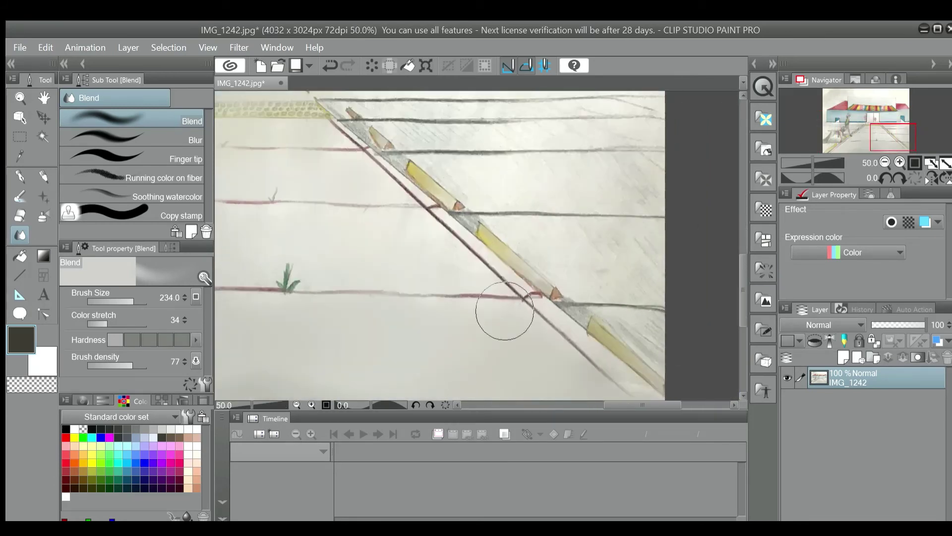
pyautogui.moveTo(595, 313)
pyautogui.mouseDown()
pyautogui.moveTo(669, 348)
pyautogui.moveTo(631, 313)
pyautogui.moveTo(605, 319)
pyautogui.moveTo(648, 349)
pyautogui.mouseUp()
pyautogui.moveTo(480, 214)
pyautogui.mouseDown()
pyautogui.moveTo(665, 227)
pyautogui.moveTo(508, 237)
pyautogui.moveTo(665, 237)
pyautogui.moveTo(606, 286)
pyautogui.moveTo(506, 244)
pyautogui.moveTo(524, 252)
pyautogui.mouseUp()
pyautogui.scroll(3, 583, 318)
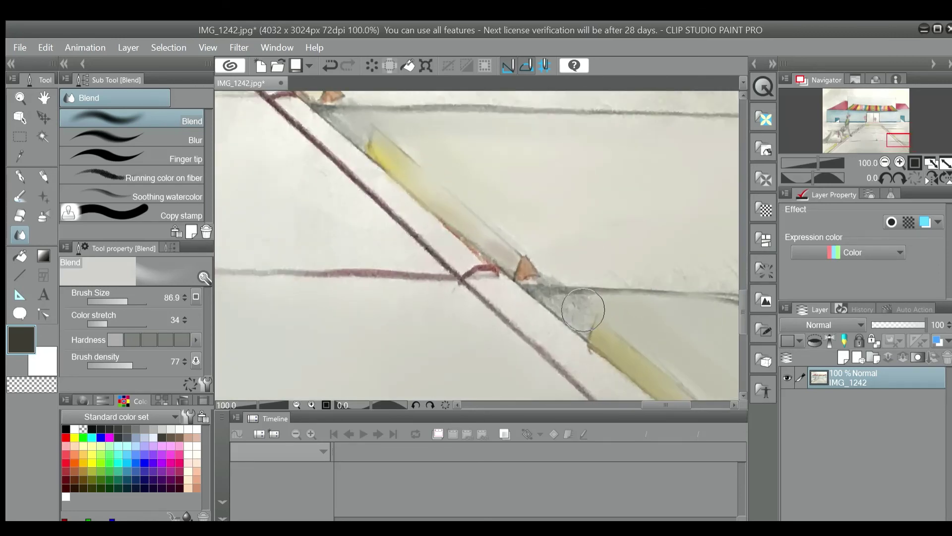
pyautogui.scroll(-4, 654, 280)
# - Blend the hatched pavement beyond the right-hand curb bars with brush size 234.0
pyautogui.moveTo(739, 272); pyautogui.dragTo(739, 256)
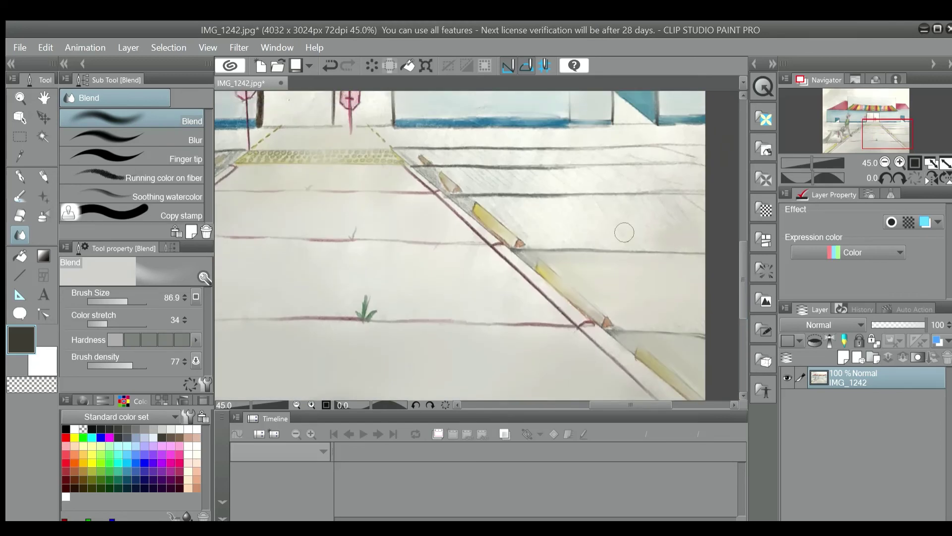
pyautogui.click(133, 300)
pyautogui.moveTo(678, 214)
pyautogui.mouseDown()
pyautogui.moveTo(571, 214)
pyautogui.moveTo(637, 202)
pyautogui.mouseUp()
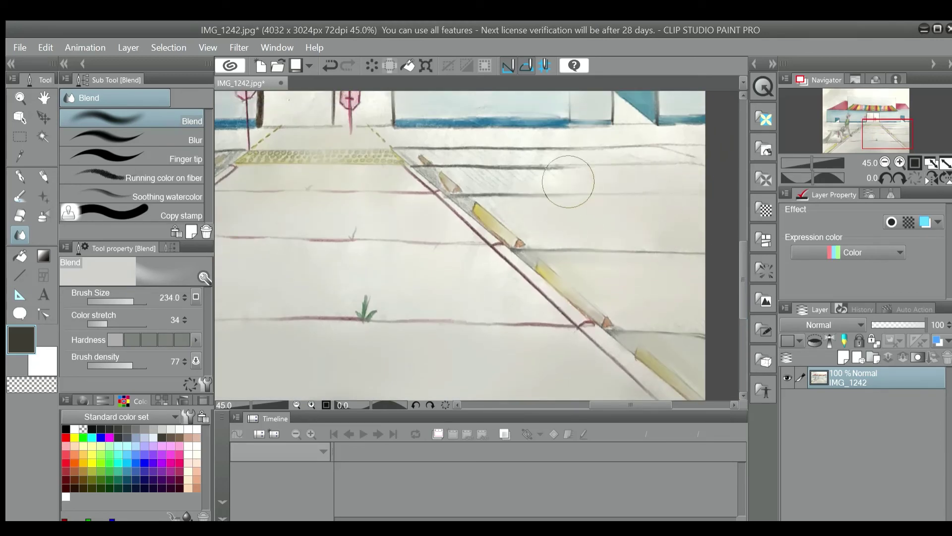
# - Set the Blend brush size to 35.1 and blend the grey shading between the right-hand curb bars
pyautogui.scroll(2, 479, 212)
pyautogui.scroll(2, 466, 203)
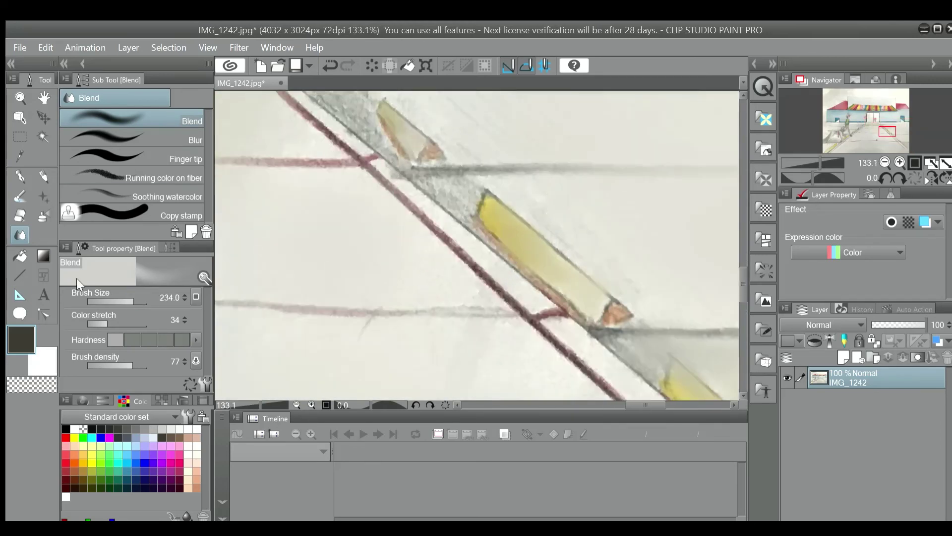
pyautogui.click(114, 300)
pyautogui.click(122, 301)
pyautogui.moveTo(441, 183); pyautogui.dragTo(456, 204)
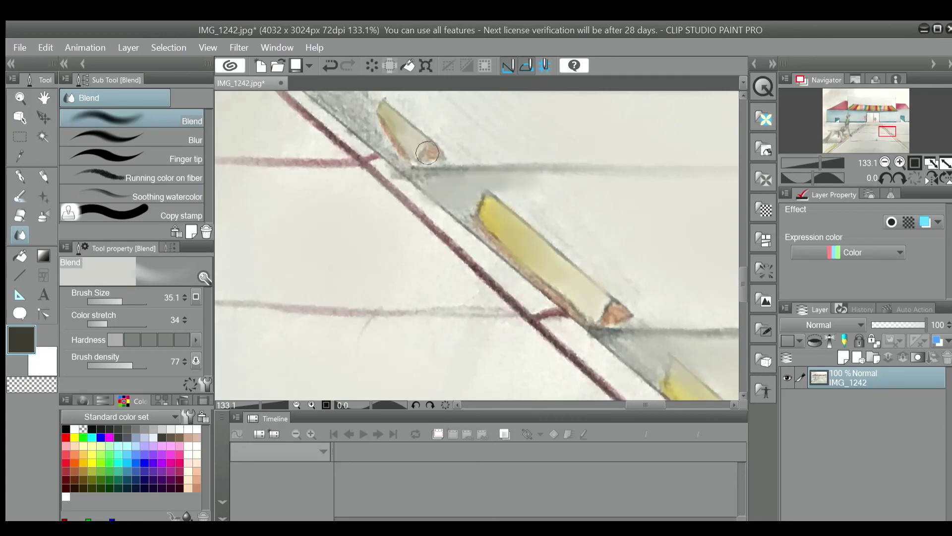
# - Blend the grey pavement shading around the farthest right-hand curb bars with brush size 35.1
pyautogui.moveTo(743, 284); pyautogui.dragTo(743, 264)
pyautogui.moveTo(373, 292)
pyautogui.mouseDown()
pyautogui.moveTo(483, 268)
pyautogui.moveTo(423, 279)
pyautogui.moveTo(308, 246)
pyautogui.moveTo(263, 220)
pyautogui.moveTo(370, 218)
pyautogui.moveTo(487, 250)
pyautogui.moveTo(314, 223)
pyautogui.mouseUp()
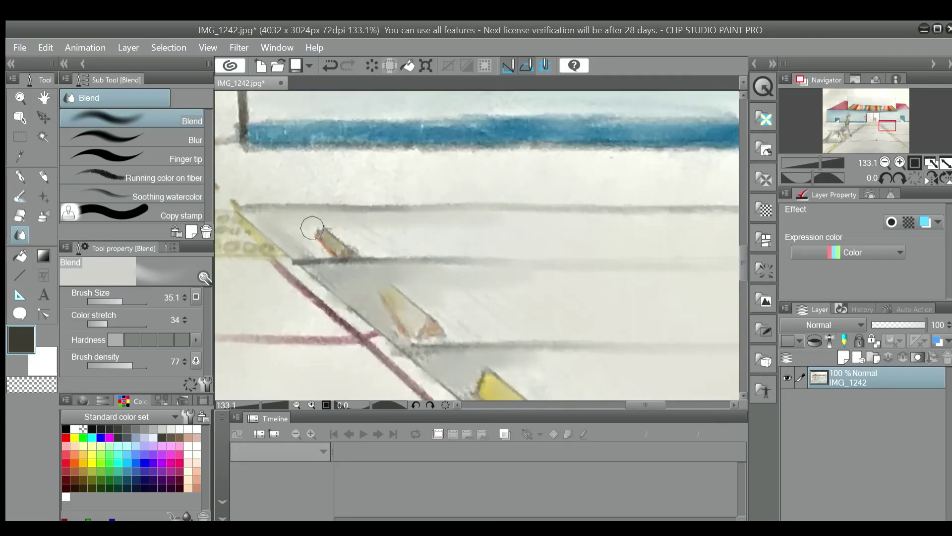
# - Set the Blend brush size to 86.9 and blend the hatched pavement and shadow beneath the dog
pyautogui.scroll(-6, 314, 223)
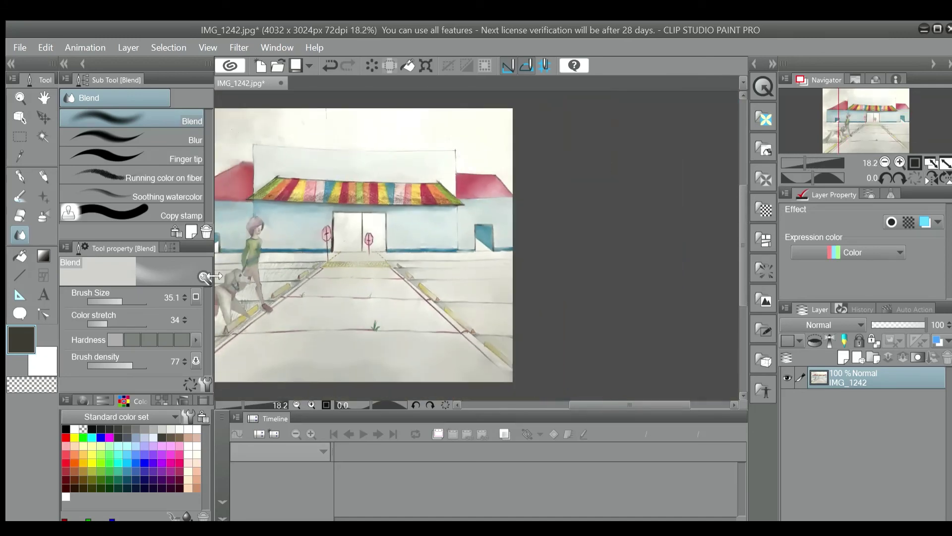
pyautogui.scroll(3, 479, 325)
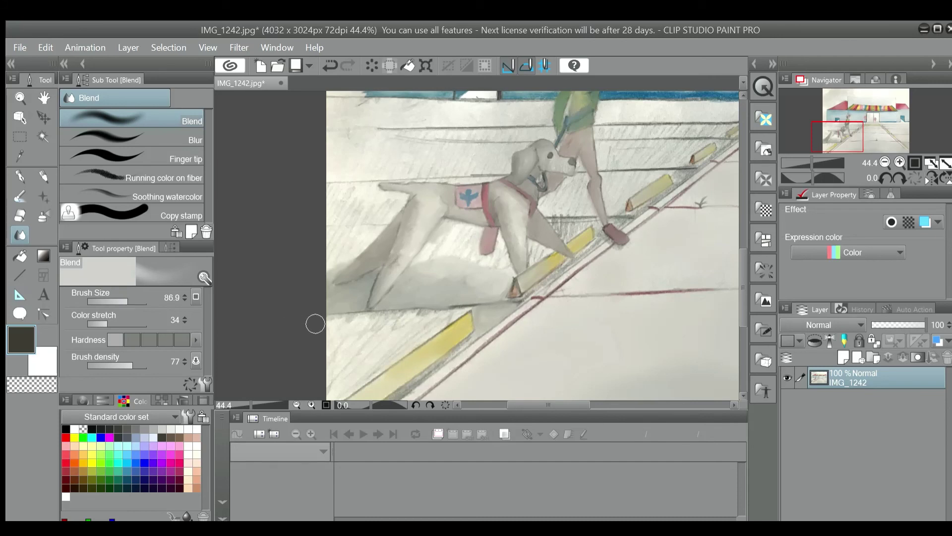
pyautogui.moveTo(315, 324)
pyautogui.mouseDown()
pyautogui.moveTo(403, 325)
pyautogui.moveTo(442, 309)
pyautogui.moveTo(351, 320)
pyautogui.mouseUp()
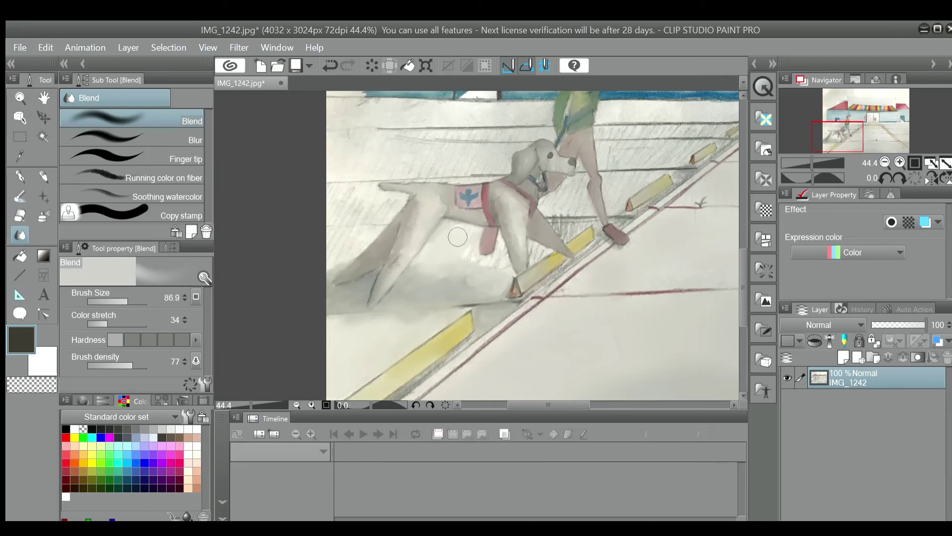
# - Set the brush size to 38.1 and blend the pavement and yellow curb bar around the dog's front legs
pyautogui.scroll(2, 449, 243)
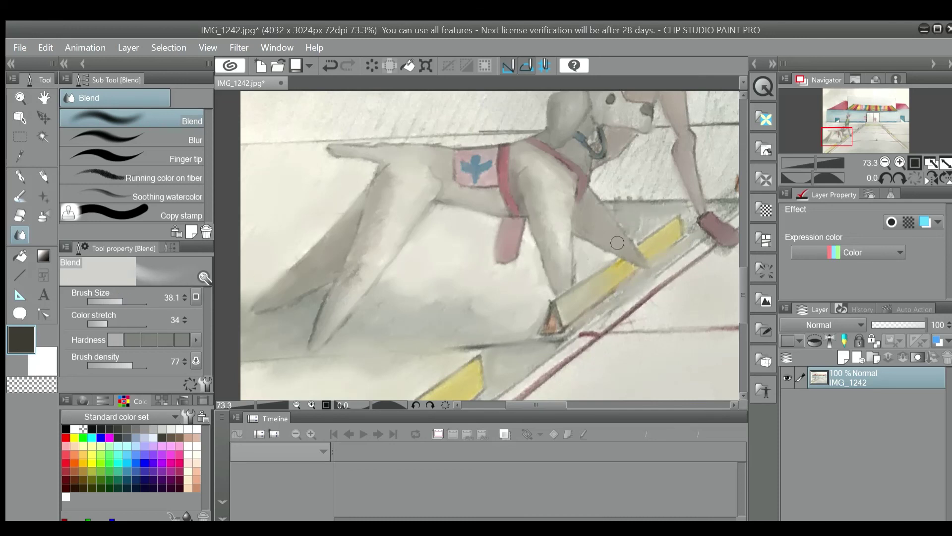
pyautogui.moveTo(627, 227); pyautogui.dragTo(659, 218)
pyautogui.scroll(1, 725, 214)
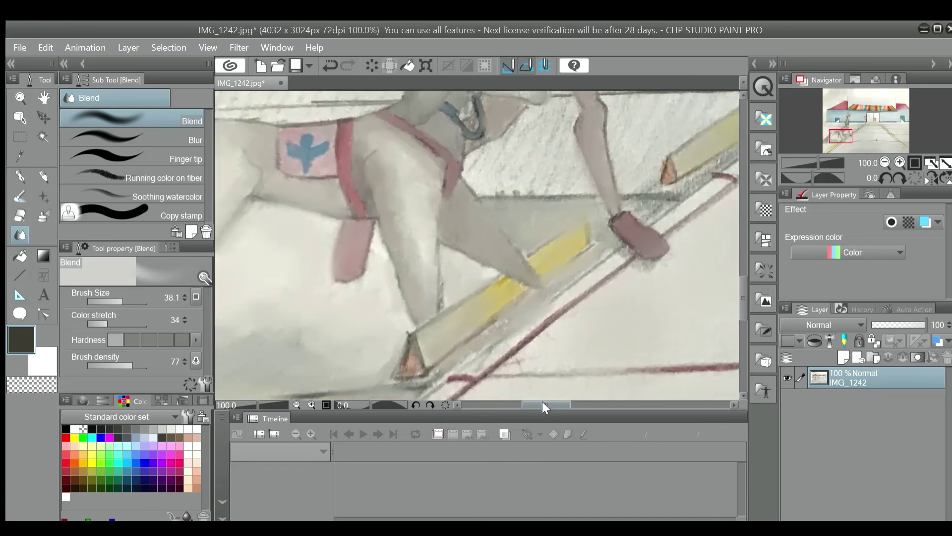
# - Blend the hatched pavement around the dog's head and the figure's legs with brush size 38.1
pyautogui.scroll(-3, 614, 214)
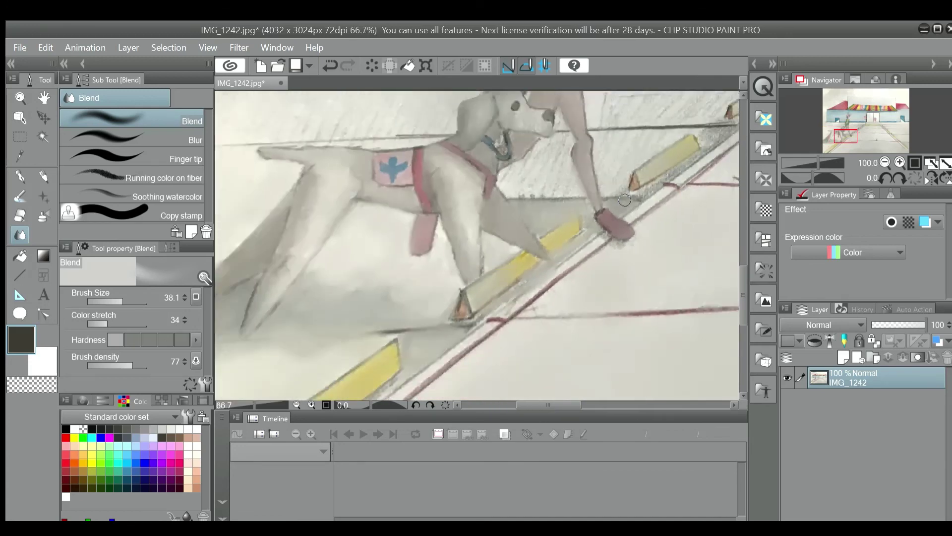
pyautogui.scroll(1, 601, 249)
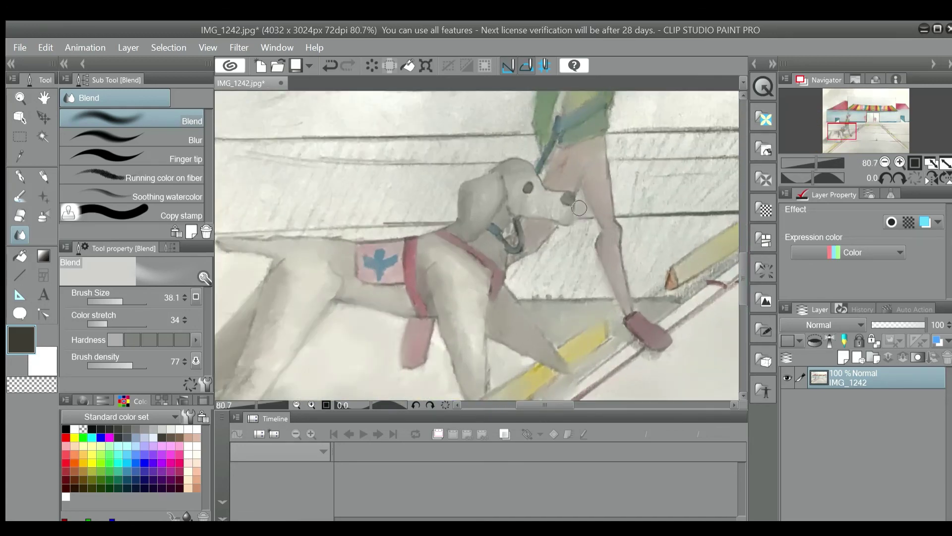
pyautogui.moveTo(463, 330)
pyautogui.mouseDown()
pyautogui.moveTo(587, 231)
pyautogui.moveTo(593, 260)
pyautogui.moveTo(543, 293)
pyautogui.moveTo(574, 297)
pyautogui.mouseUp()
pyautogui.moveTo(631, 232)
pyautogui.mouseDown()
pyautogui.moveTo(643, 252)
pyautogui.moveTo(706, 236)
pyautogui.mouseUp()
# - Set the brush size to 120.9 and blend the remaining hatched pavement behind the dog and beside the figure
pyautogui.scroll(-2, 705, 240)
pyautogui.moveTo(441, 209)
pyautogui.keyDown('ctrl'); pyautogui.keyDown('alt'); pyautogui.mouseDown()
pyautogui.moveTo(485, 208)
pyautogui.moveTo(455, 208)
pyautogui.mouseUp(); pyautogui.keyUp('alt'); pyautogui.keyUp('ctrl')
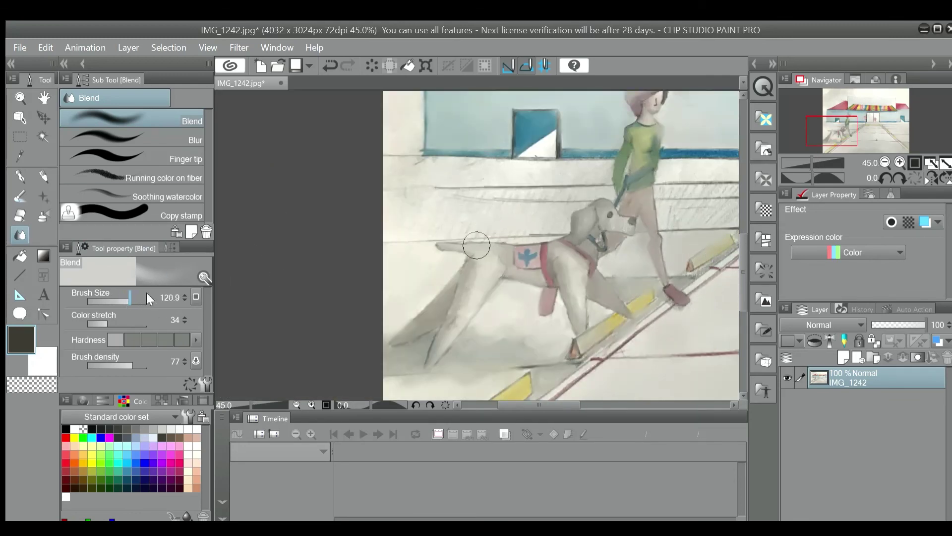
pyautogui.moveTo(478, 244)
pyautogui.mouseDown()
pyautogui.moveTo(537, 217)
pyautogui.moveTo(534, 199)
pyautogui.moveTo(410, 211)
pyautogui.moveTo(500, 229)
pyautogui.moveTo(584, 192)
pyautogui.moveTo(565, 198)
pyautogui.mouseUp()
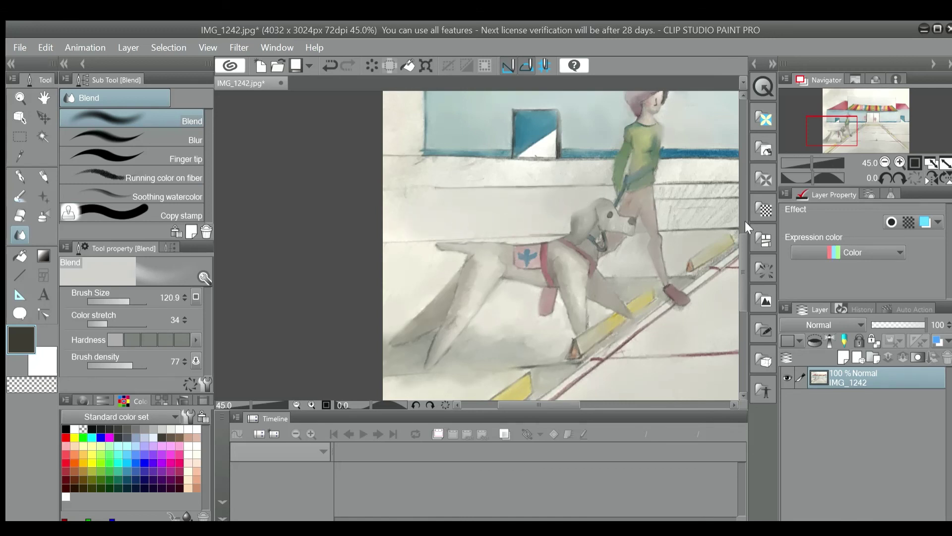
pyautogui.moveTo(560, 407); pyautogui.dragTo(585, 402)
pyautogui.scroll(-2, 708, 225)
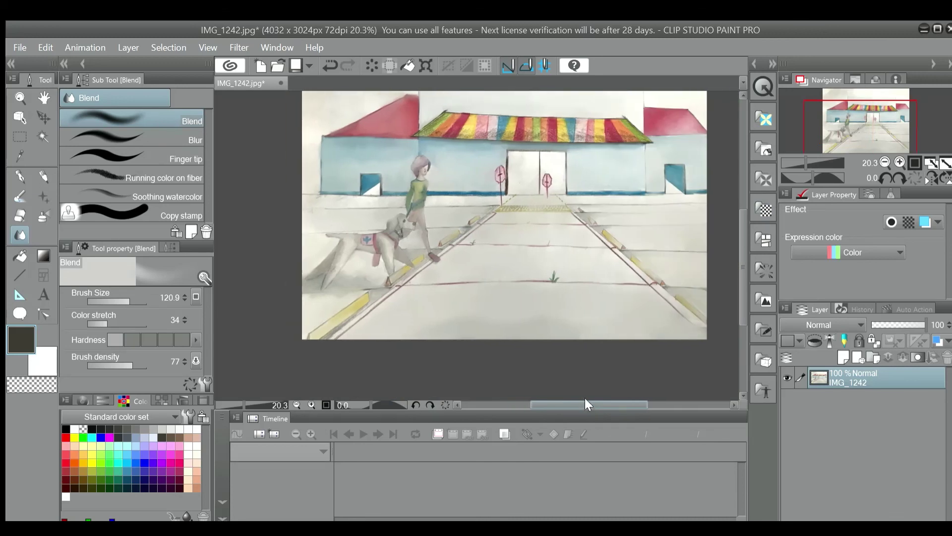
# - Examine the whole storefront drawing for areas with remaining pencil texture
pyautogui.scroll(-1, 545, 289)
pyautogui.scroll(4, 551, 285)
pyautogui.scroll(-4, 552, 270)
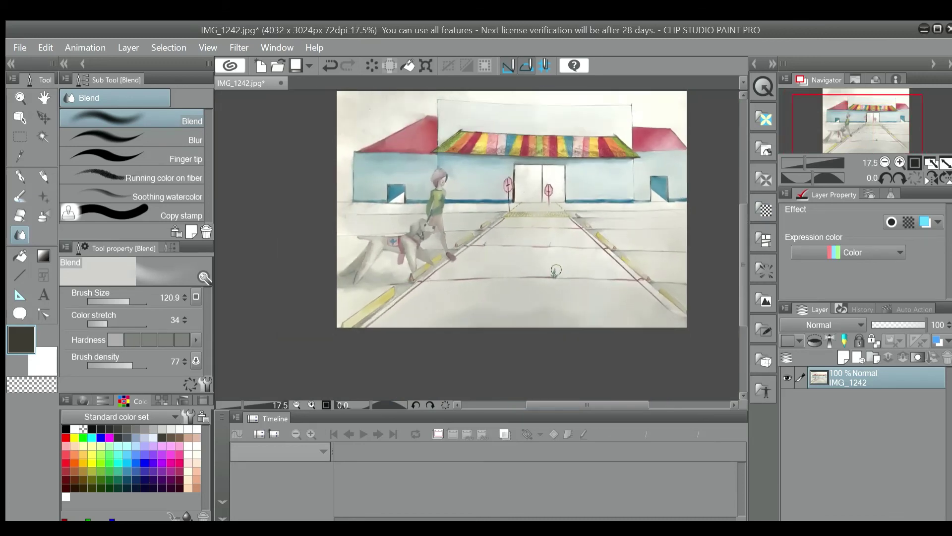
pyautogui.scroll(3, 552, 270)
pyautogui.moveTo(742, 264); pyautogui.dragTo(739, 243)
pyautogui.scroll(1, 729, 245)
pyautogui.moveTo(559, 405); pyautogui.dragTo(554, 396)
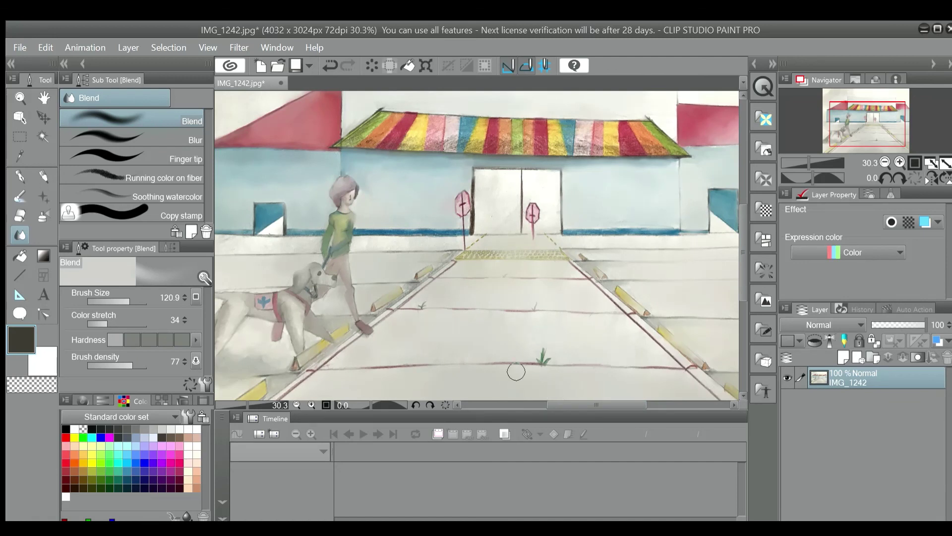